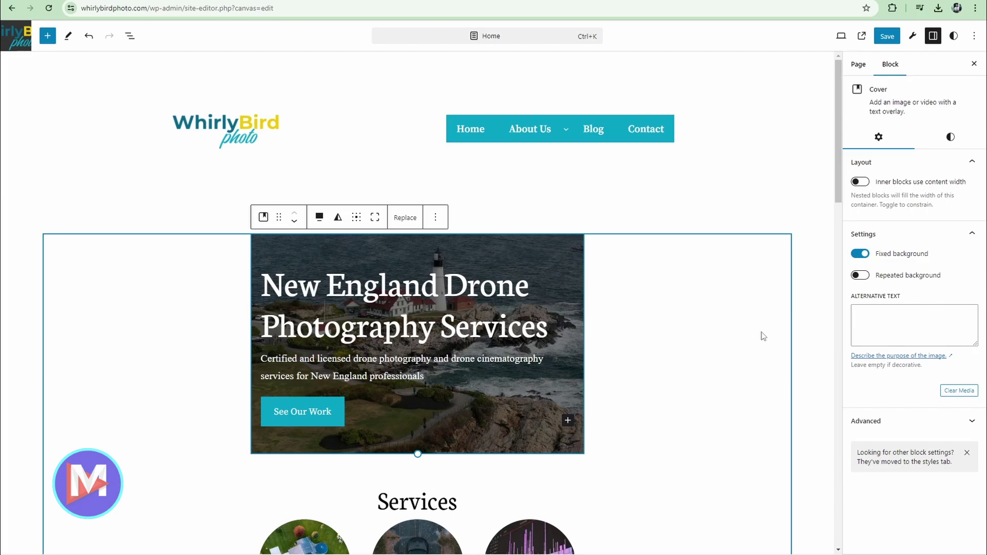
# Apply the Natural drop shadow to the Learn More button under Real Estate Photography in the Services section
pyautogui.scroll(-5, 726, 379)
pyautogui.scroll(-2, 726, 378)
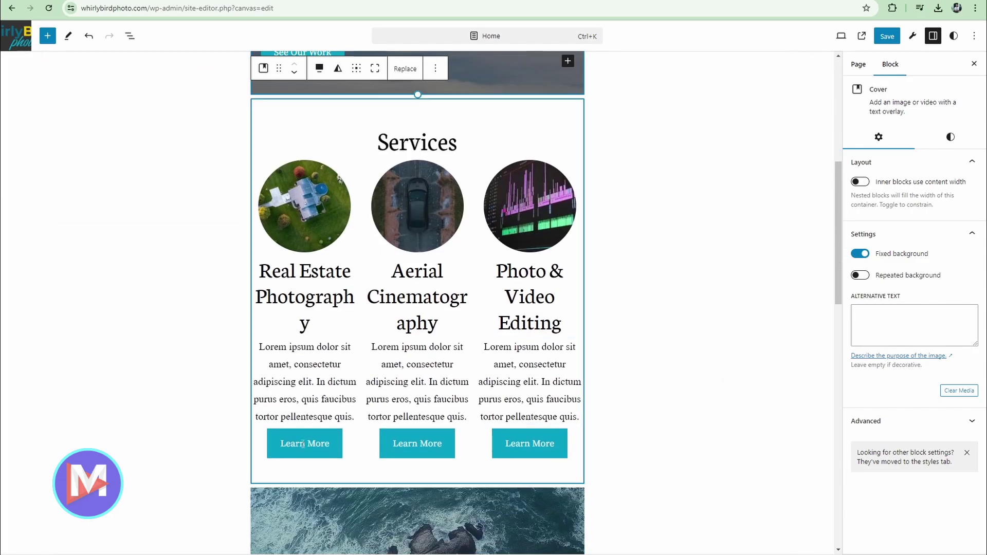
pyautogui.click(326, 443)
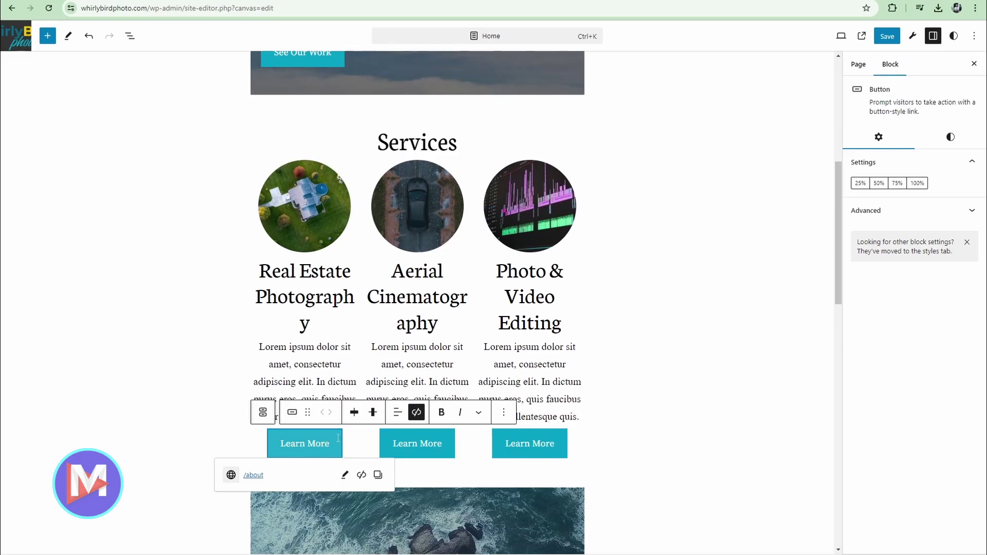
pyautogui.click(951, 137)
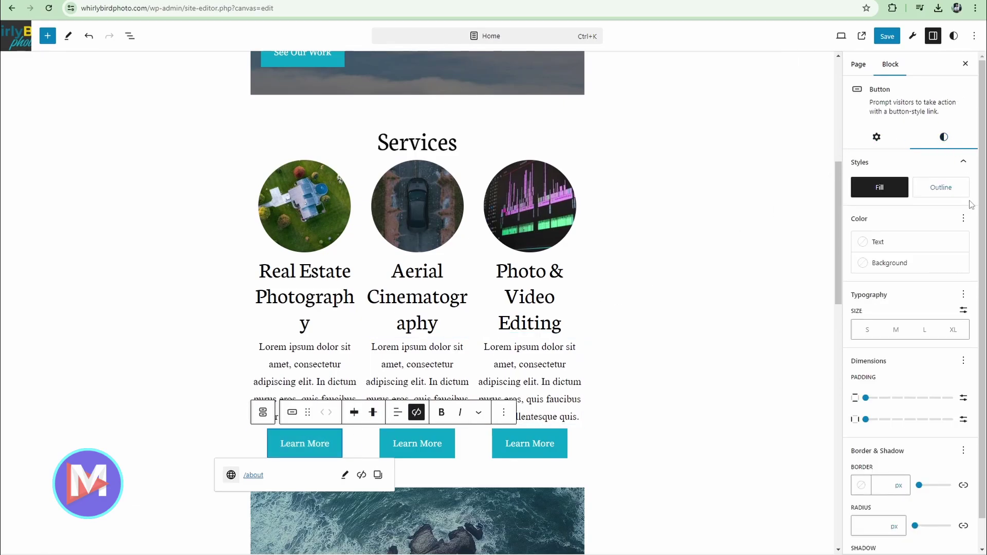
pyautogui.scroll(-1, 972, 268)
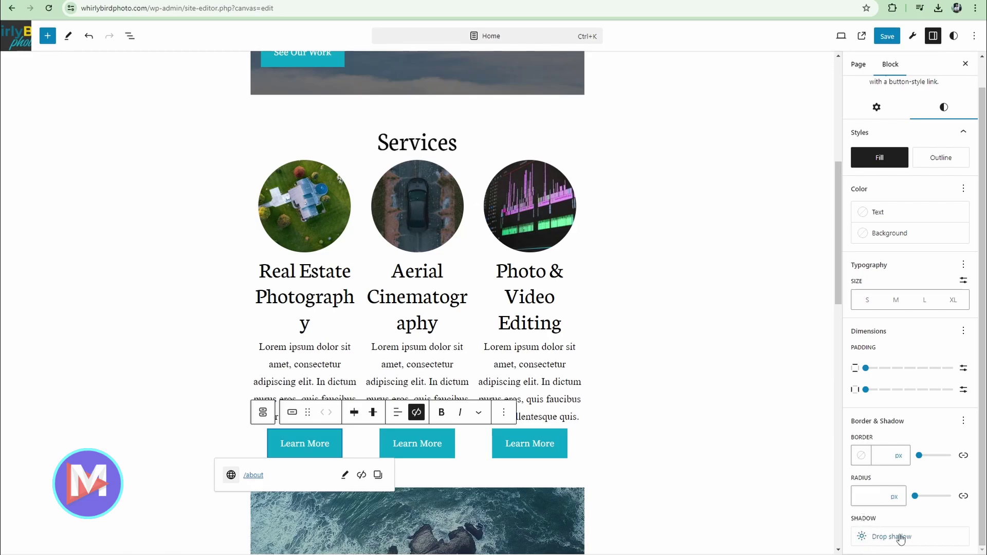
pyautogui.click(965, 422)
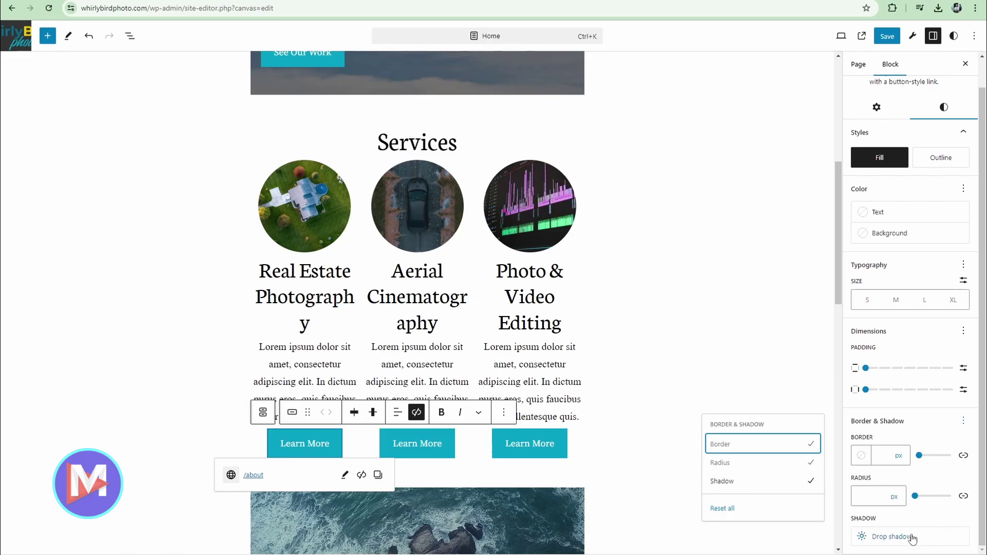
pyautogui.click(880, 544)
pyautogui.click(732, 500)
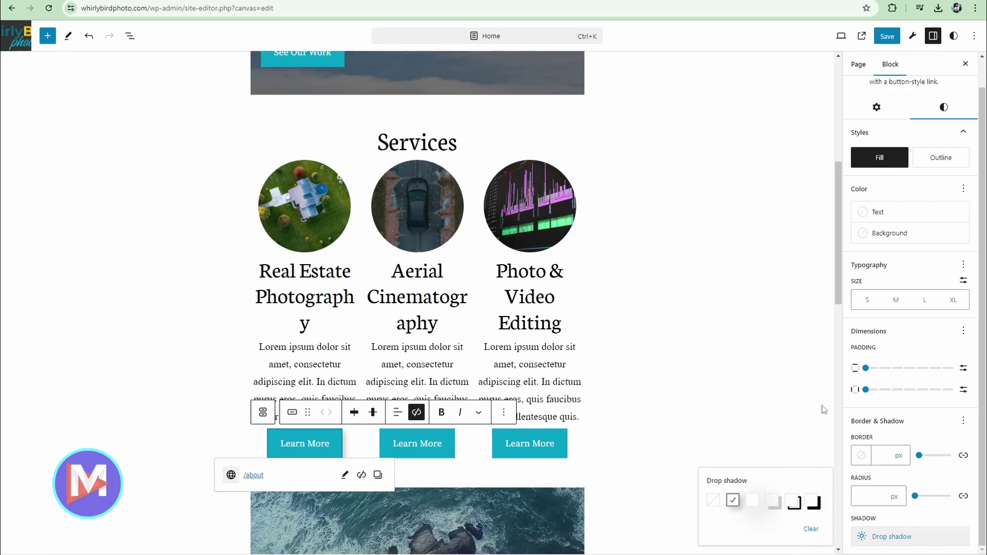
pyautogui.click(667, 478)
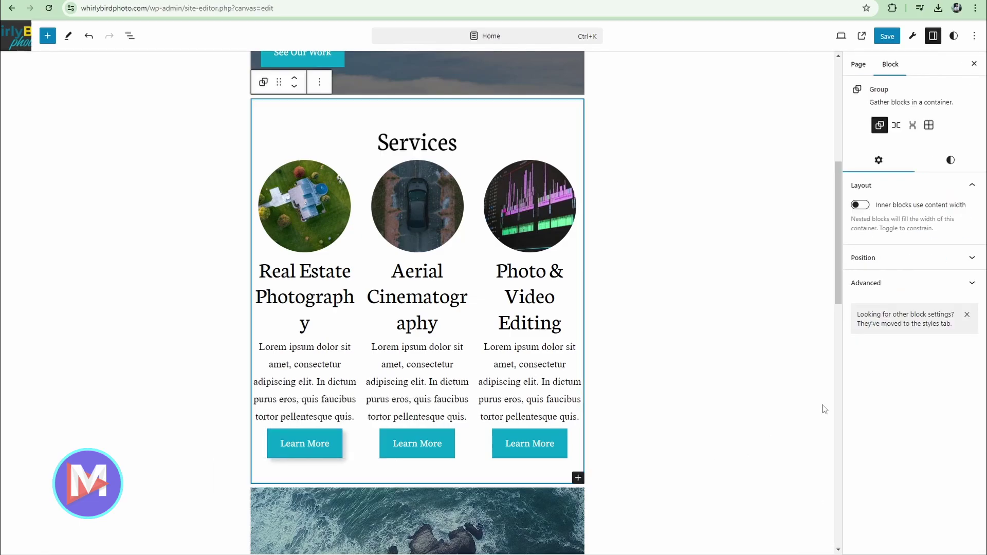
# Change the color of the default Natural shadow to #FF000033 in the site-wide shadow styles
pyautogui.click(954, 37)
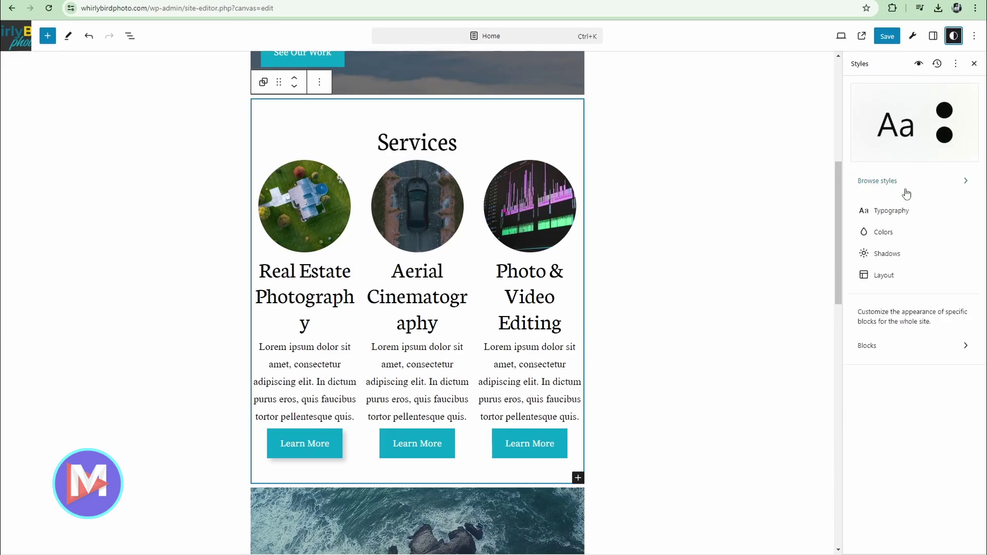
pyautogui.click(885, 260)
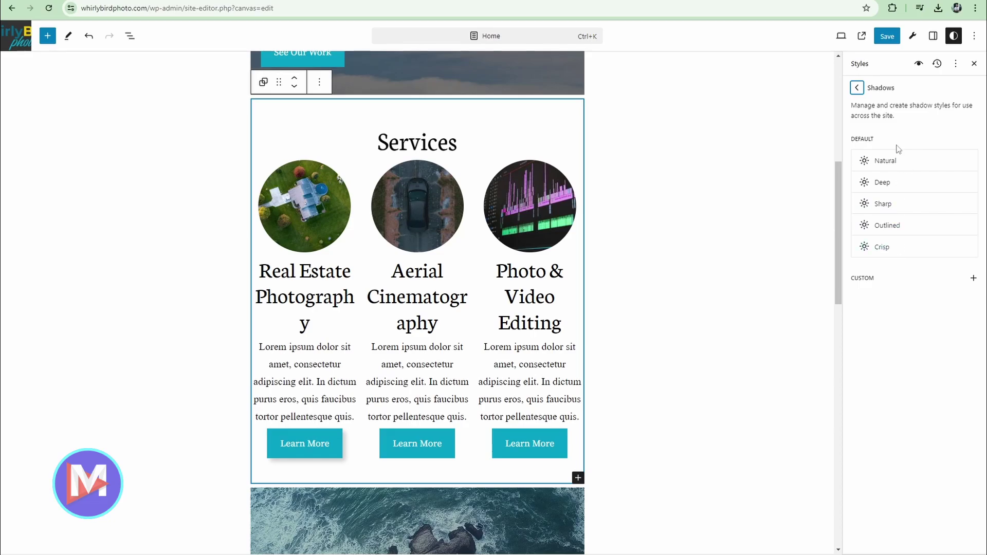
pyautogui.click(893, 162)
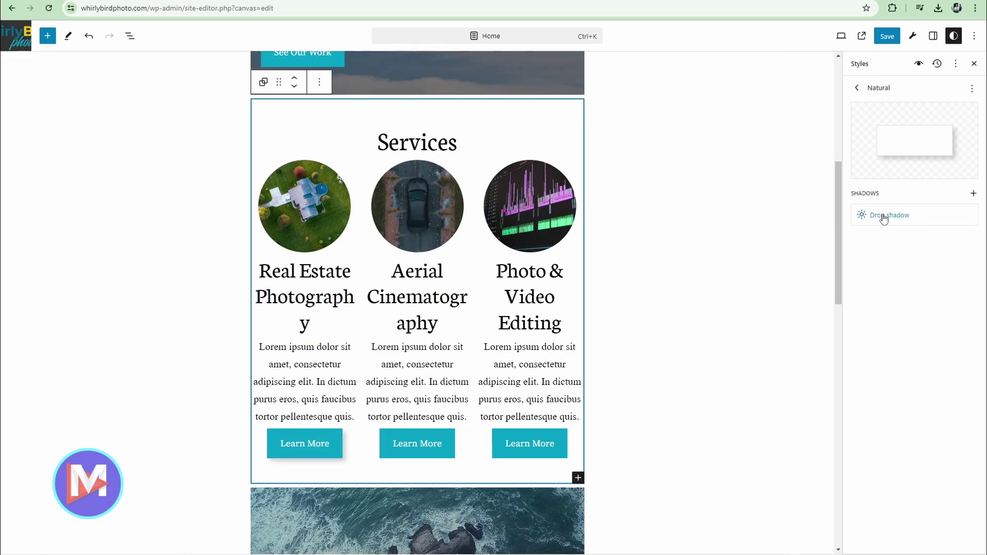
pyautogui.click(911, 220)
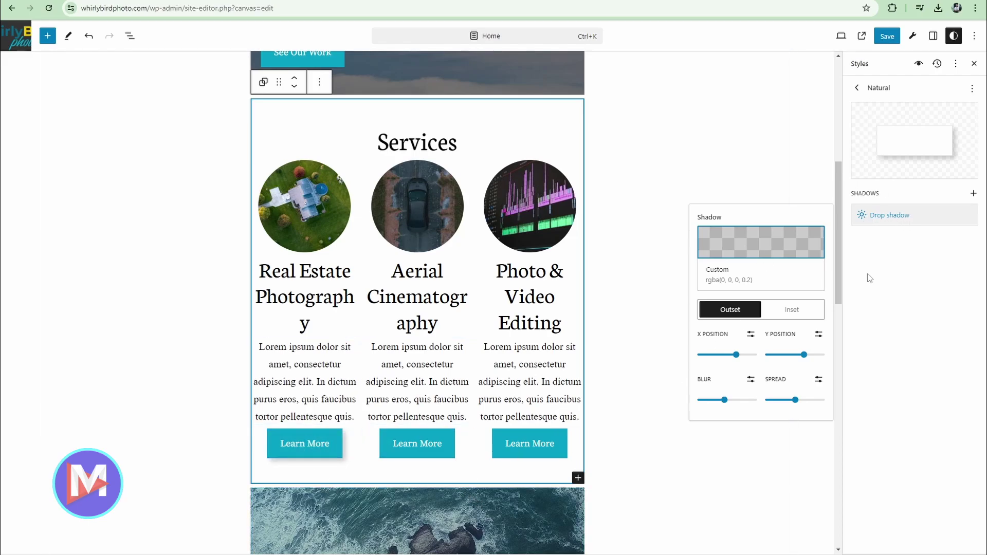
pyautogui.click(755, 245)
pyautogui.moveTo(673, 238); pyautogui.dragTo(679, 226)
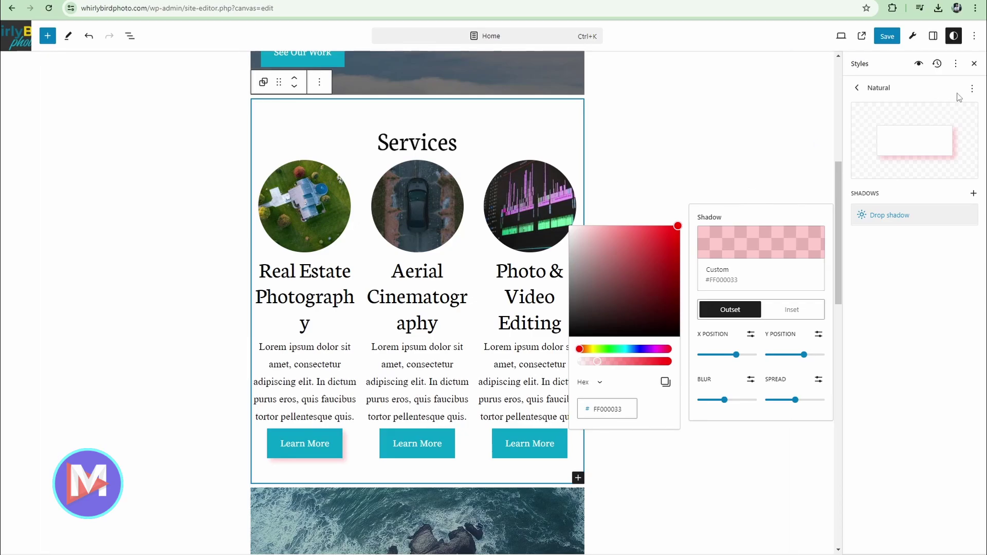
# Reset the Natural shadow to its default settings and return to the list of shadow styles
pyautogui.click(973, 89)
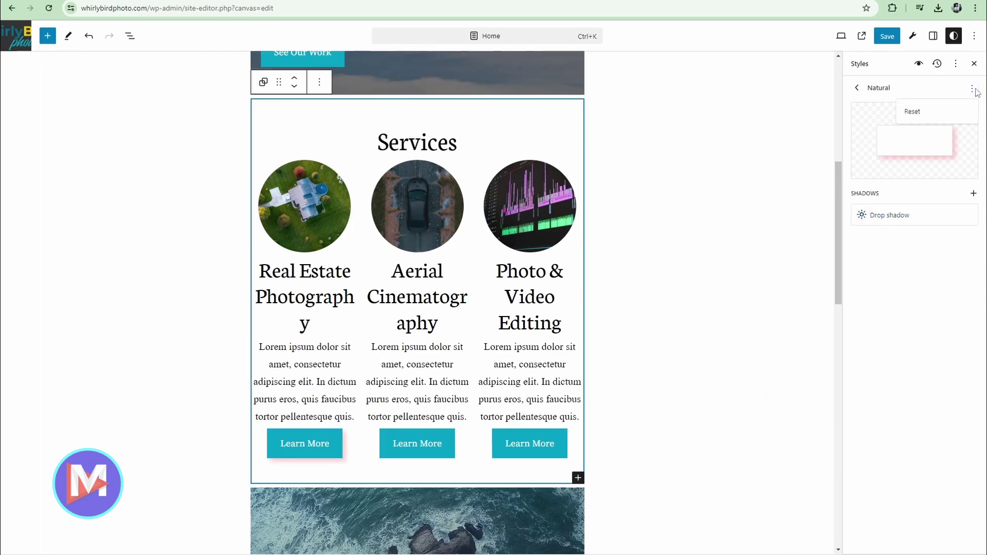
pyautogui.click(930, 112)
pyautogui.click(857, 89)
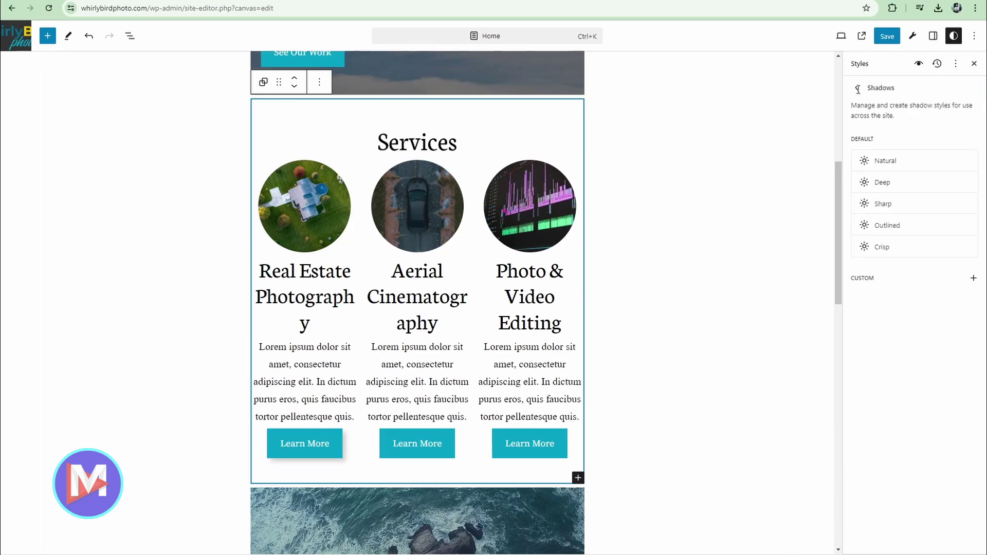
# Create a custom shadow style and set its drop shadow color to #07A0C3
pyautogui.click(974, 278)
pyautogui.click(890, 303)
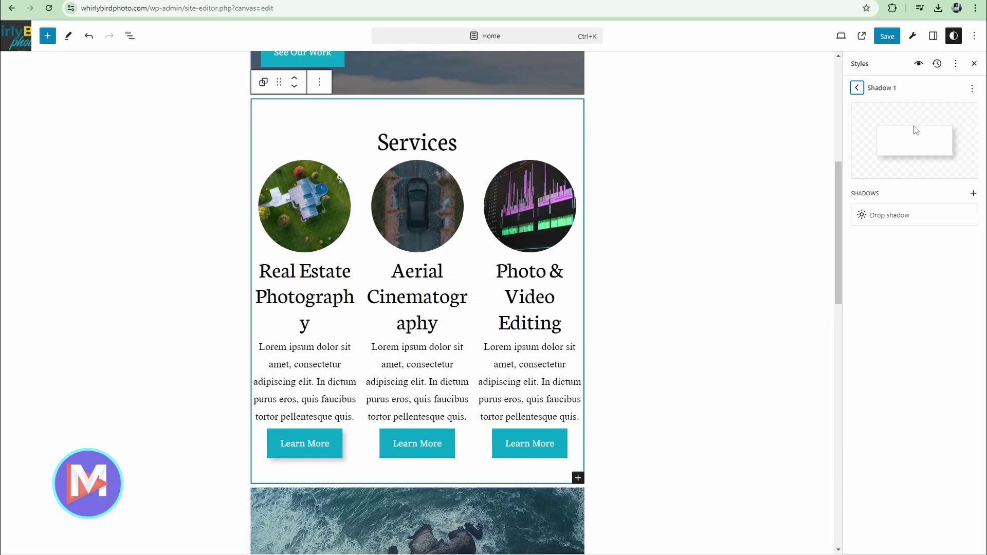
pyautogui.click(891, 217)
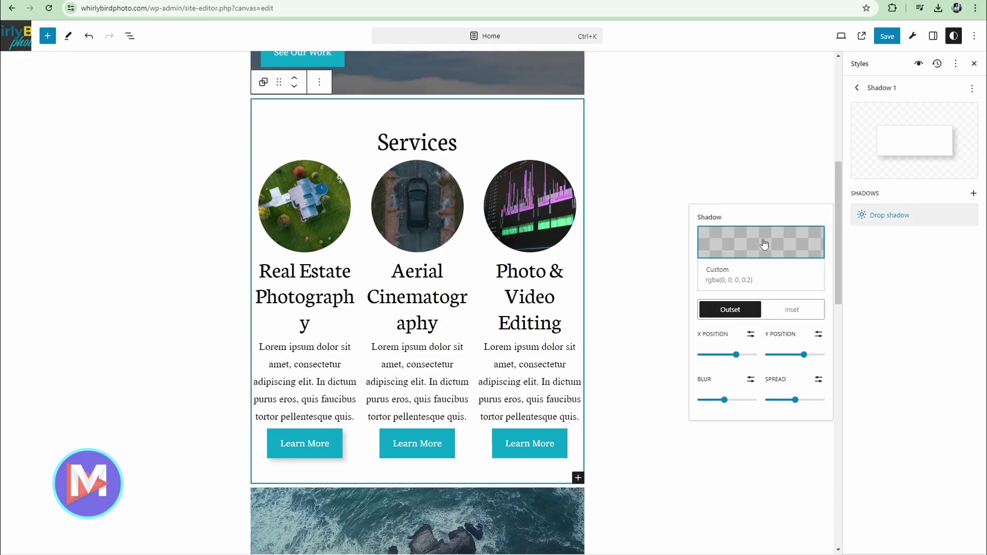
pyautogui.click(764, 243)
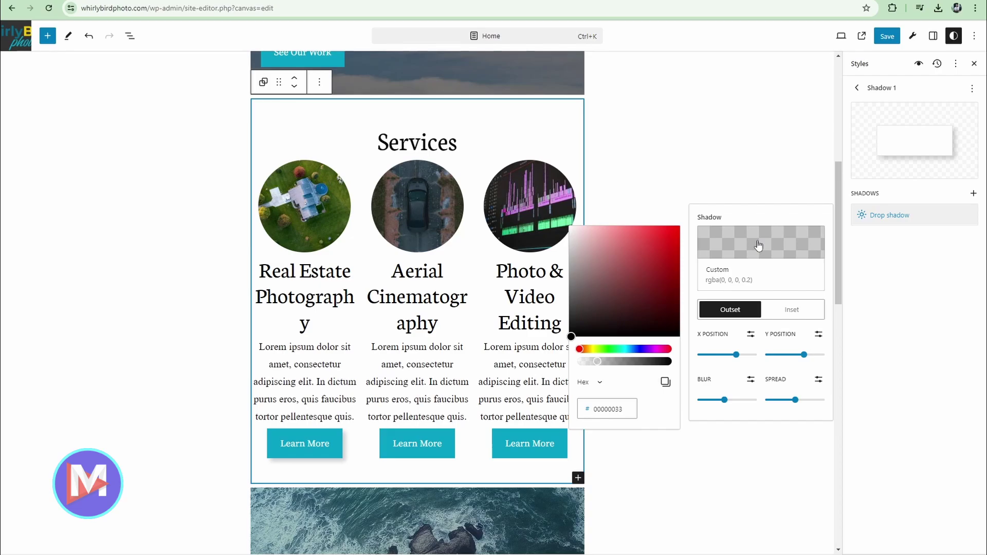
pyautogui.doubleClick(610, 410)
pyautogui.write('07A0C3')
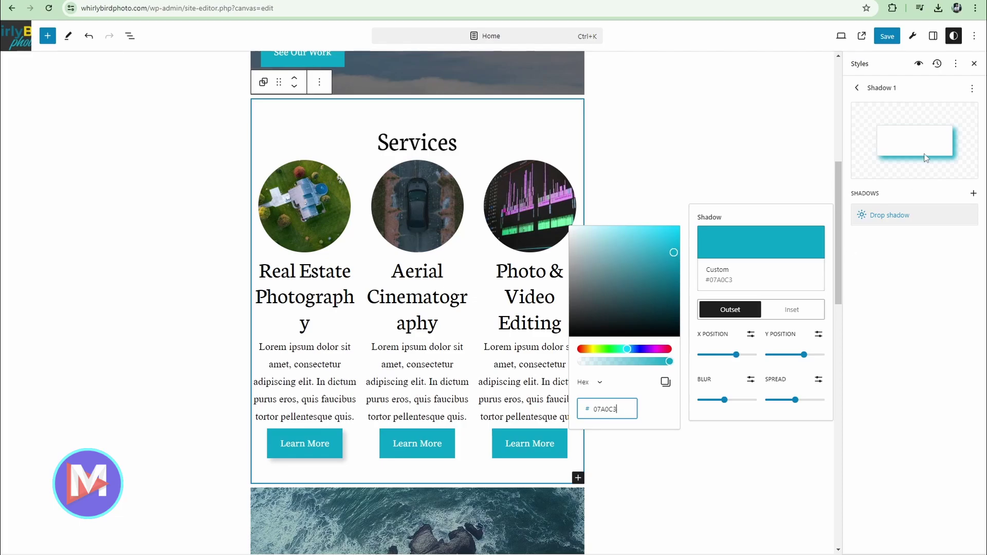
# Adjust the custom shadow's X position, shift its Y position upward, reduce the blur slightly and increase the spread
pyautogui.click(736, 355)
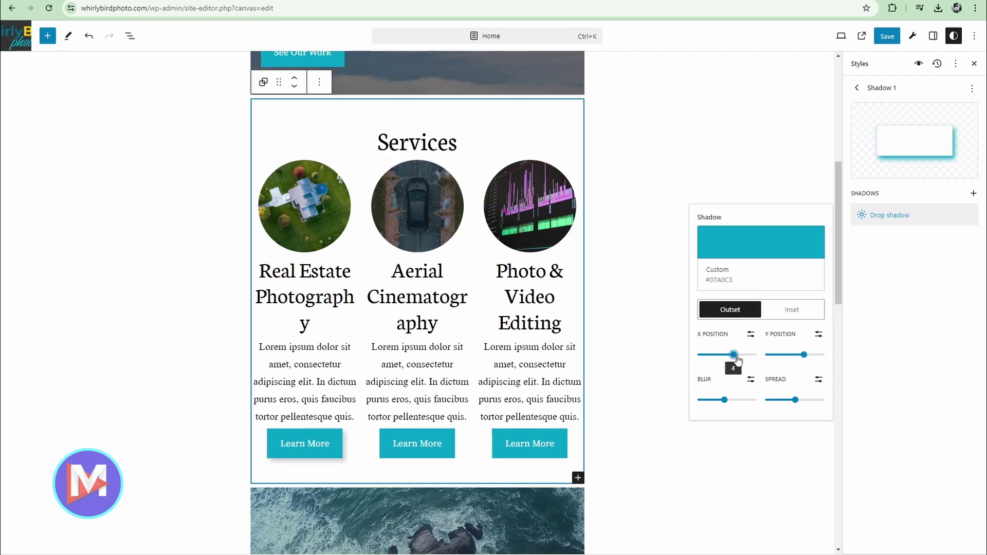
pyautogui.moveTo(735, 355); pyautogui.dragTo(736, 354)
pyautogui.moveTo(804, 355); pyautogui.dragTo(787, 355)
pyautogui.moveTo(725, 400)
pyautogui.mouseDown()
pyautogui.moveTo(748, 404)
pyautogui.moveTo(699, 404)
pyautogui.moveTo(721, 403)
pyautogui.mouseUp()
pyautogui.moveTo(796, 401)
pyautogui.mouseDown()
pyautogui.moveTo(812, 412)
pyautogui.moveTo(785, 411)
pyautogui.moveTo(819, 402)
pyautogui.moveTo(802, 412)
pyautogui.mouseUp()
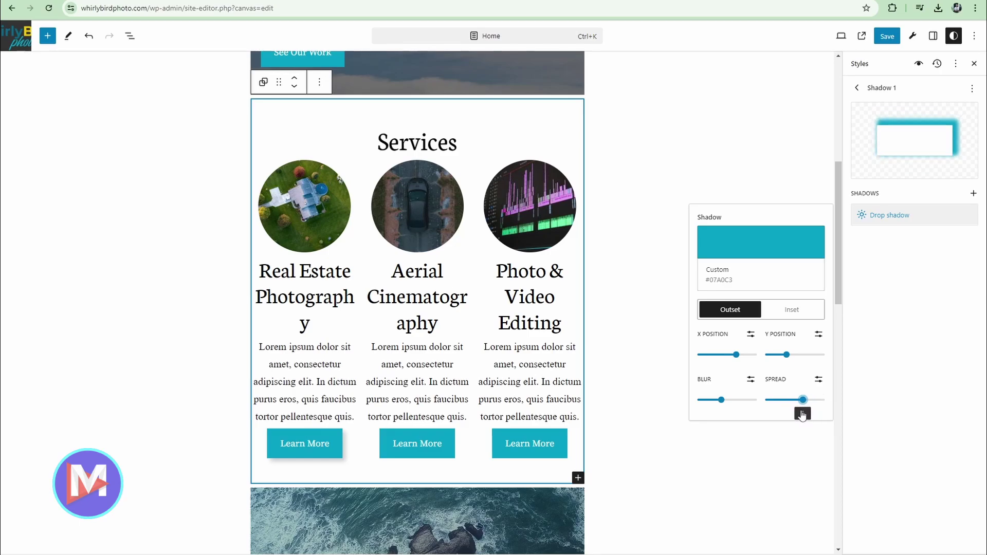
pyautogui.click(891, 169)
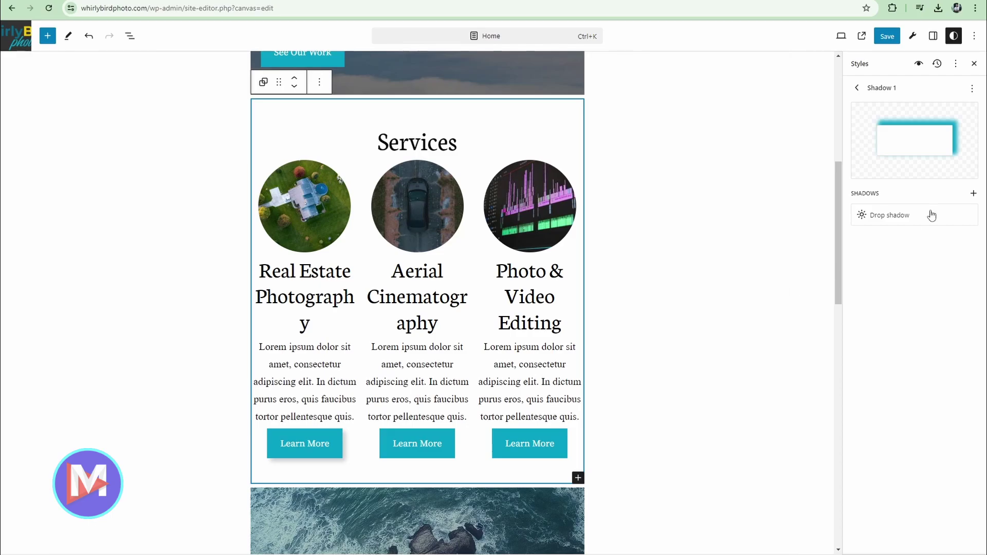
# Rename the custom shadow as WBP Light Blue and return to the list of shadow styles
pyautogui.click(972, 88)
pyautogui.click(946, 108)
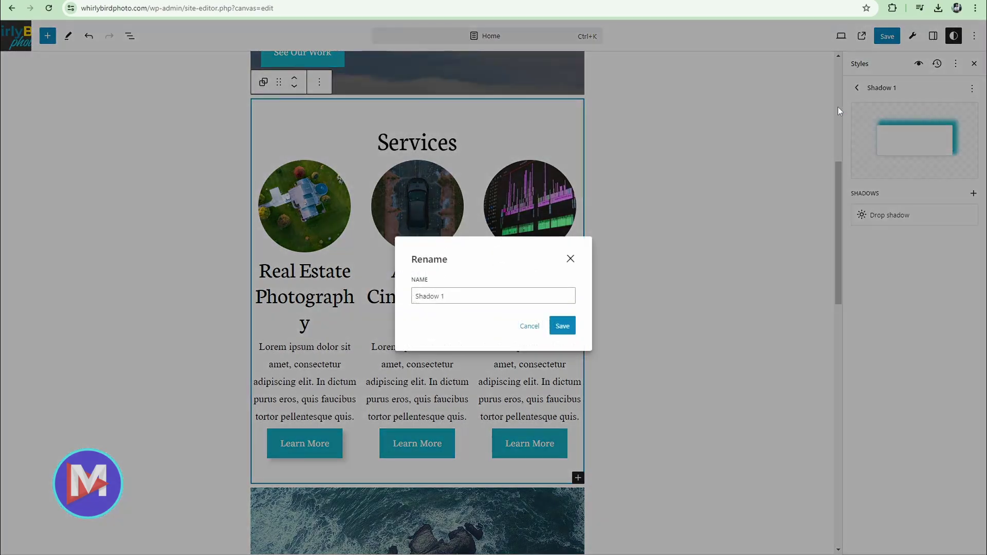
pyautogui.tripleClick(472, 296)
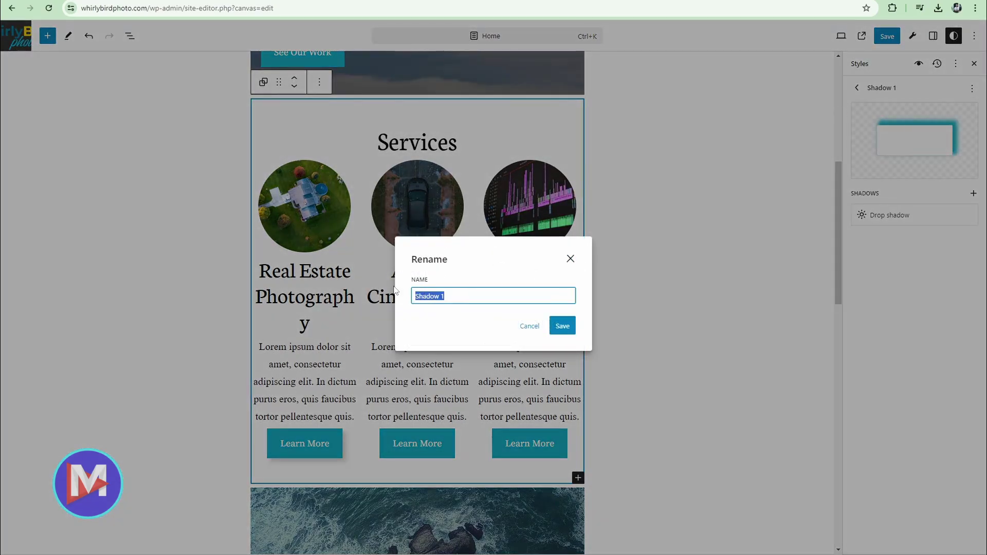
pyautogui.write('WBP Light Blue')
pyautogui.click(564, 329)
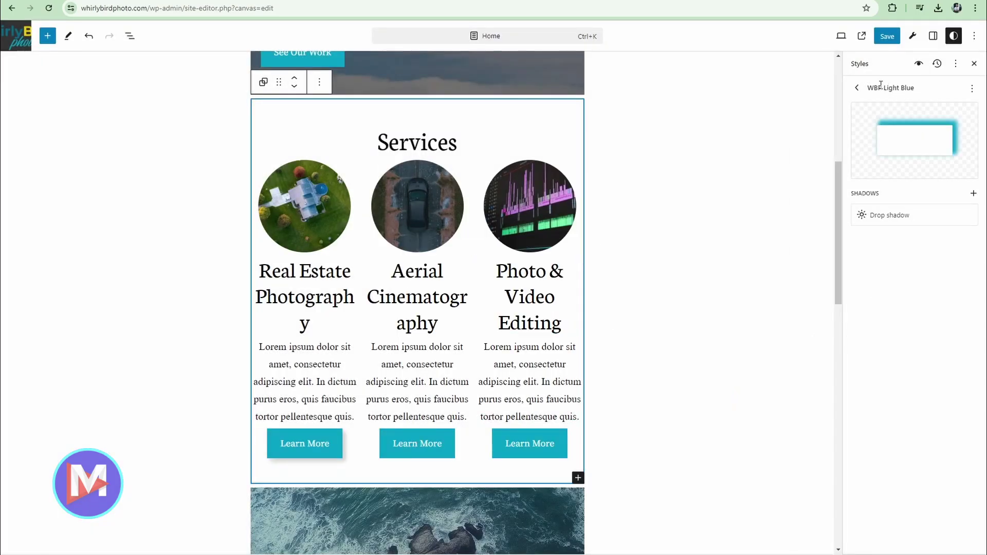
pyautogui.click(857, 87)
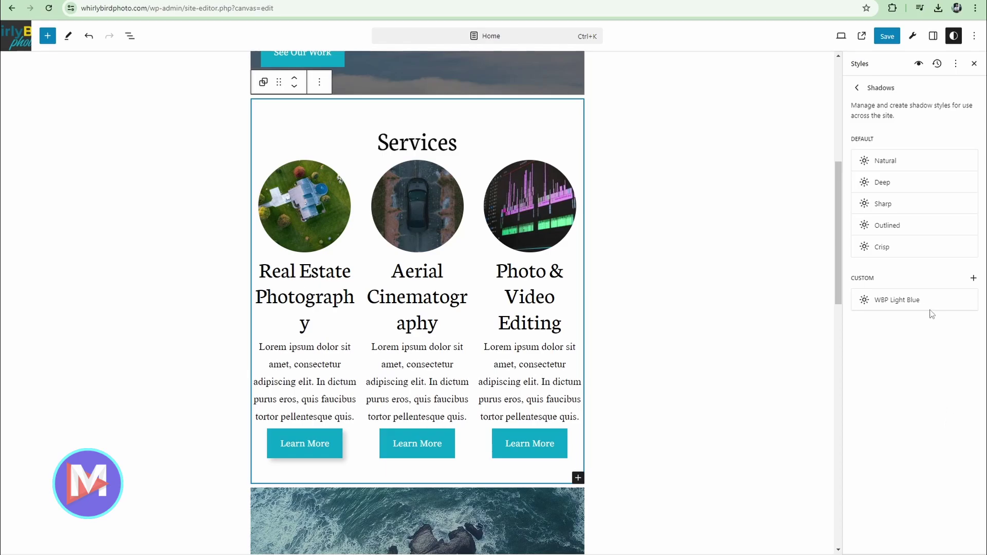
# Apply the custom WBP Light Blue drop shadow to the Learn More button under Real Estate Photography
pyautogui.click(321, 443)
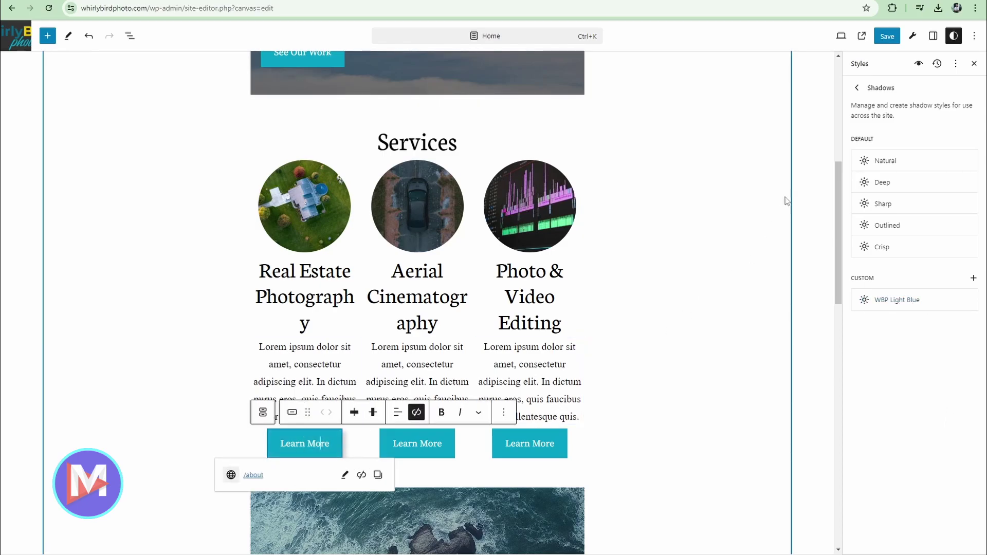
pyautogui.click(932, 37)
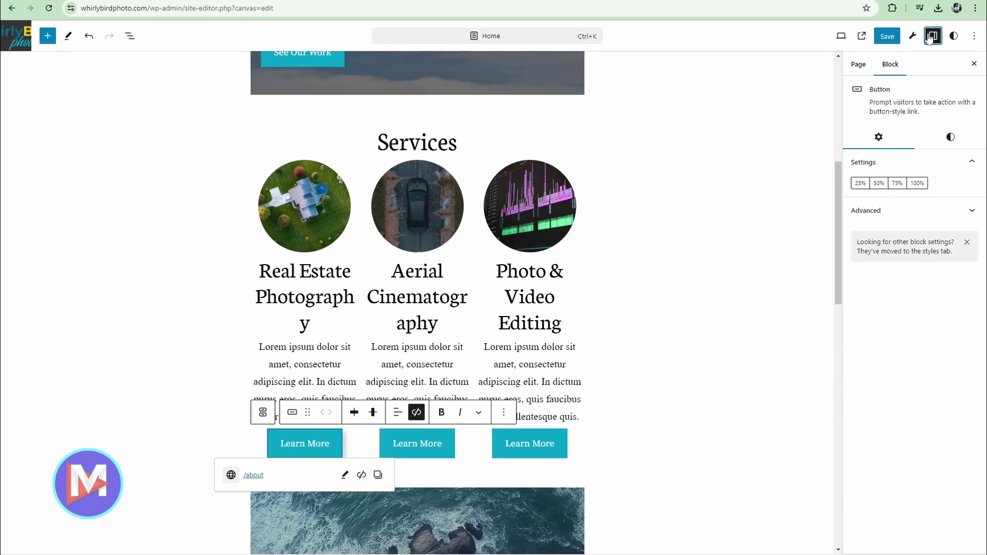
pyautogui.click(951, 139)
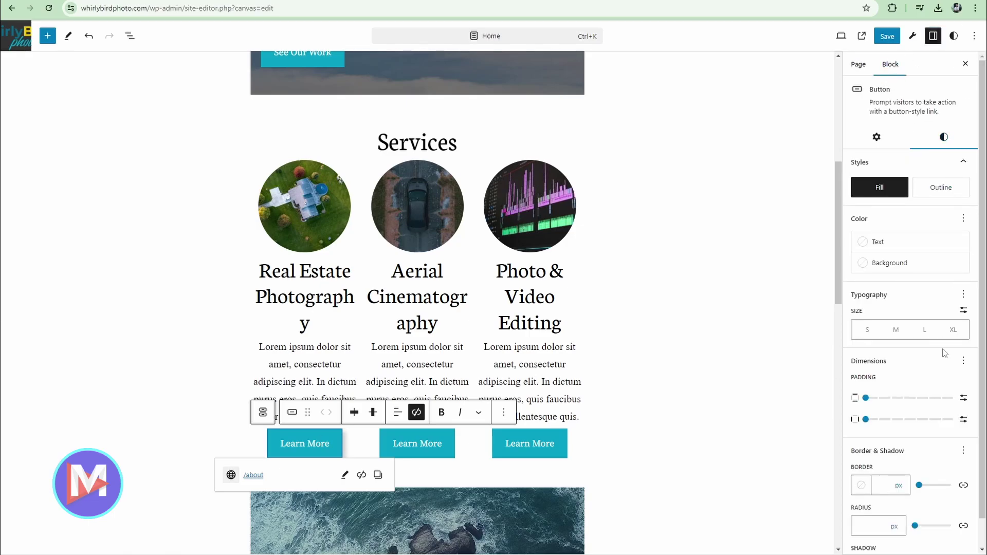
pyautogui.scroll(-1, 948, 355)
pyautogui.click(886, 537)
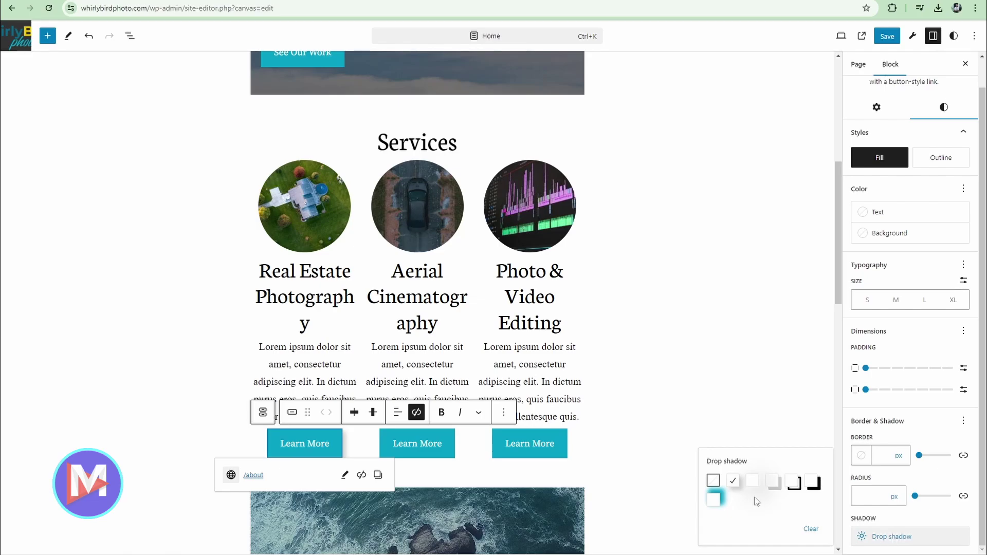
pyautogui.click(715, 500)
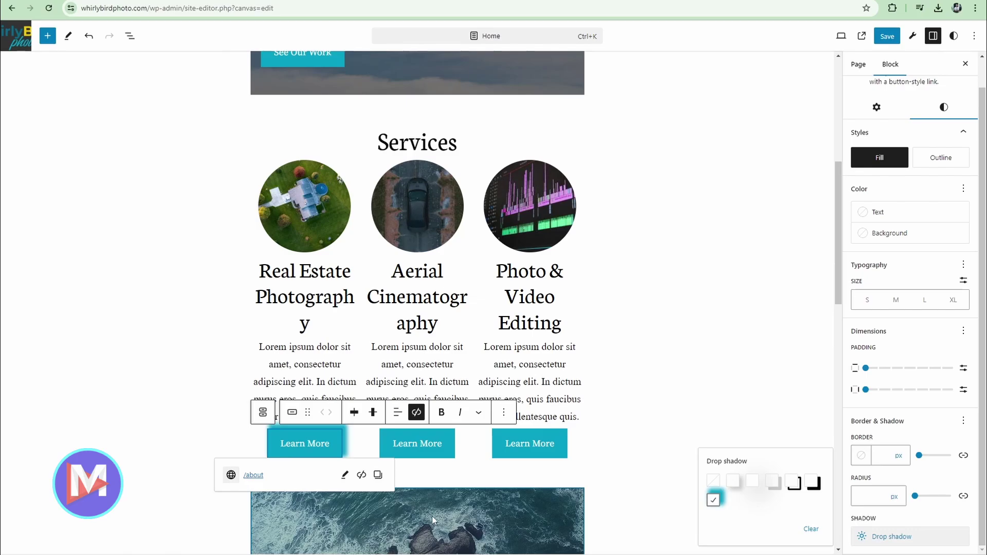
# Remove the drop shadow from the Learn More button under Real Estate Photography and deselect the button
pyautogui.click(714, 480)
pyautogui.click(772, 422)
pyautogui.click(750, 260)
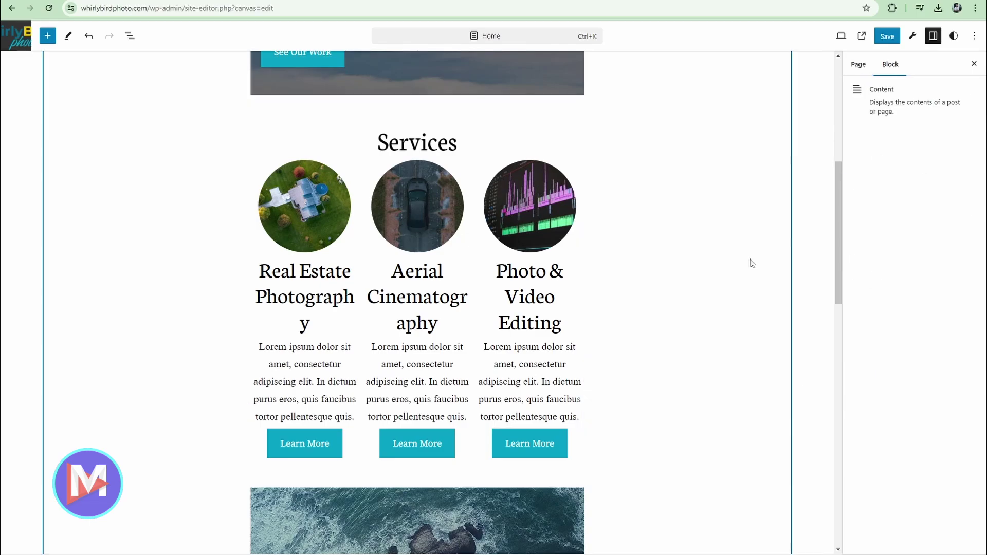
# Leave the Home page's editing view, list all site pages, and preview the Portfolio and Blog pages
pyautogui.click(21, 38)
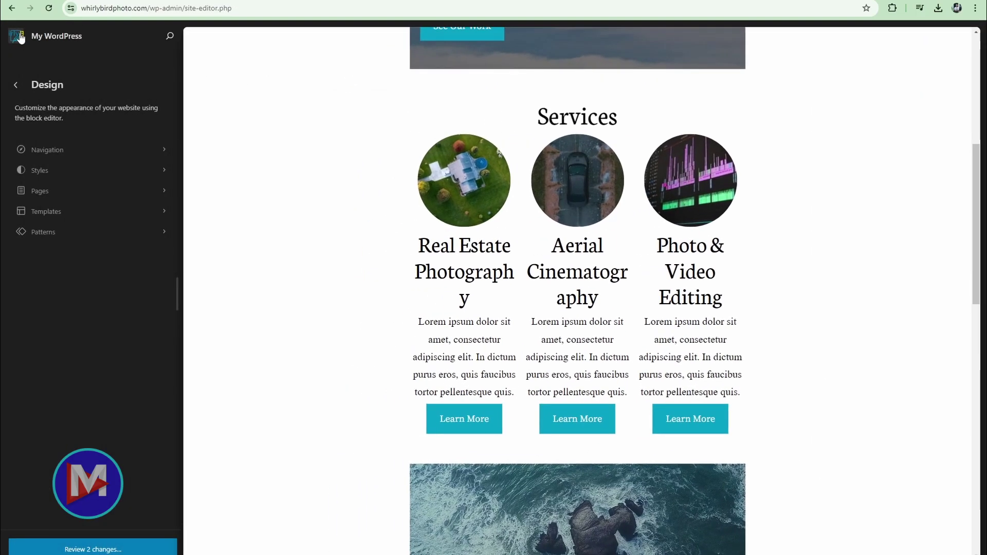
pyautogui.click(77, 191)
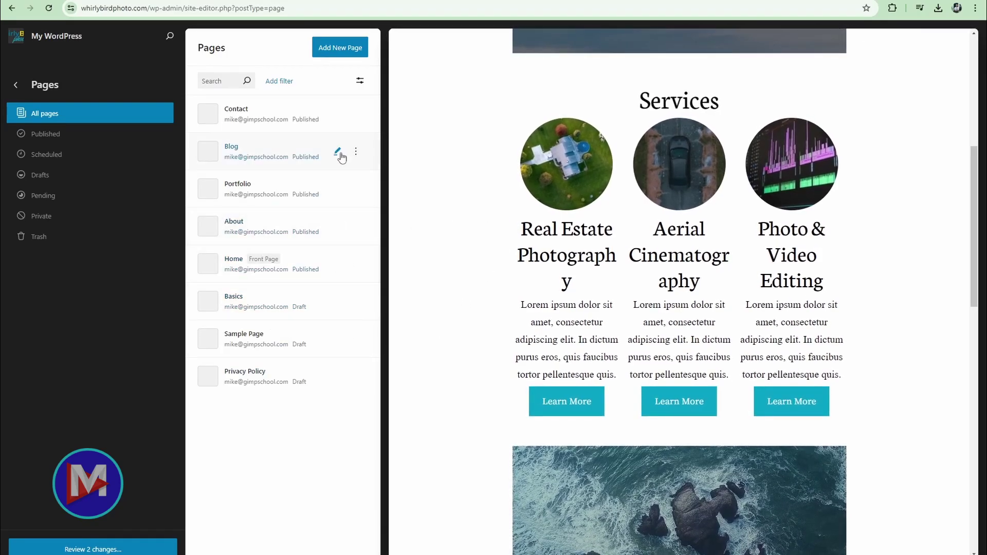
pyautogui.click(276, 183)
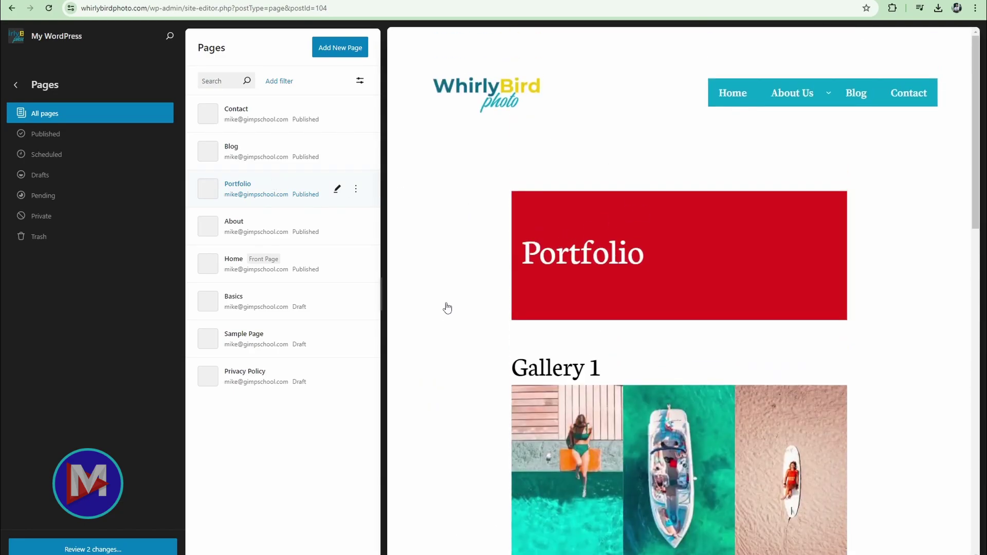
pyautogui.click(267, 146)
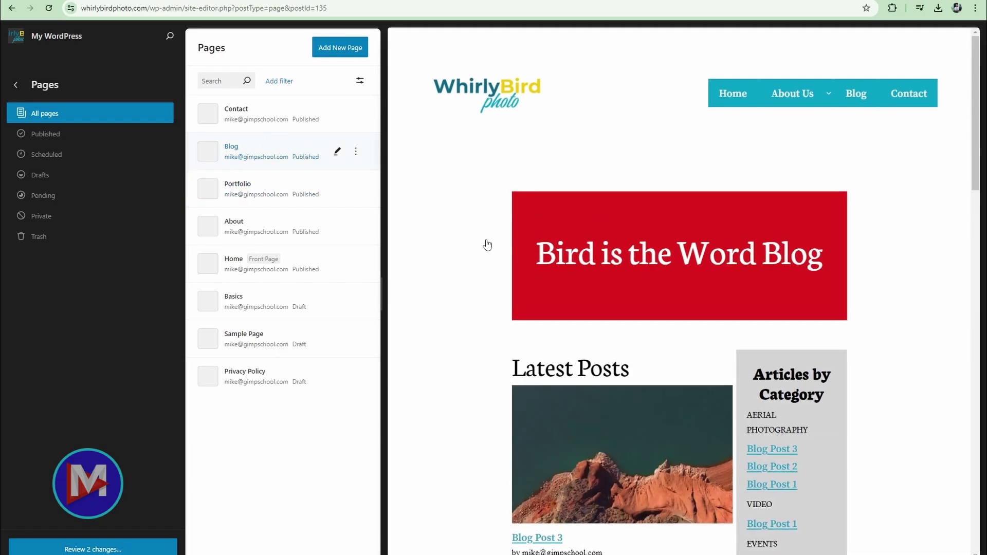
# Look through the Blog page preview and preview the About page from the page list
pyautogui.scroll(-10, 494, 245)
pyautogui.scroll(-3, 720, 246)
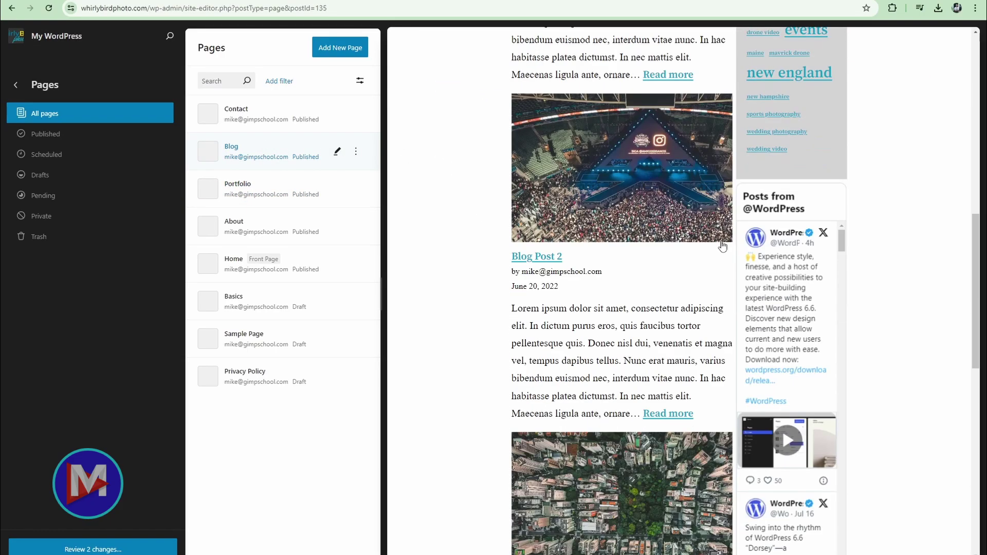
pyautogui.scroll(1, 489, 293)
pyautogui.click(265, 221)
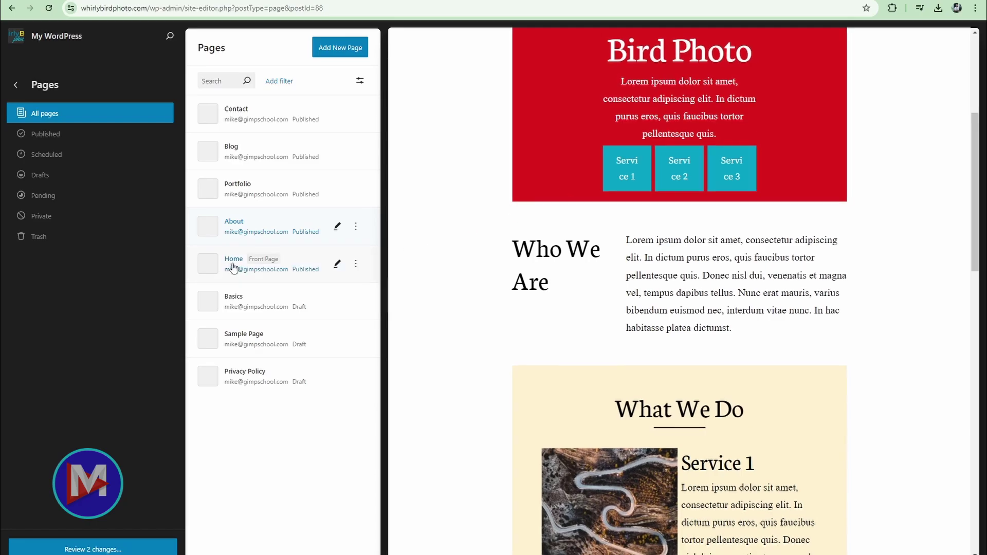
# Open the About page for editing and select the Get In Touch contact section above the footer
pyautogui.click(338, 227)
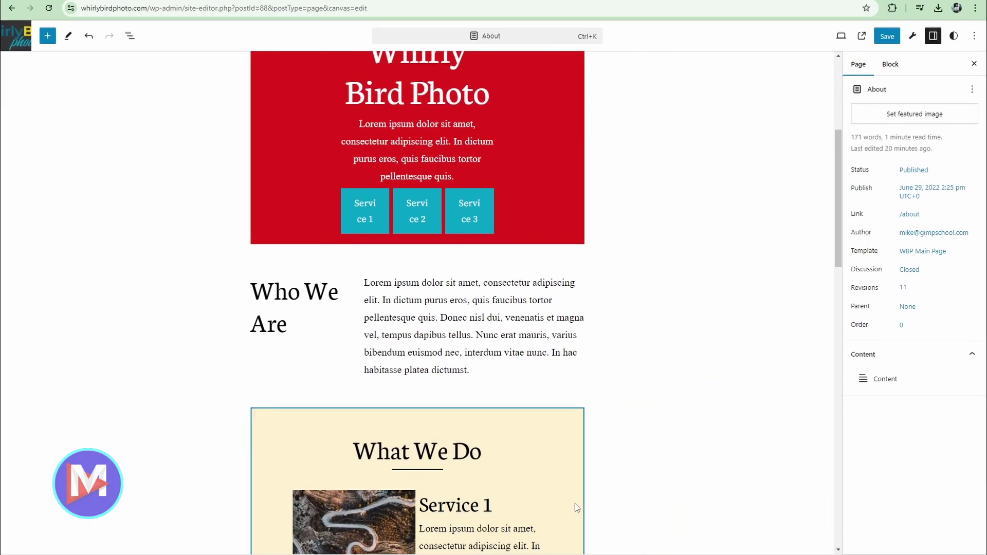
pyautogui.scroll(5, 247, 270)
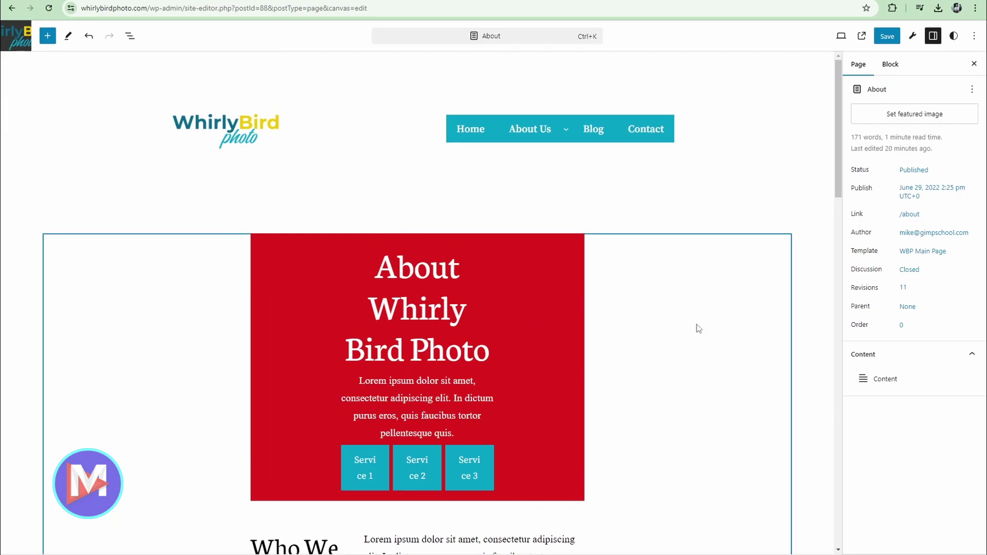
pyautogui.scroll(-20, 698, 328)
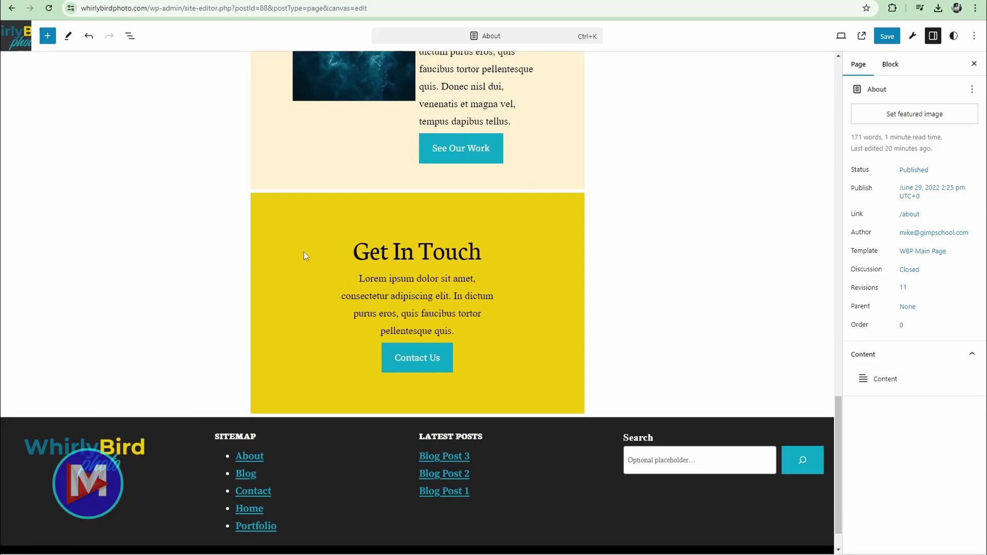
pyautogui.click(331, 223)
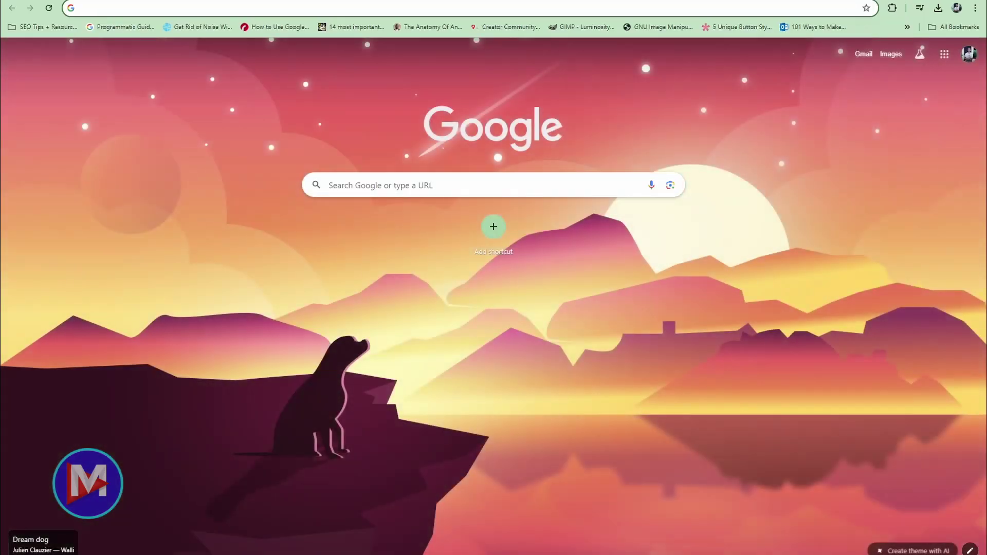
# Open the live site at whirlybirdphoto.com and examine the Get In Touch section on the Home and About pages
pyautogui.write('whirlybirdphoto.com')
pyautogui.press('Return')
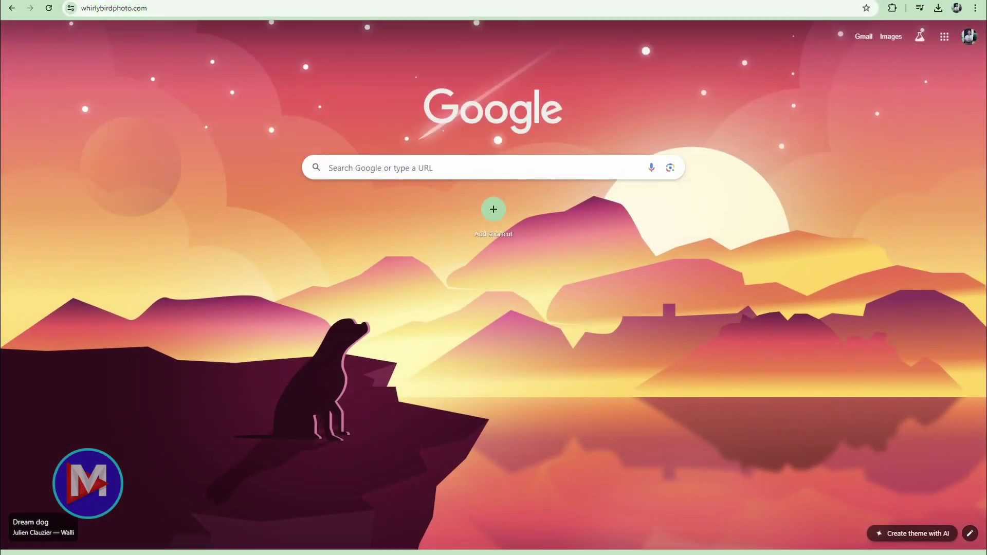
pyautogui.scroll(-10, 574, 289)
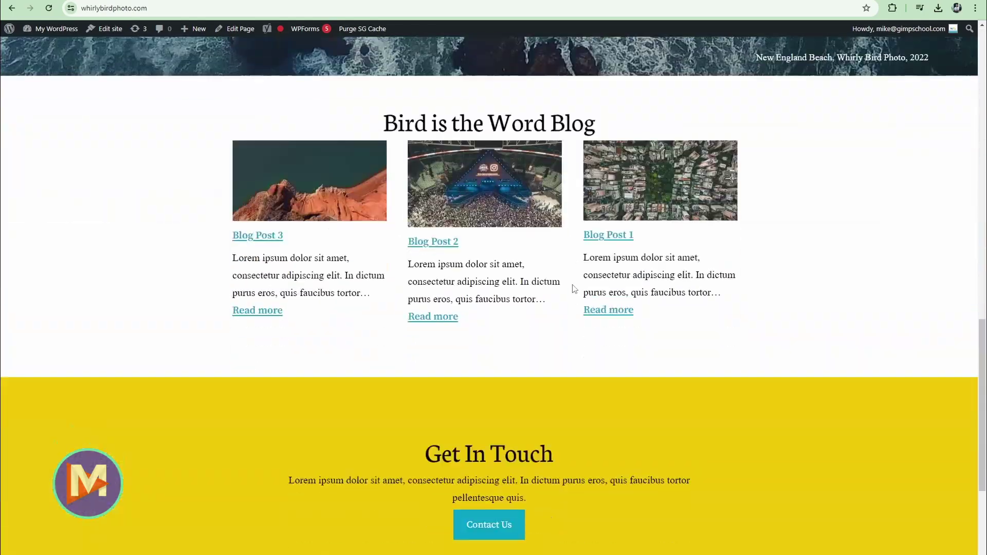
pyautogui.scroll(-4, 575, 289)
pyautogui.scroll(15, 646, 280)
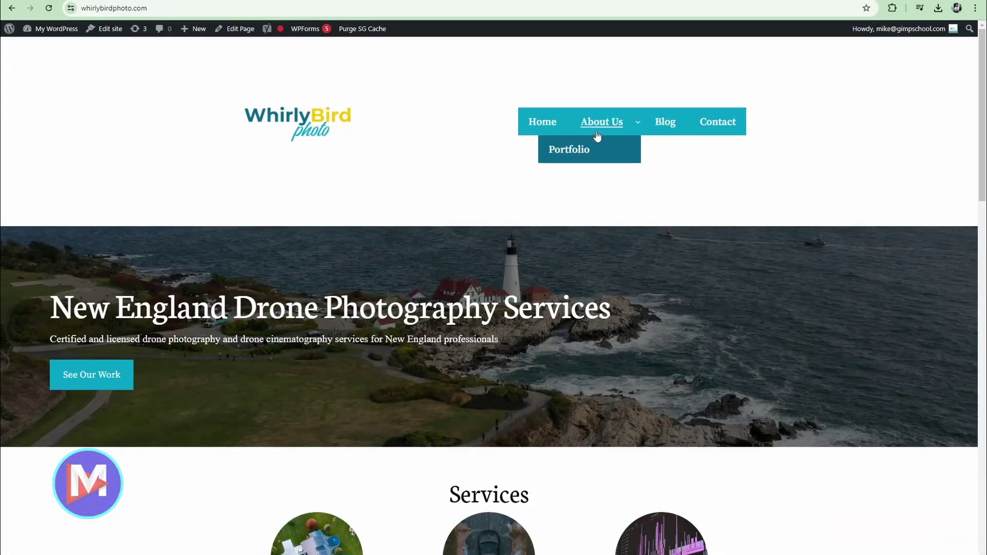
pyautogui.click(598, 124)
pyautogui.scroll(-10, 612, 301)
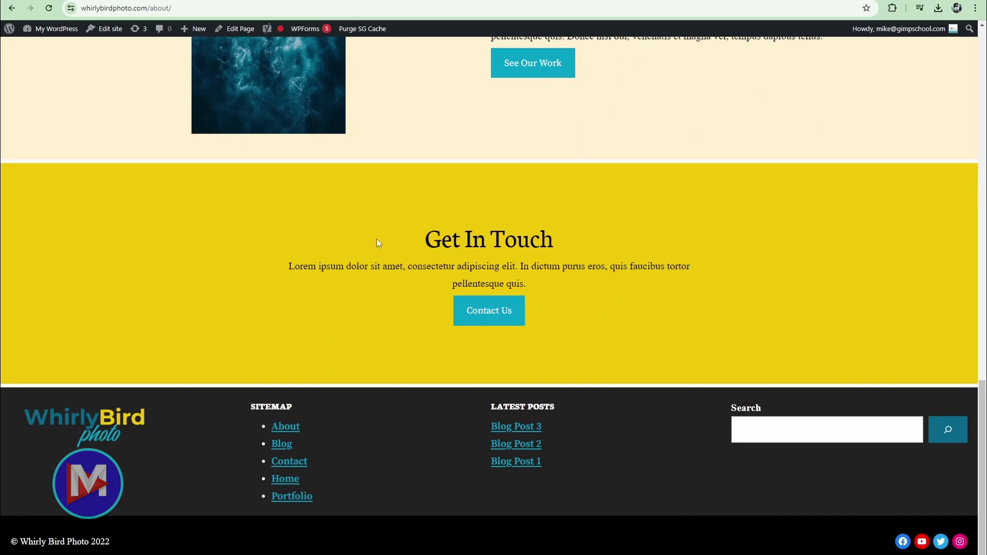
# Return to the About page's editor and open the original WBP Contact Section pattern for editing
pyautogui.click(236, 28)
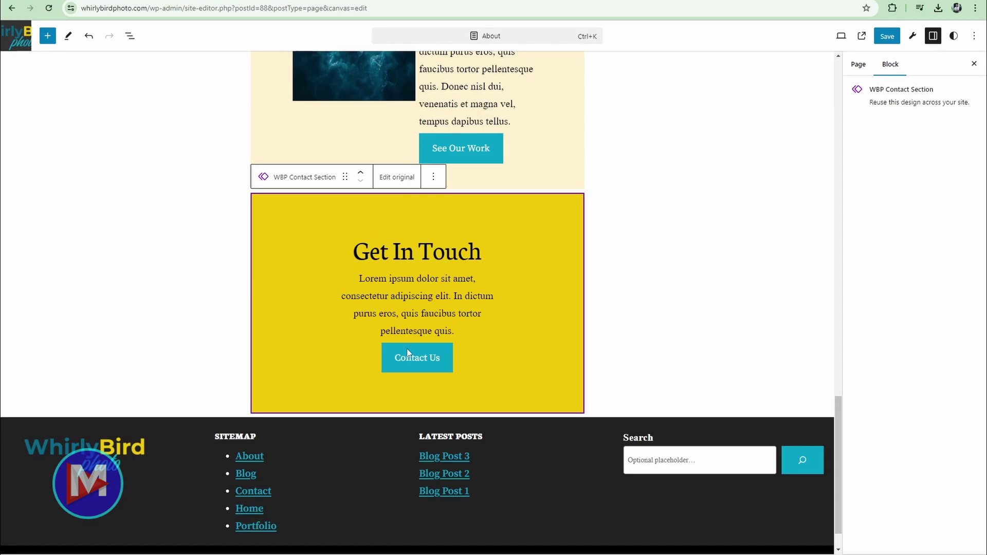
pyautogui.click(399, 179)
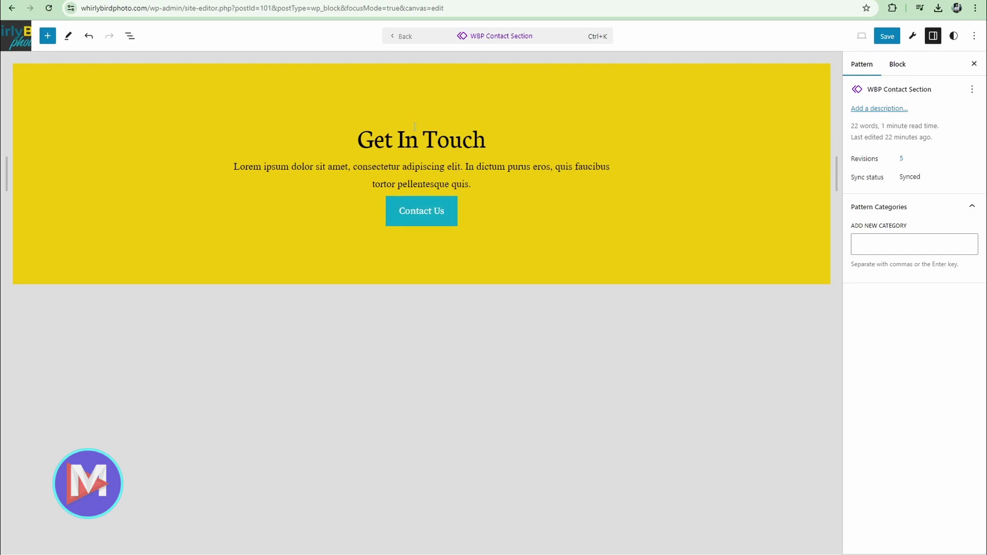
# Enable overrides for the pattern's Get In Touch heading under the name Contact Title
pyautogui.click(459, 140)
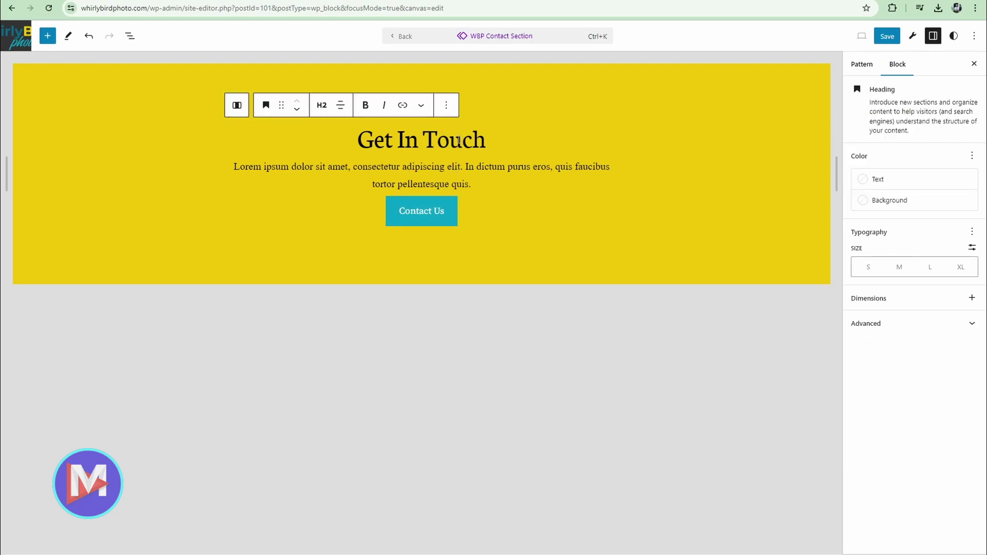
pyautogui.click(934, 37)
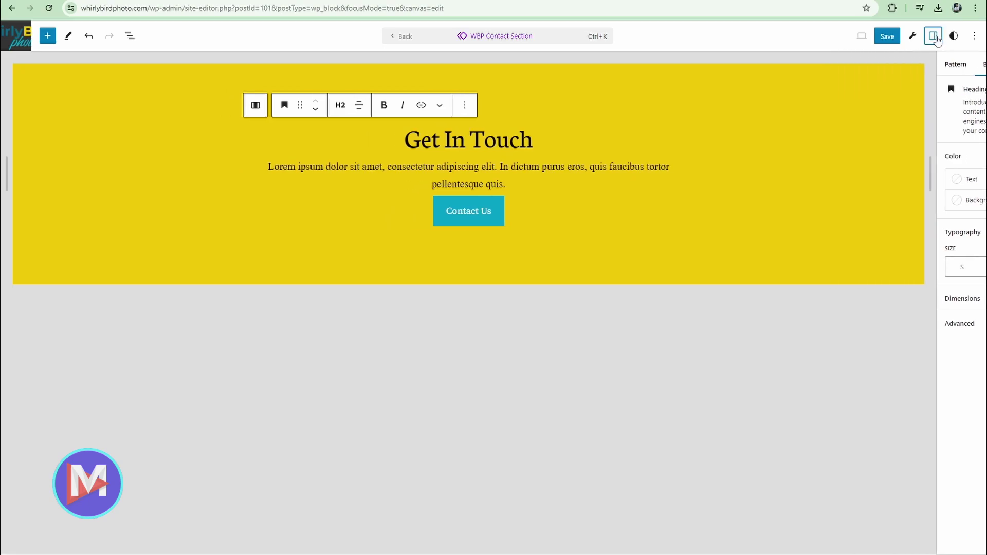
pyautogui.click(934, 36)
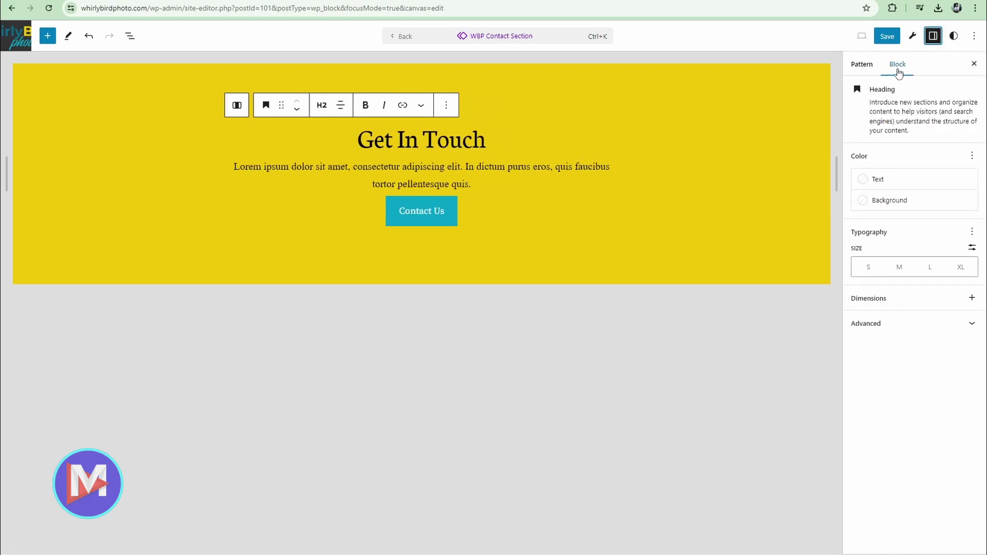
pyautogui.click(908, 325)
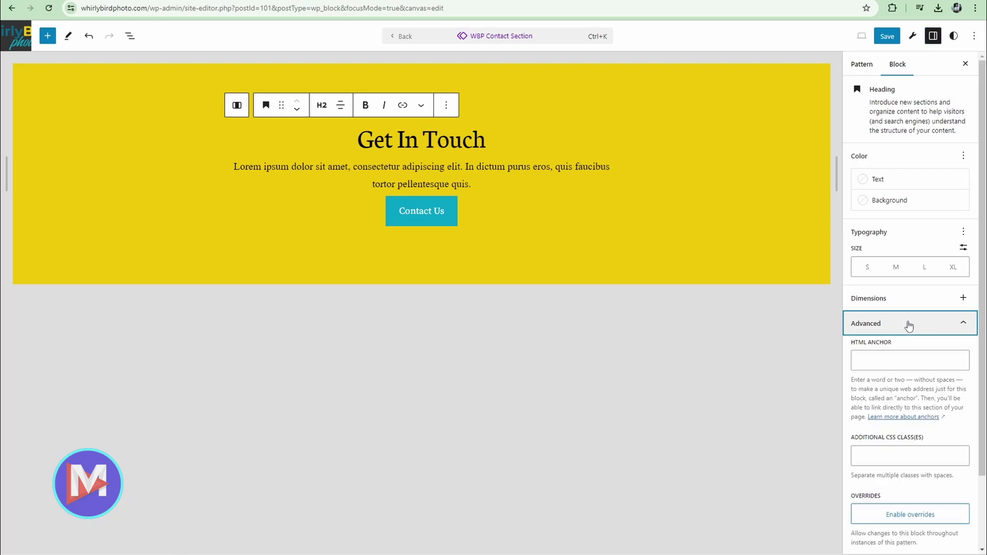
pyautogui.scroll(-2, 943, 329)
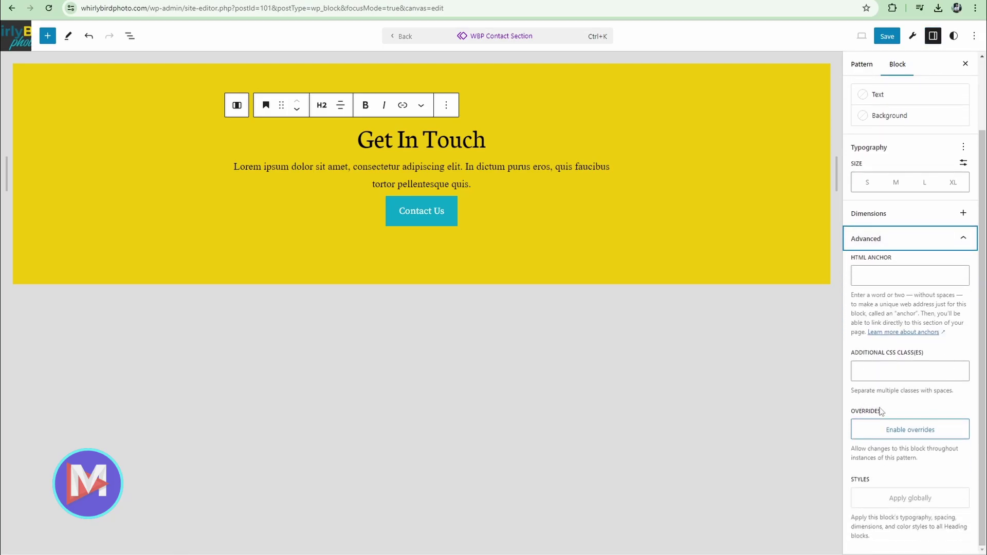
pyautogui.click(913, 436)
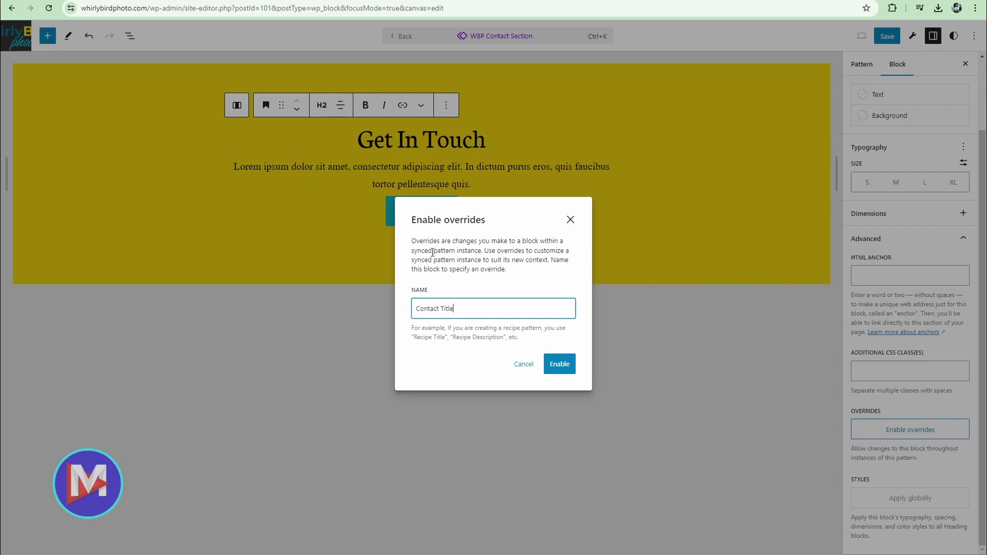
pyautogui.click(564, 372)
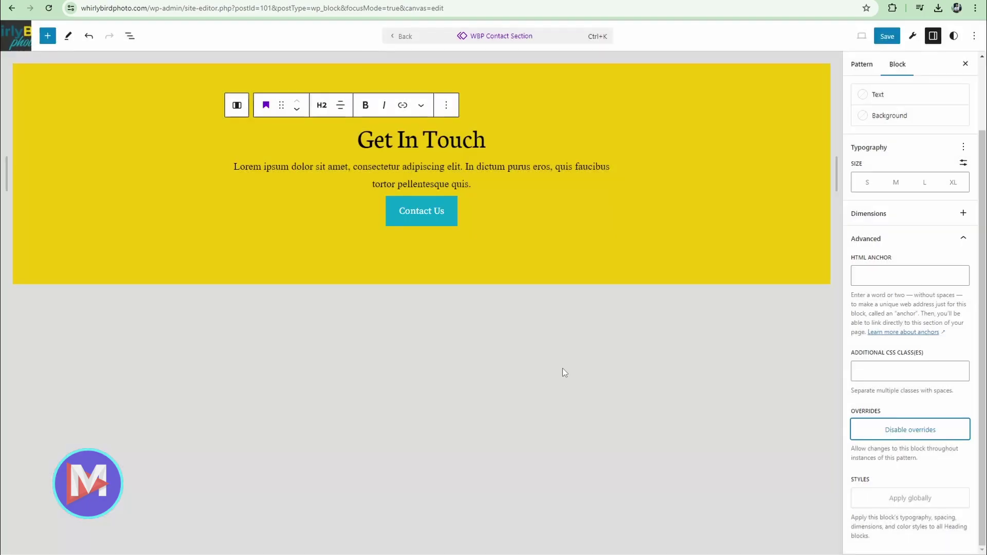
# Enable overrides for the pattern's Lorem ipsum paragraph under the name Contact Paragraph
pyautogui.click(478, 184)
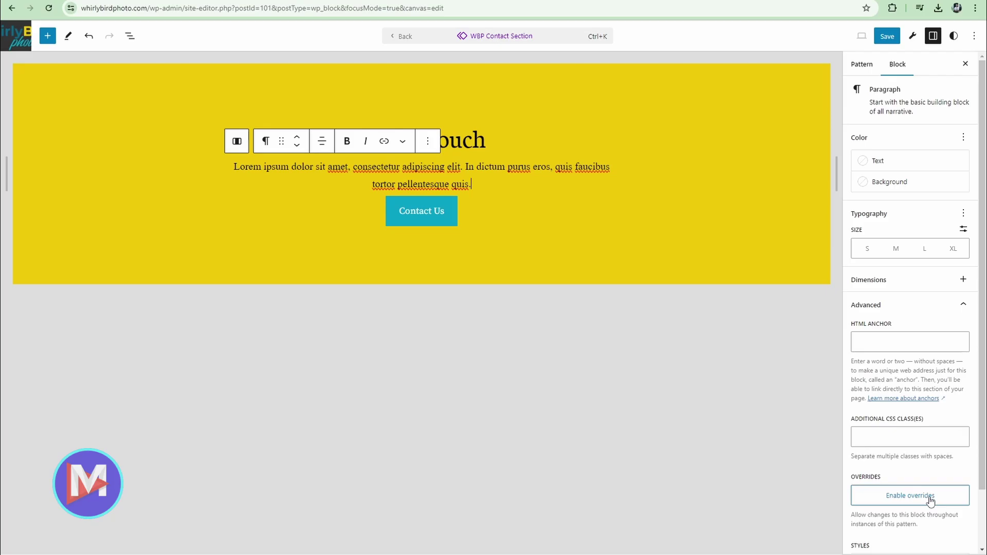
pyautogui.click(910, 496)
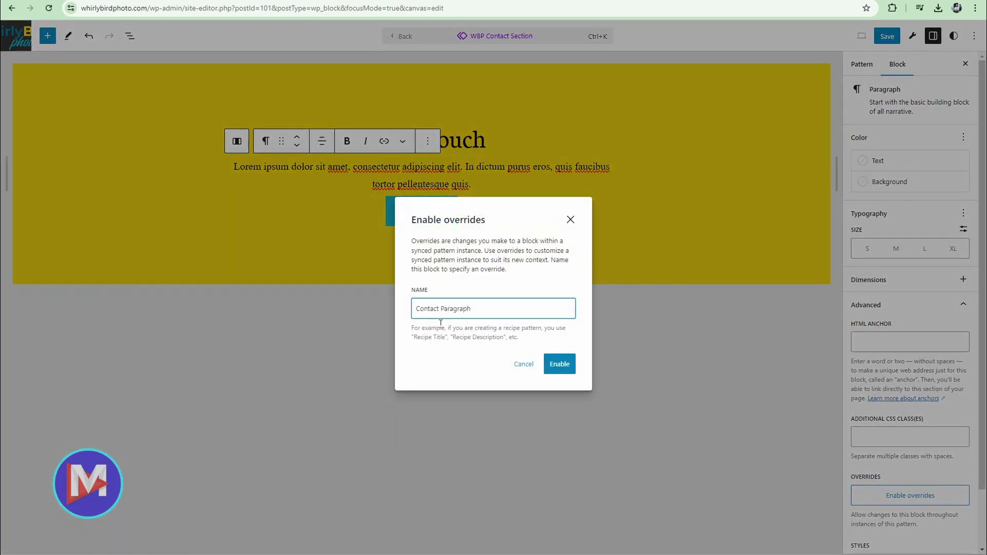
pyautogui.click(559, 365)
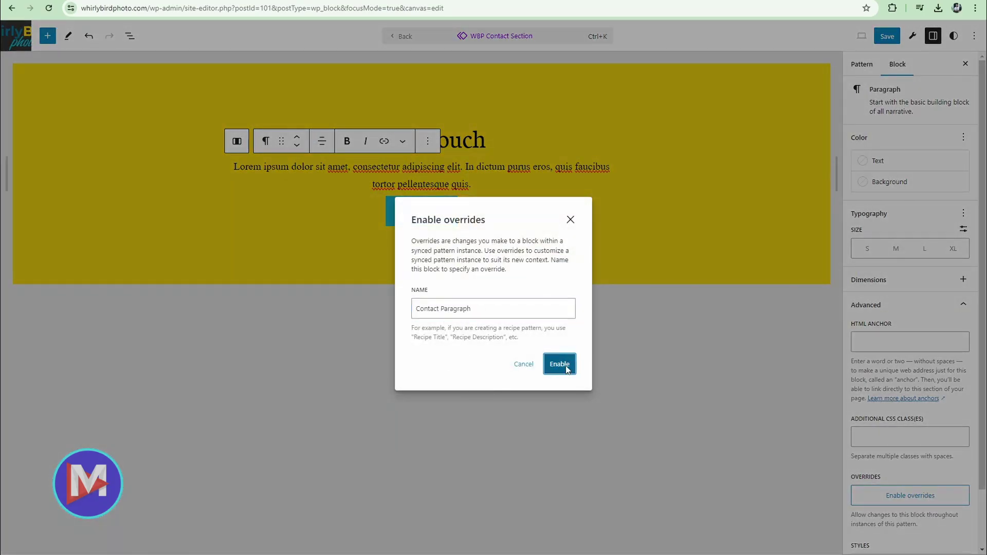
# Enable overrides for the pattern's Contact Us button under the name Contact Button
pyautogui.click(431, 209)
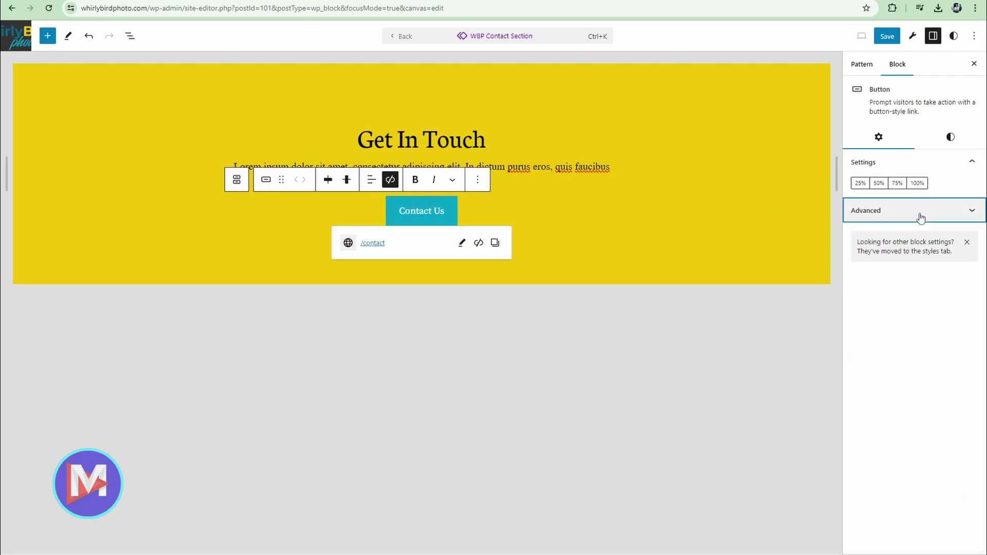
pyautogui.click(866, 211)
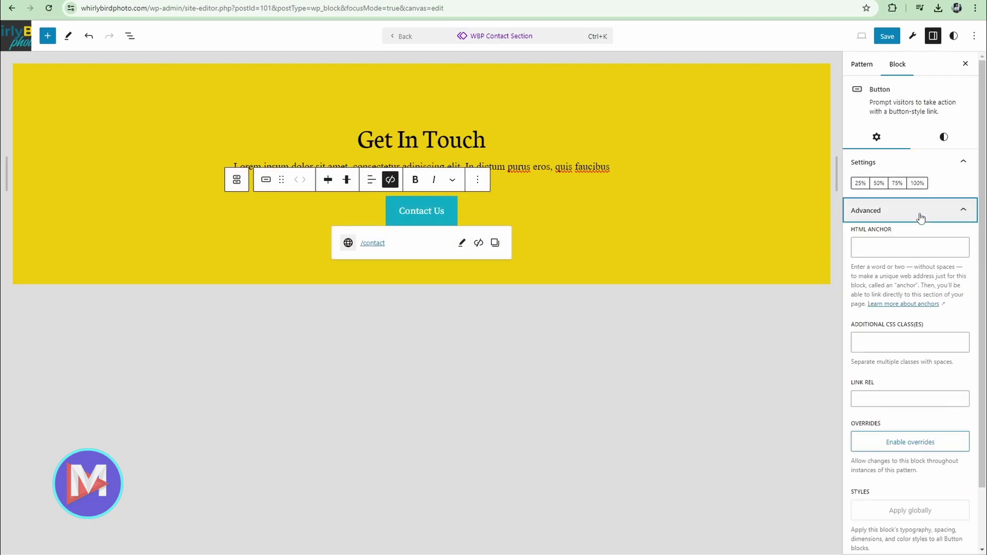
pyautogui.click(911, 447)
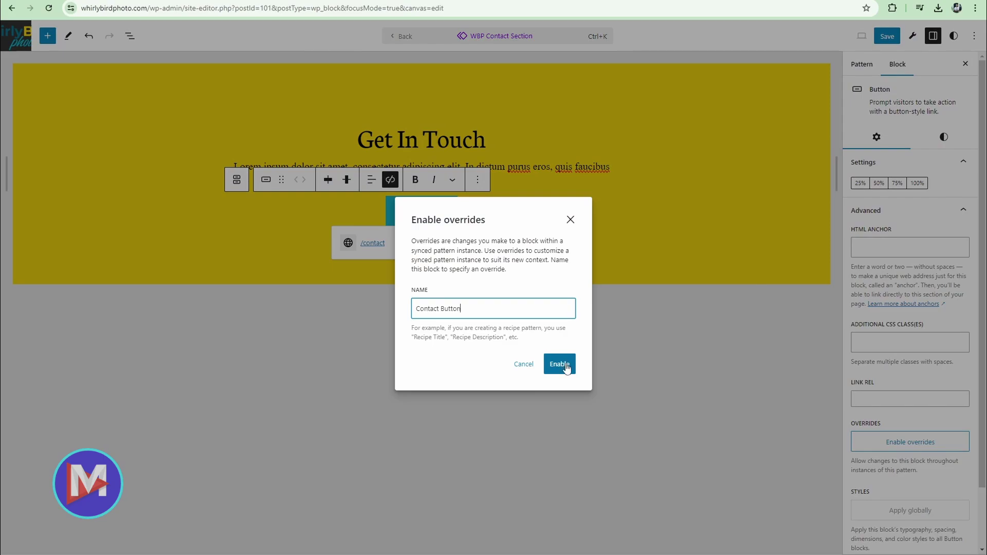
pyautogui.click(566, 369)
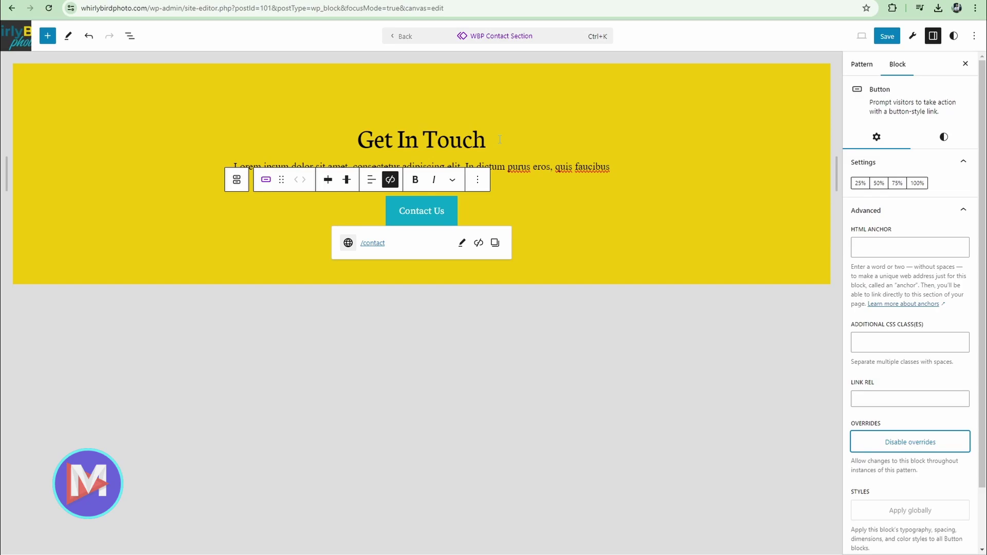
# Save the pending changes to Custom Styles, the Home page and the WBP Contact Section pattern, and return to the About page
pyautogui.click(890, 39)
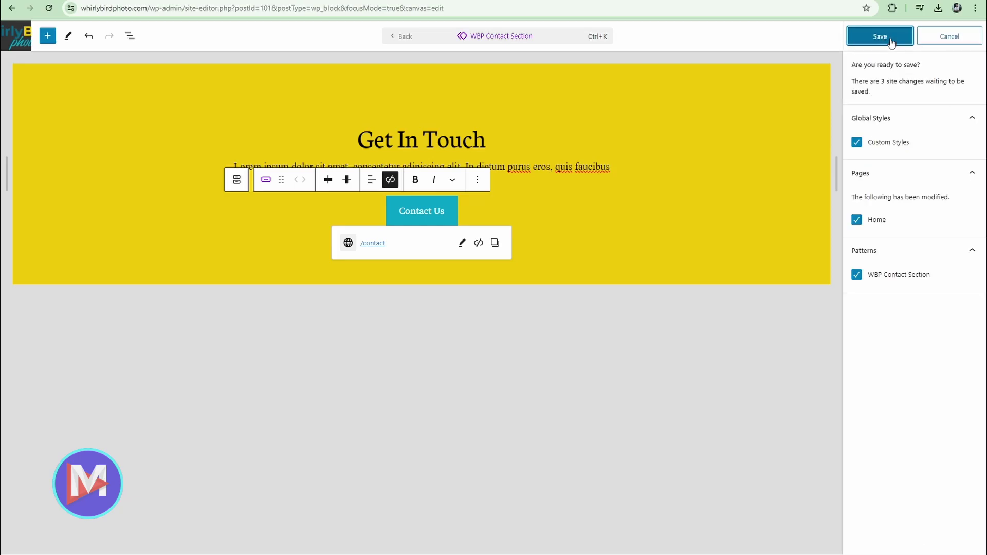
pyautogui.click(892, 42)
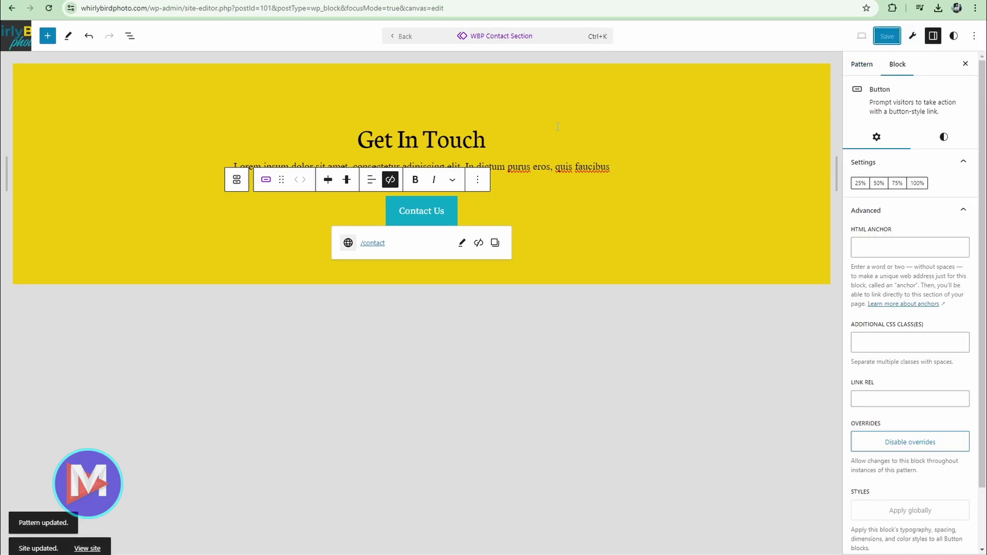
pyautogui.click(410, 43)
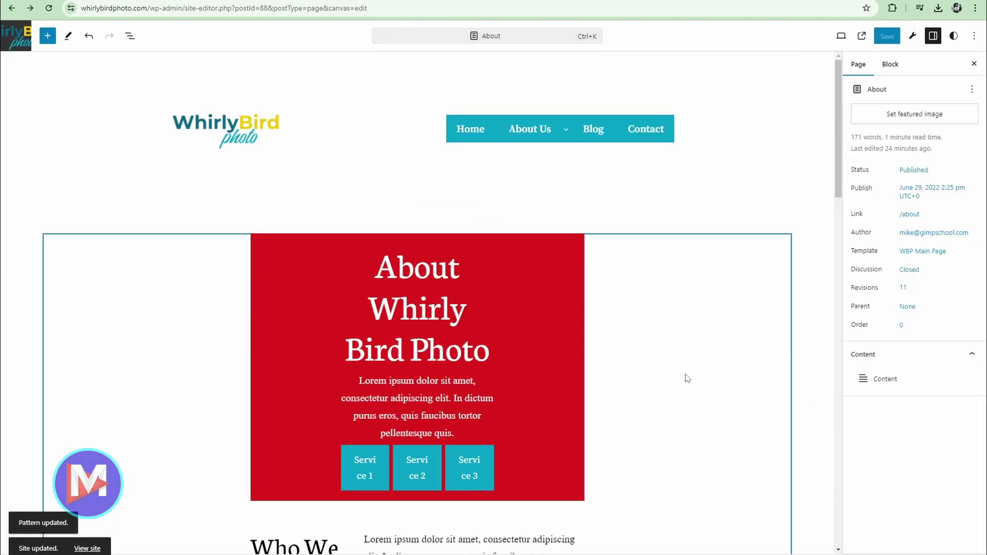
# Override the Get In Touch heading in the About page's contact section with the text "Contact Us"
pyautogui.scroll(-15, 709, 383)
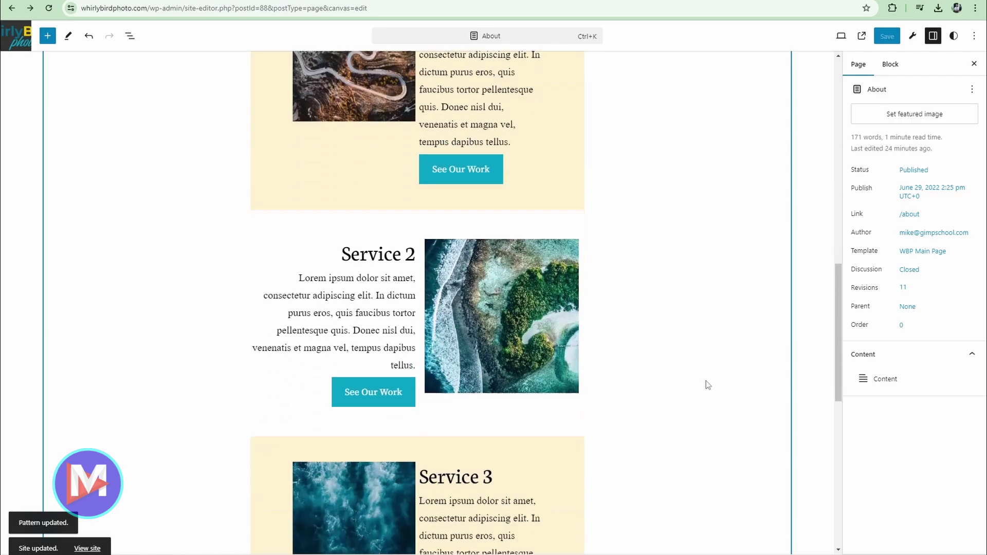
pyautogui.scroll(-3, 706, 385)
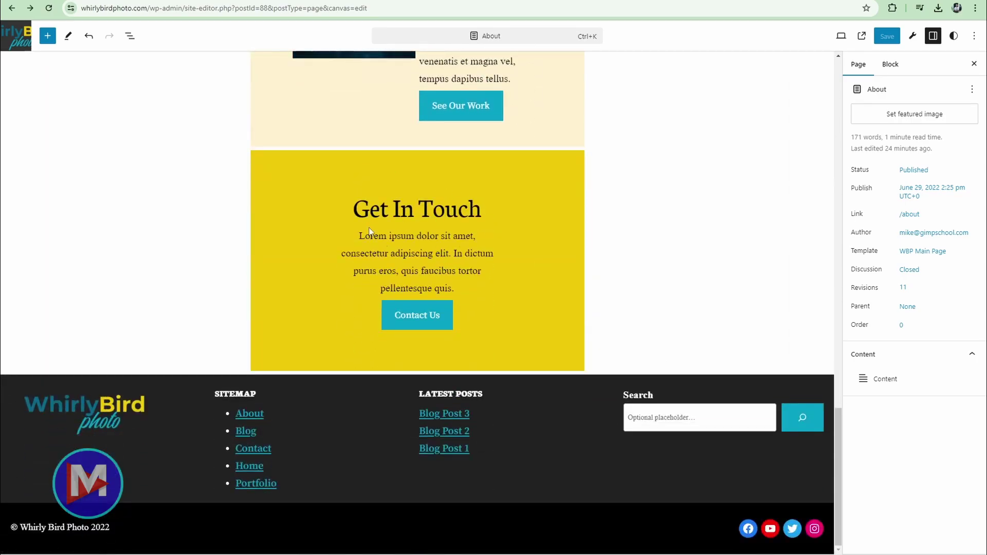
pyautogui.scroll(2, 370, 253)
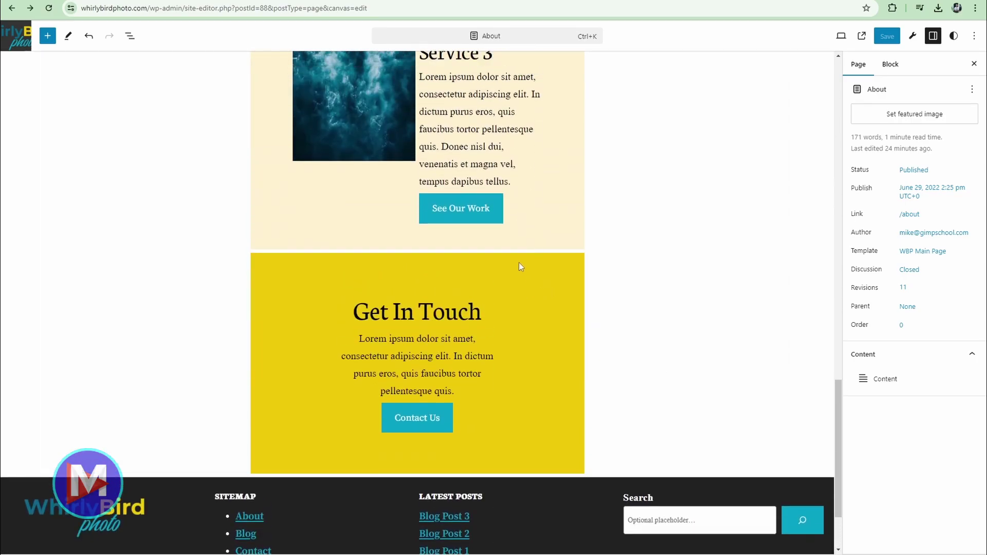
pyautogui.click(522, 281)
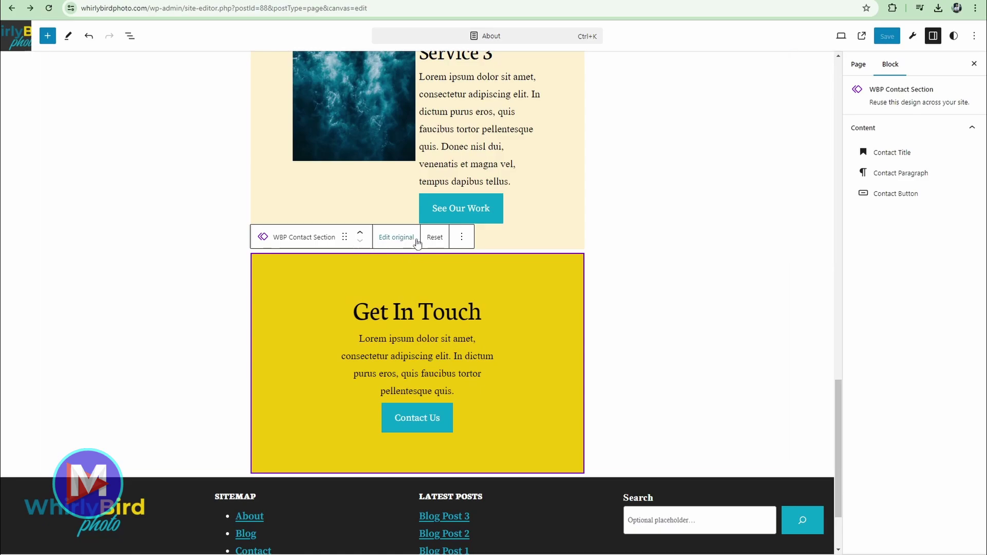
pyautogui.click(413, 312)
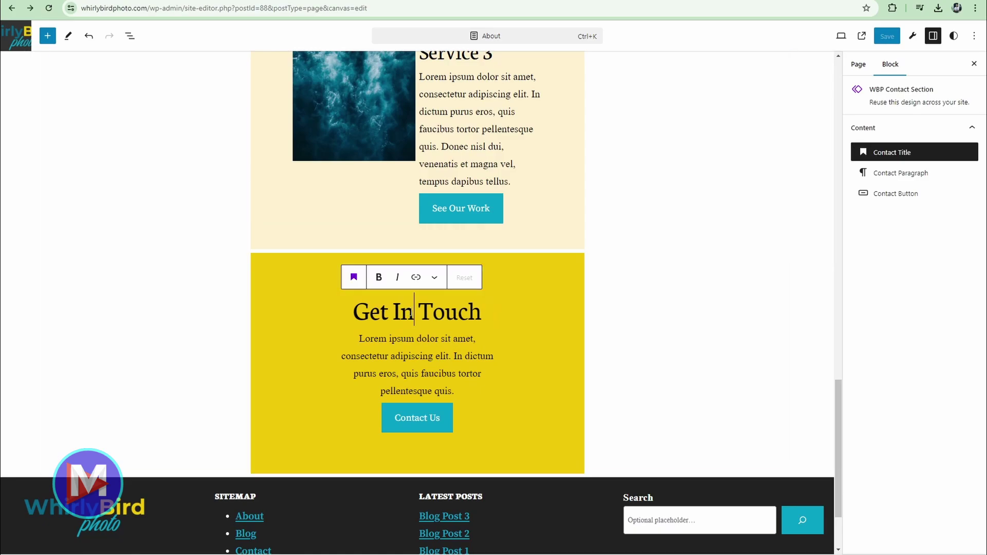
pyautogui.hotkey('ctrl', 'a')
pyautogui.write('Contact Us')
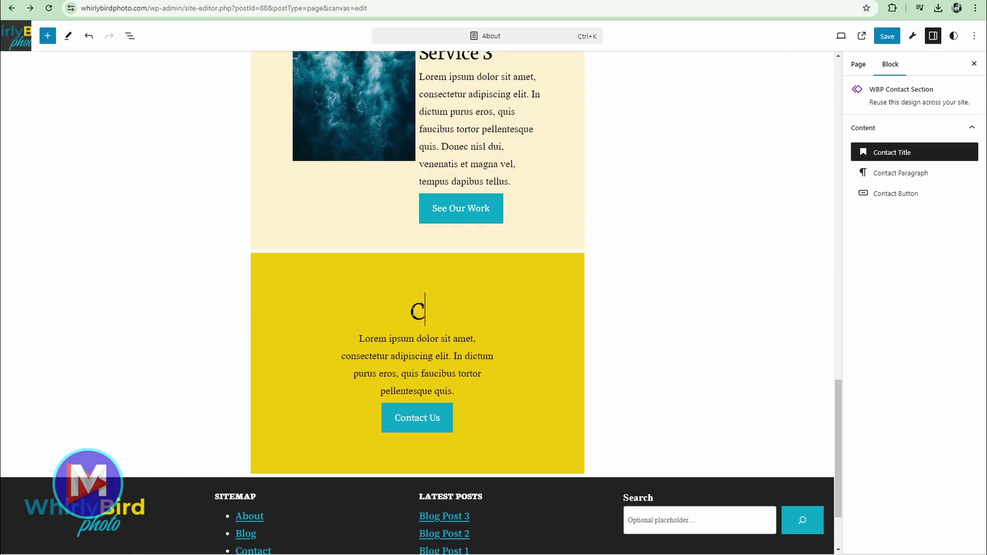
# Override the Contact Paragraph in the About page's contact section by adding "I'm adding this text." at its end
pyautogui.click(405, 374)
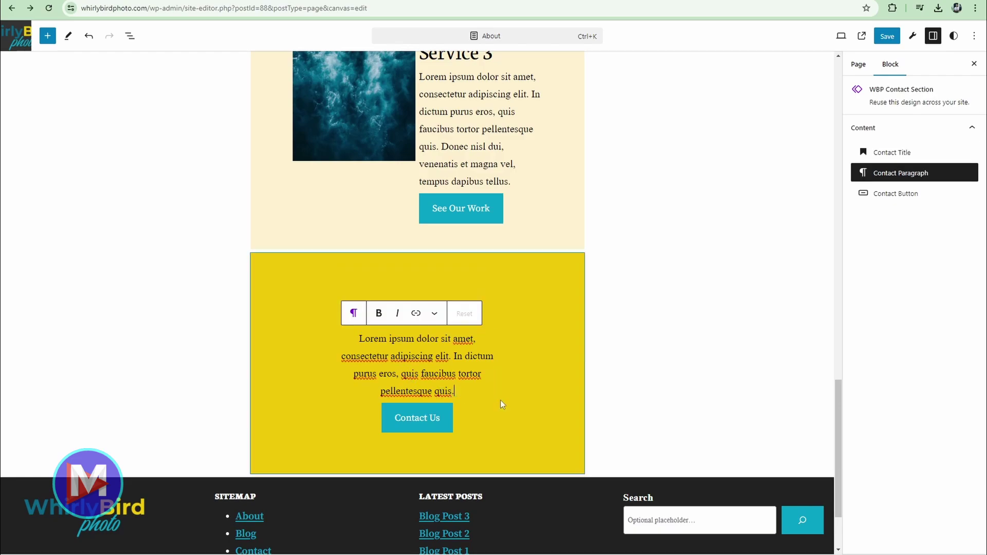
pyautogui.press('End')
pyautogui.write("I'm adding this text.")
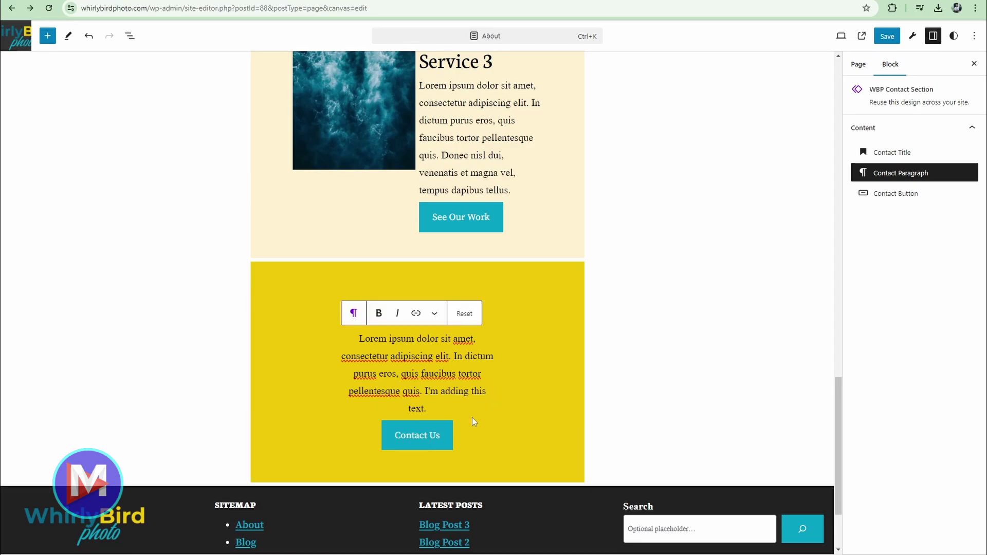
# Override the contact section's button text with "Get In Touch" and save the About page
pyautogui.tripleClick(434, 434)
pyautogui.write('Ge')
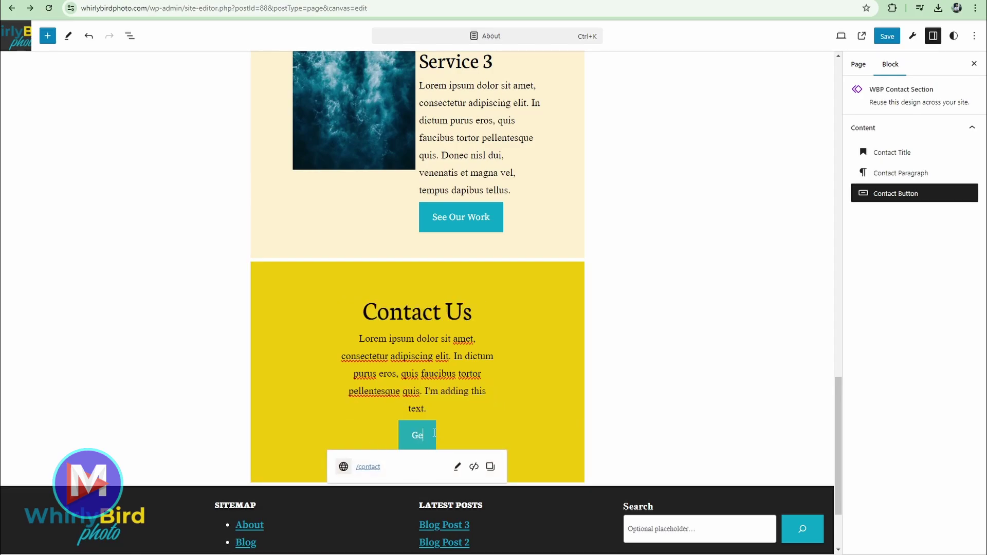
pyautogui.write('t In Touch')
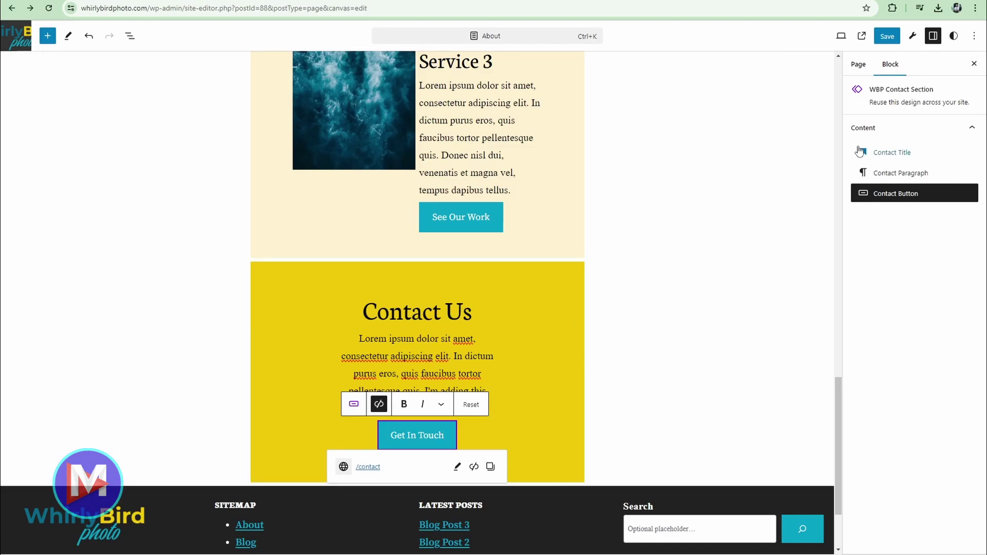
pyautogui.click(888, 36)
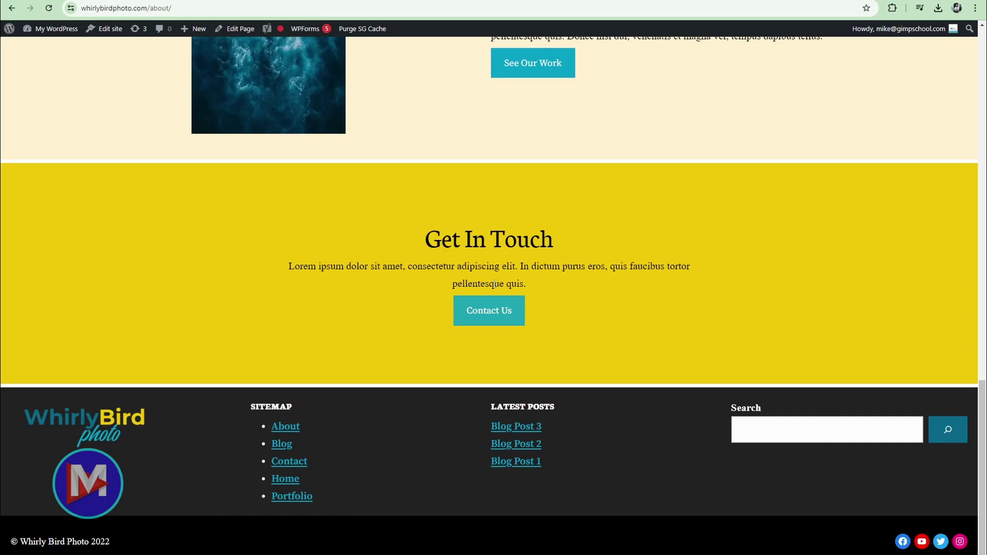
# Reload the live About page and check the heading, paragraph and button of its contact section
pyautogui.click(57, 6)
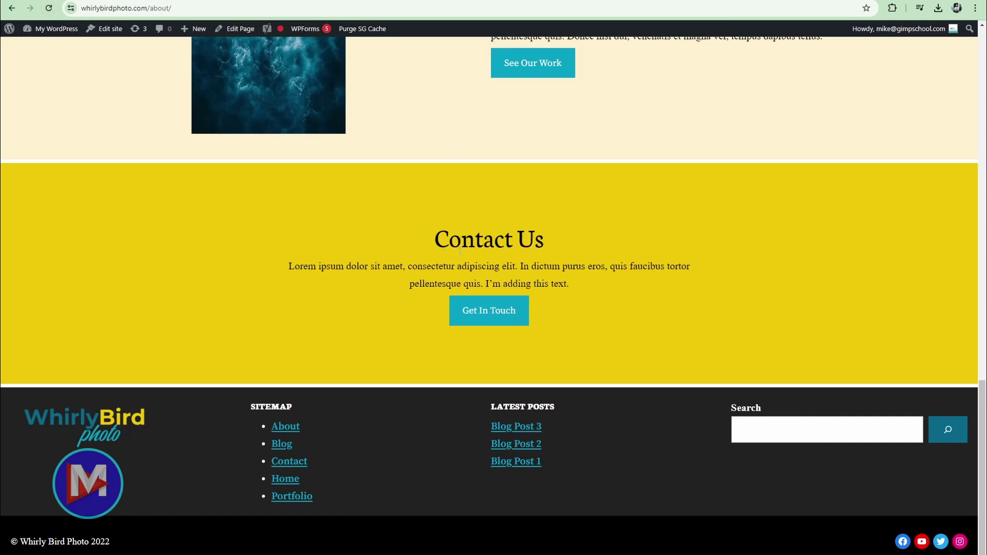
pyautogui.moveTo(435, 240); pyautogui.dragTo(545, 240)
pyautogui.moveTo(488, 284); pyautogui.dragTo(570, 286)
pyautogui.click(673, 300)
# Go to the live Home page and check the heading and paragraph in its contact section for comparison
pyautogui.scroll(15, 710, 306)
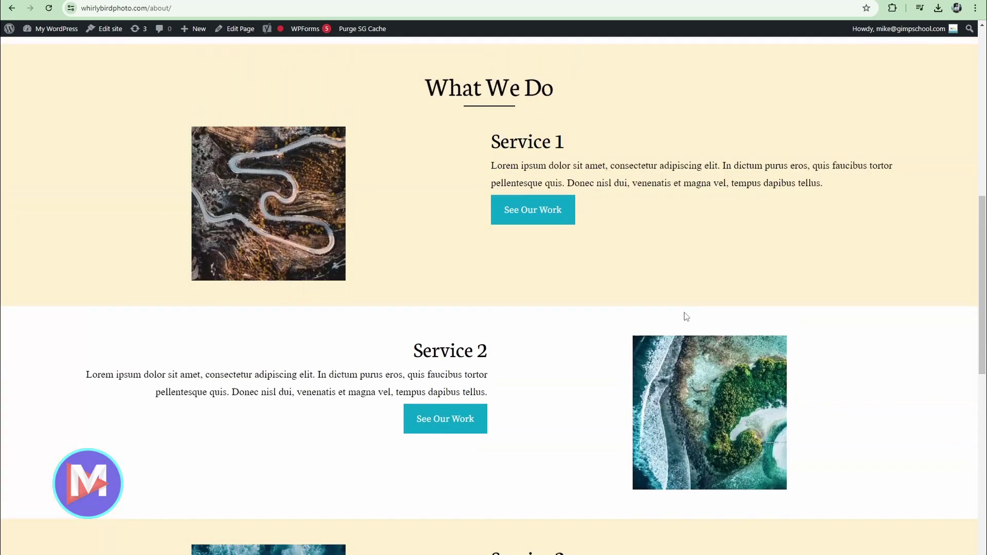
pyautogui.press('F5')
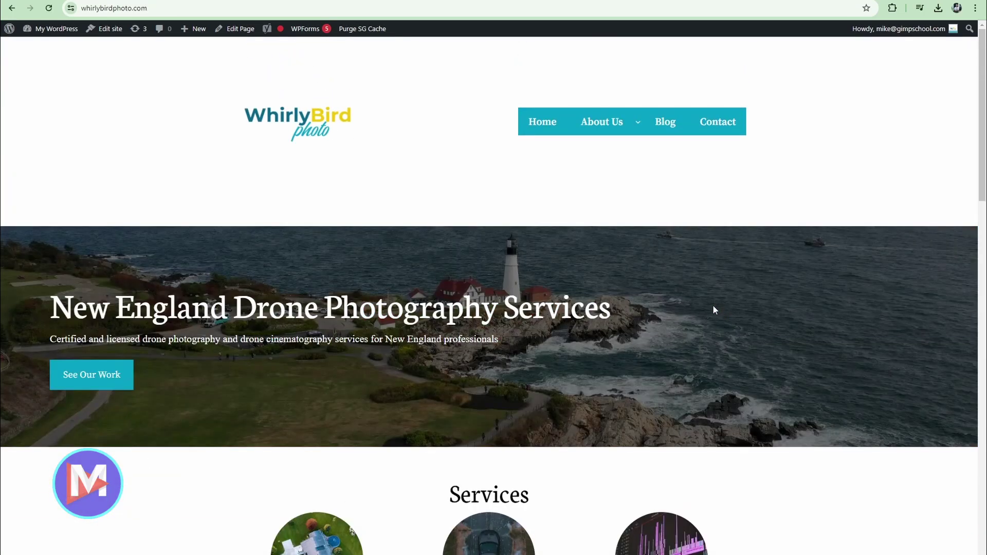
pyautogui.scroll(-20, 713, 304)
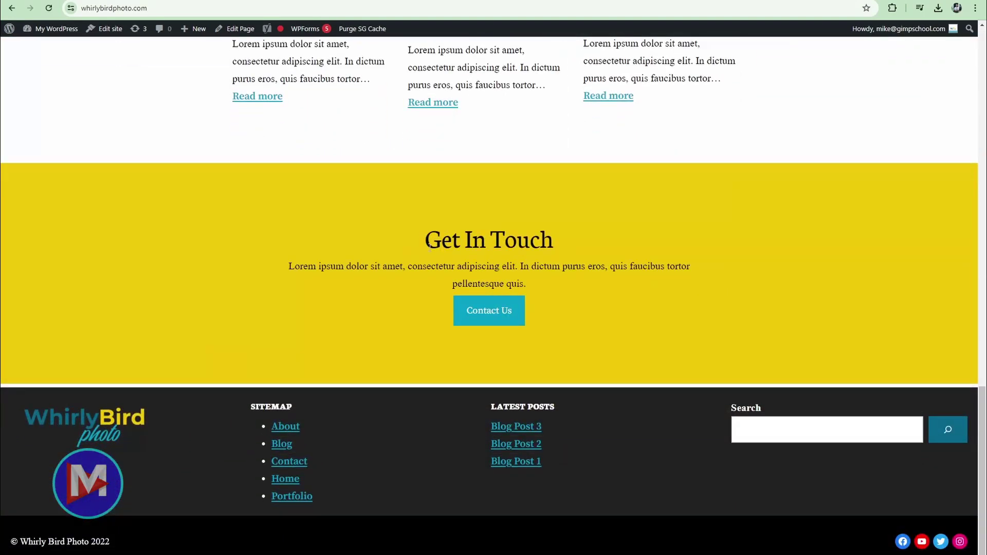
pyautogui.moveTo(430, 246); pyautogui.dragTo(575, 279)
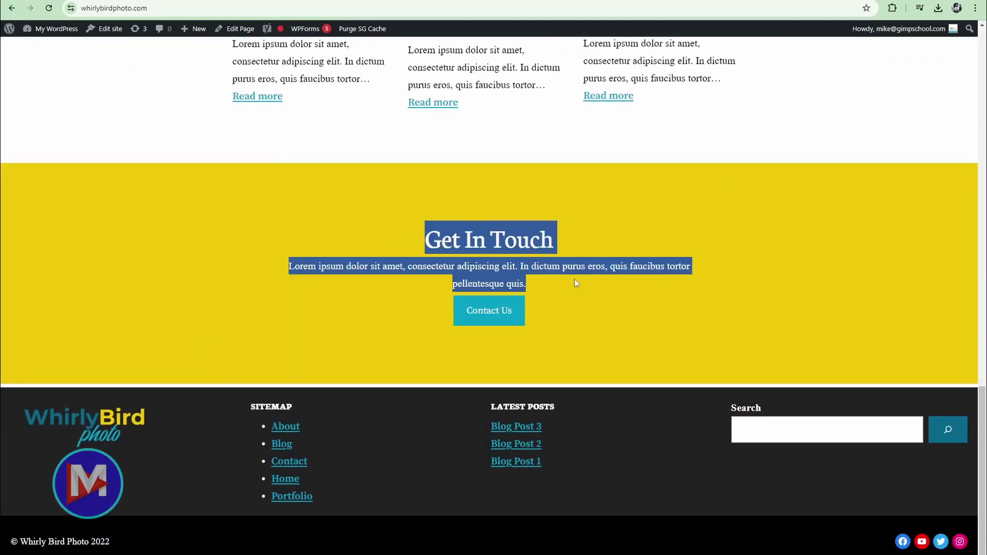
pyautogui.click(581, 283)
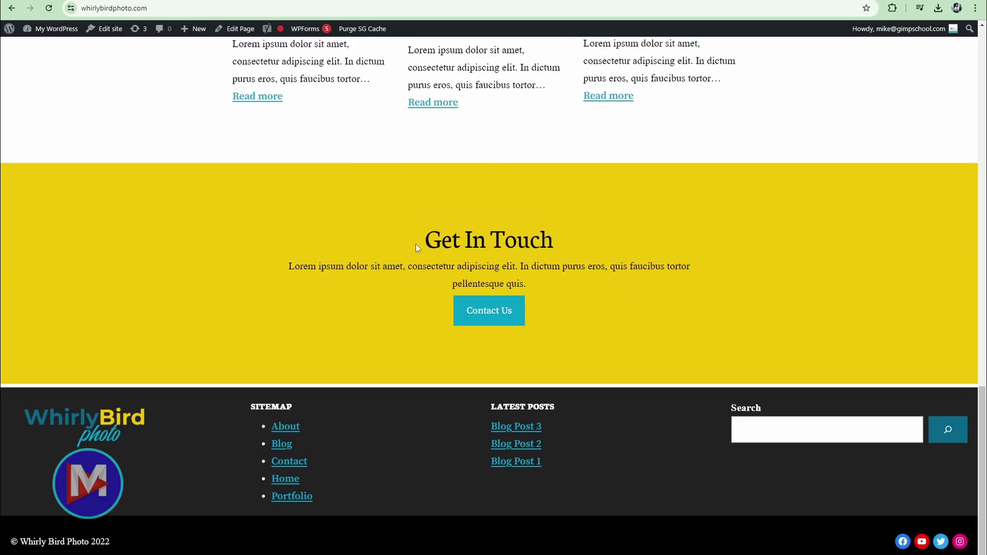
# Return to the live About page and look through its sections down towards the contact section
pyautogui.scroll(15, 589, 222)
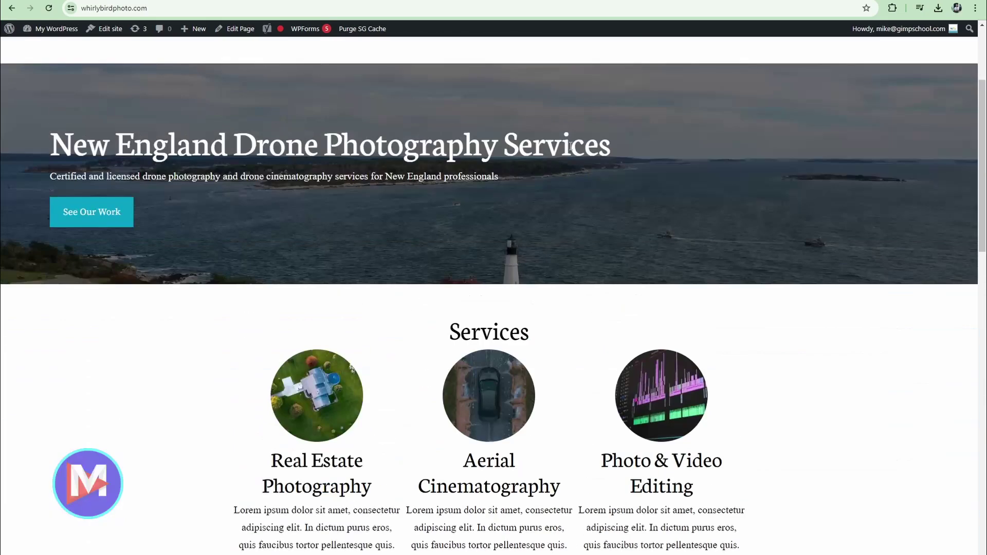
pyautogui.click(607, 124)
pyautogui.scroll(-15, 720, 288)
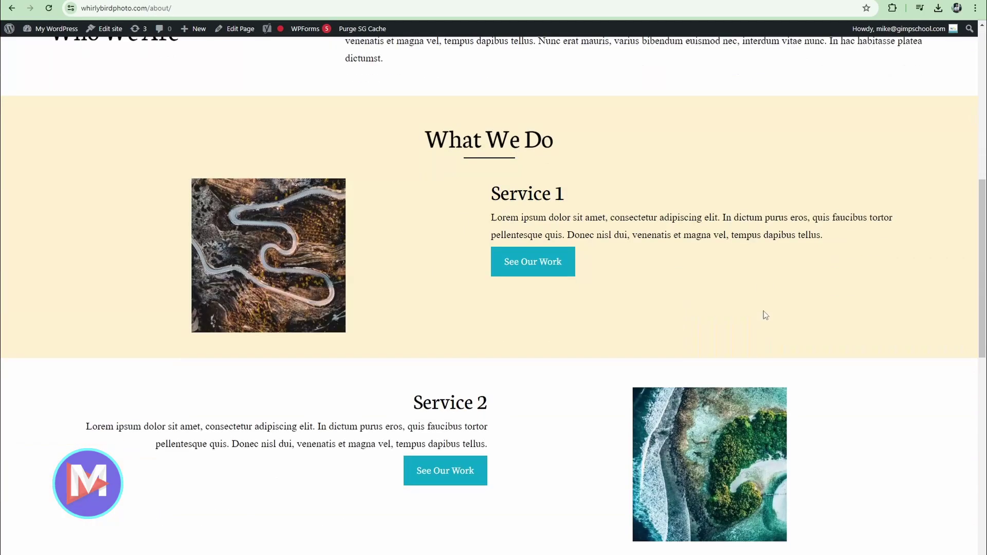
pyautogui.scroll(-1, 577, 274)
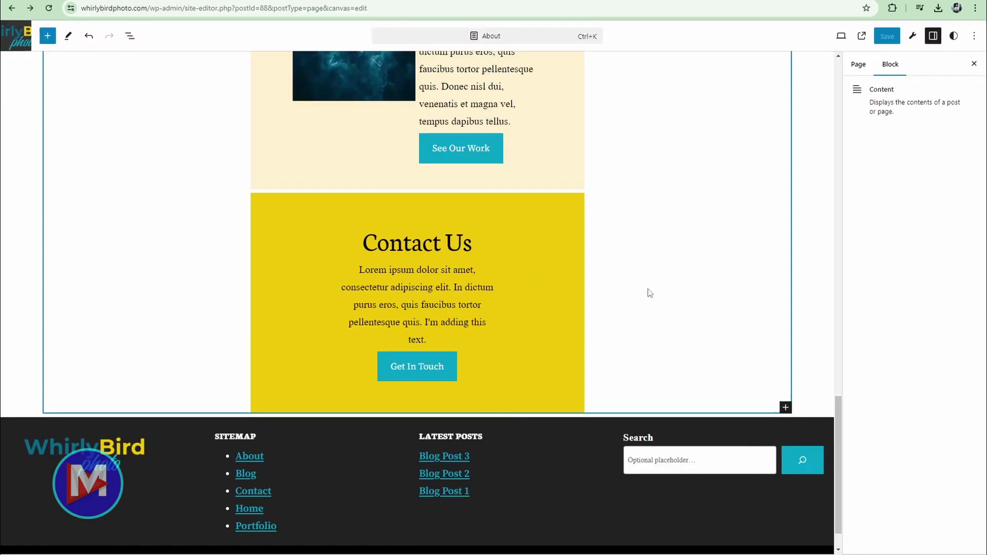
# Reset all overrides of the WBP Contact Section in the About page and open the original pattern for editing
pyautogui.click(432, 245)
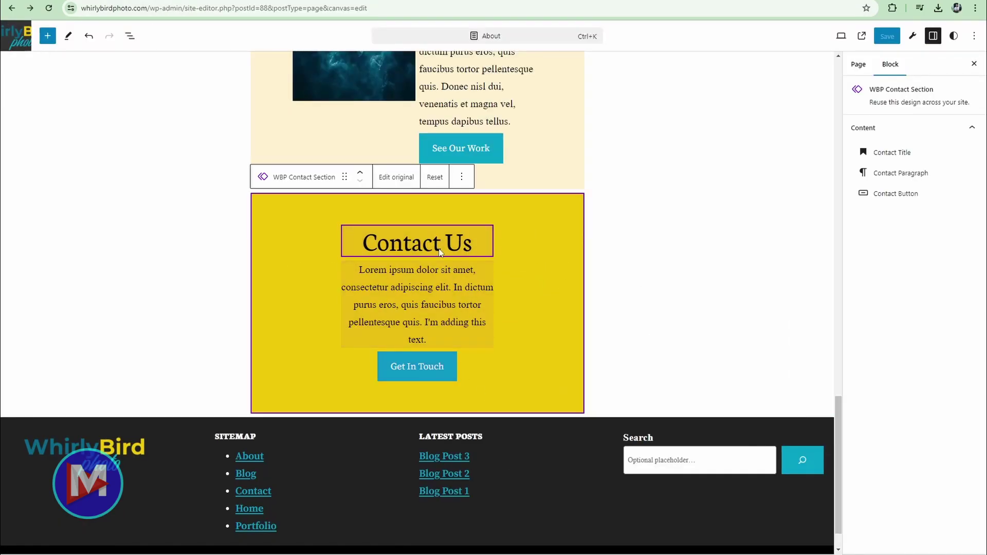
pyautogui.click(435, 183)
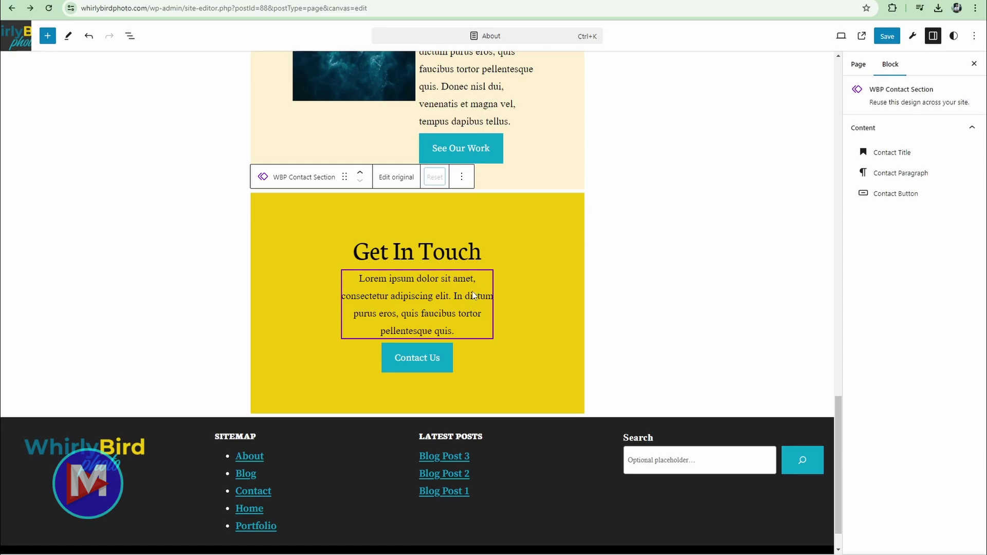
pyautogui.click(397, 177)
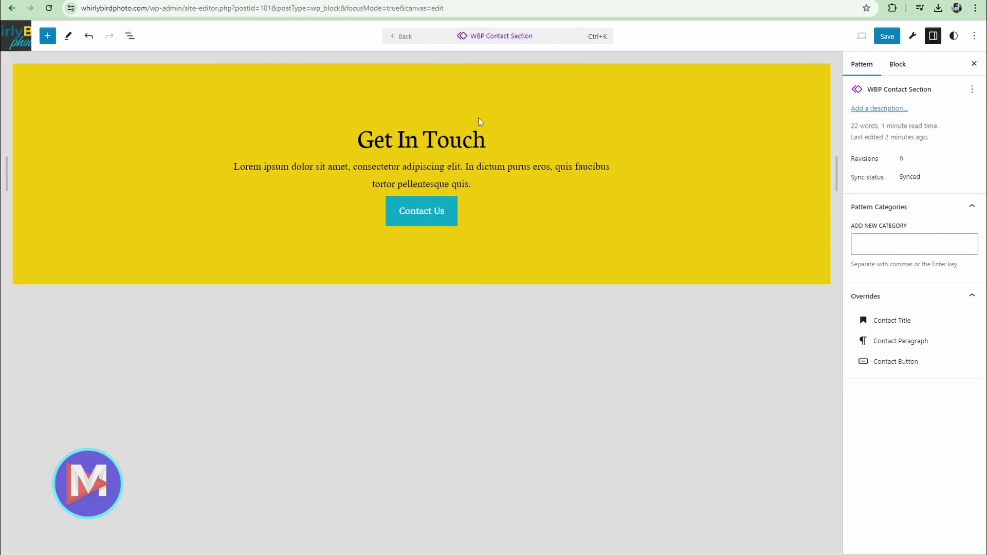
# Disable overrides for the pattern's Get In Touch heading
pyautogui.click(481, 138)
pyautogui.click(921, 325)
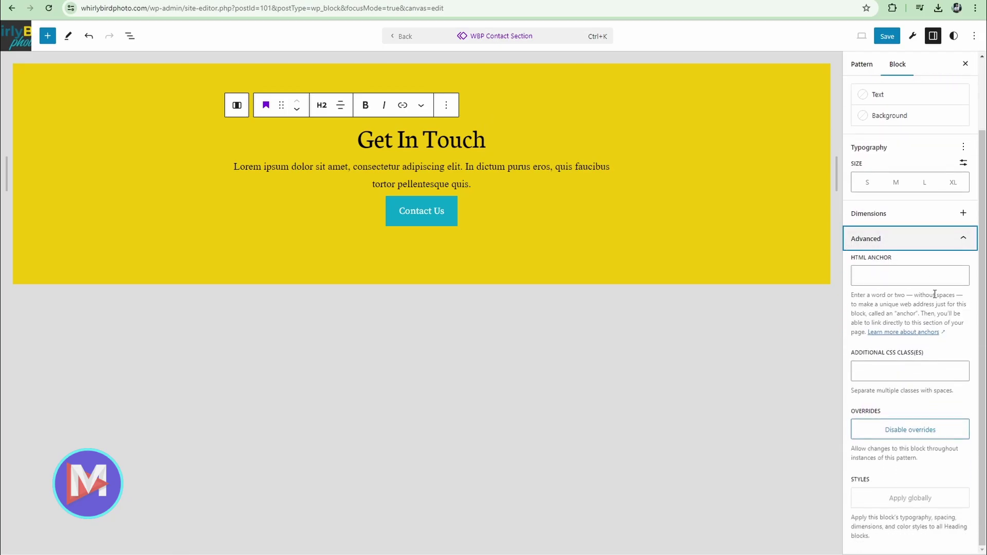
pyautogui.click(935, 294)
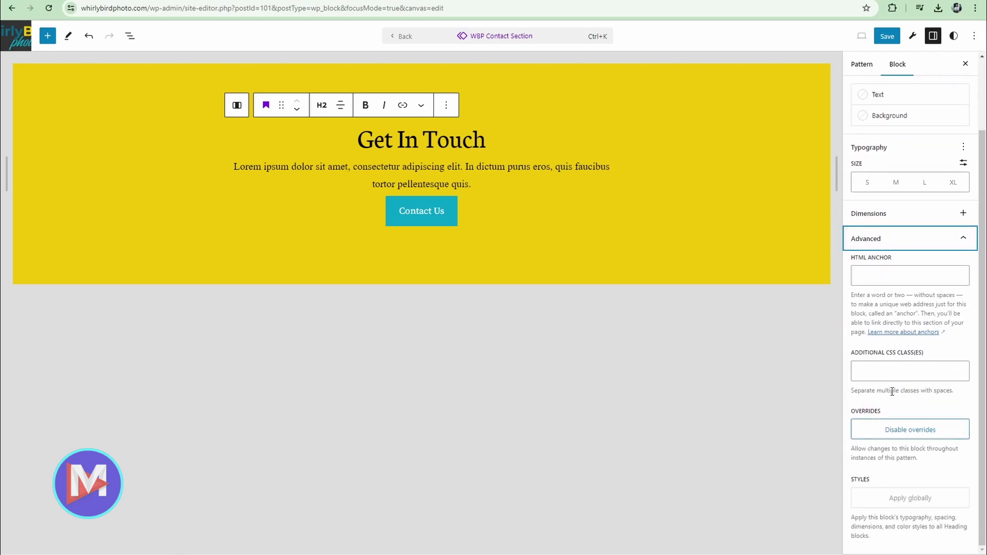
pyautogui.click(906, 432)
pyautogui.click(559, 326)
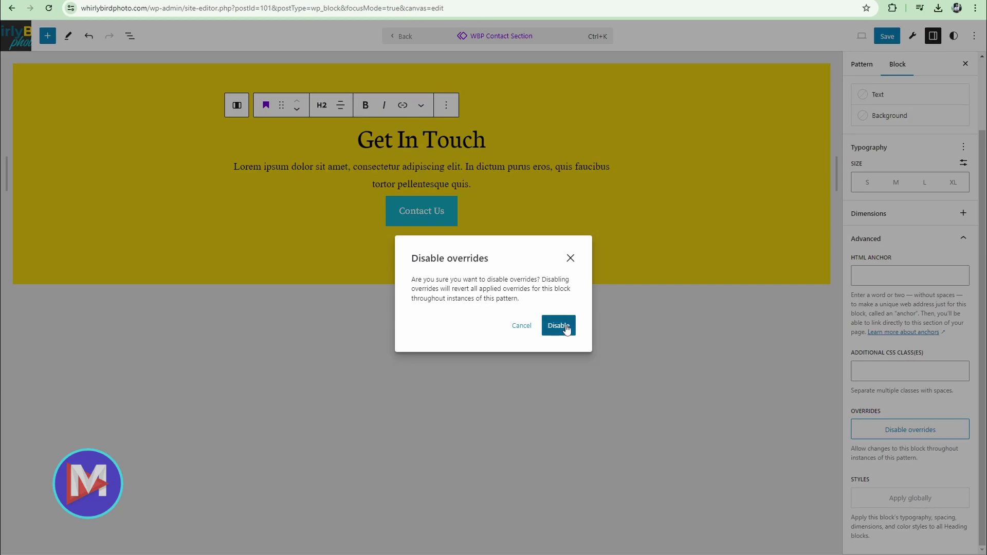
# Disable overrides for the pattern's Lorem ipsum paragraph
pyautogui.click(449, 180)
pyautogui.scroll(-2, 908, 354)
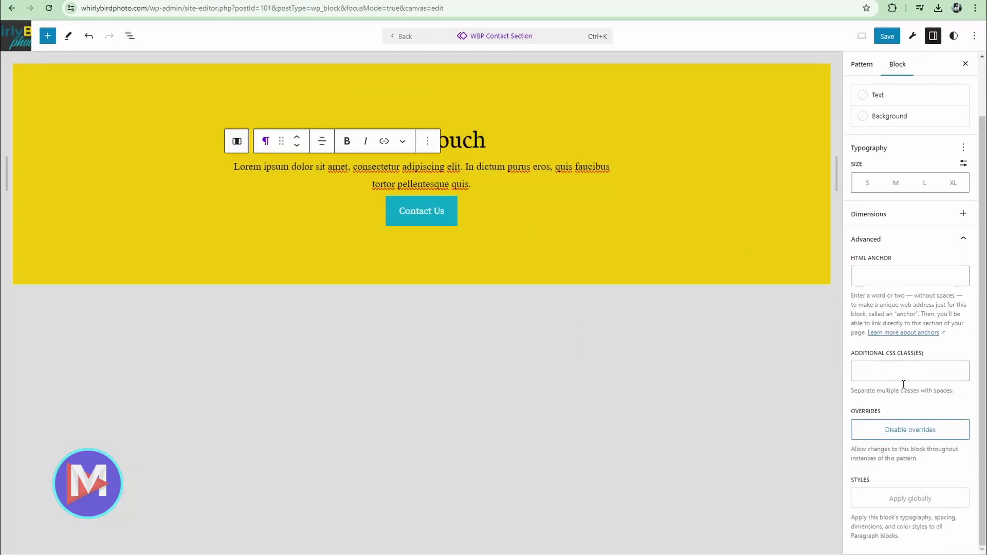
pyautogui.click(906, 430)
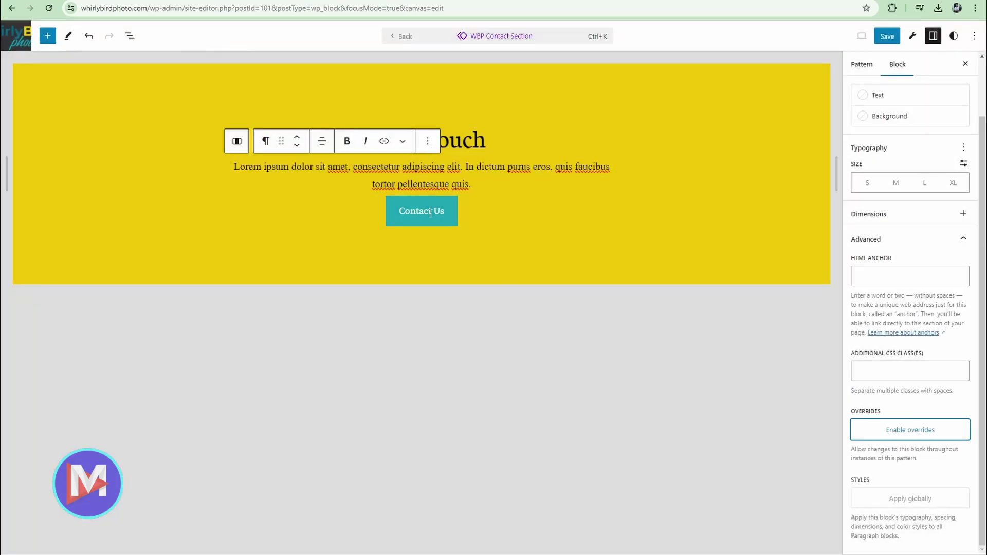
# Disable overrides for the pattern's Contact Us button
pyautogui.click(431, 213)
pyautogui.click(925, 209)
pyautogui.scroll(-2, 899, 378)
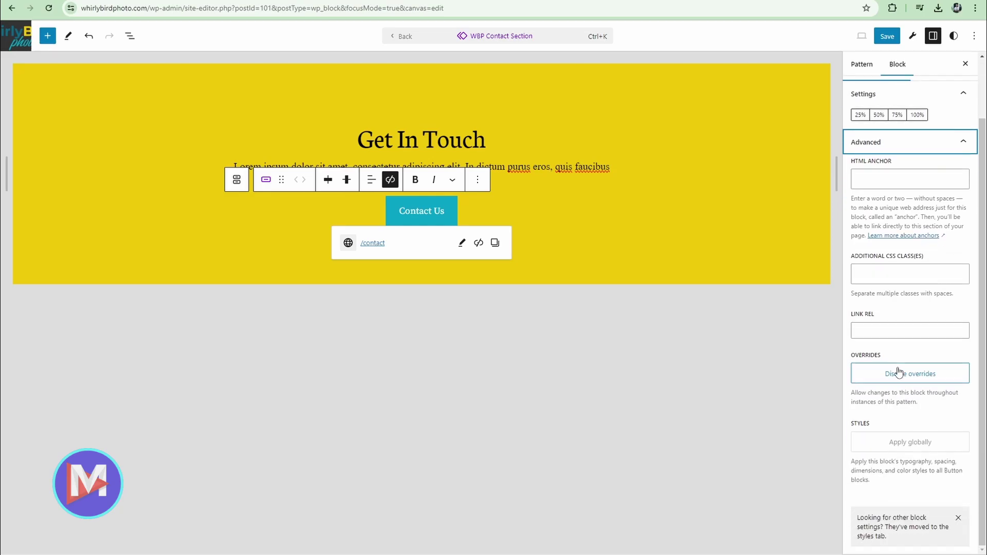
pyautogui.click(899, 372)
pyautogui.click(558, 324)
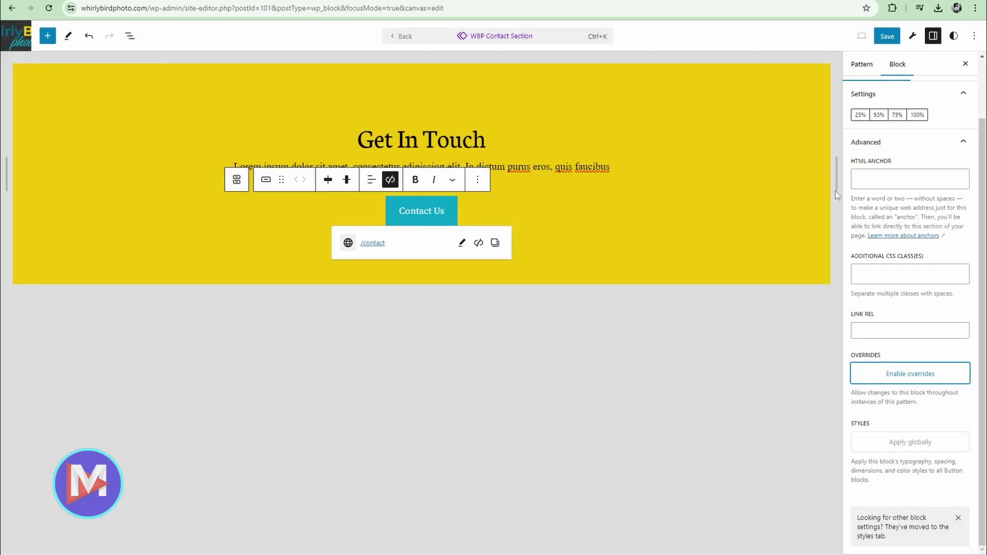
# Save the WBP Contact Section pattern and return to the About page
pyautogui.click(887, 36)
pyautogui.click(884, 35)
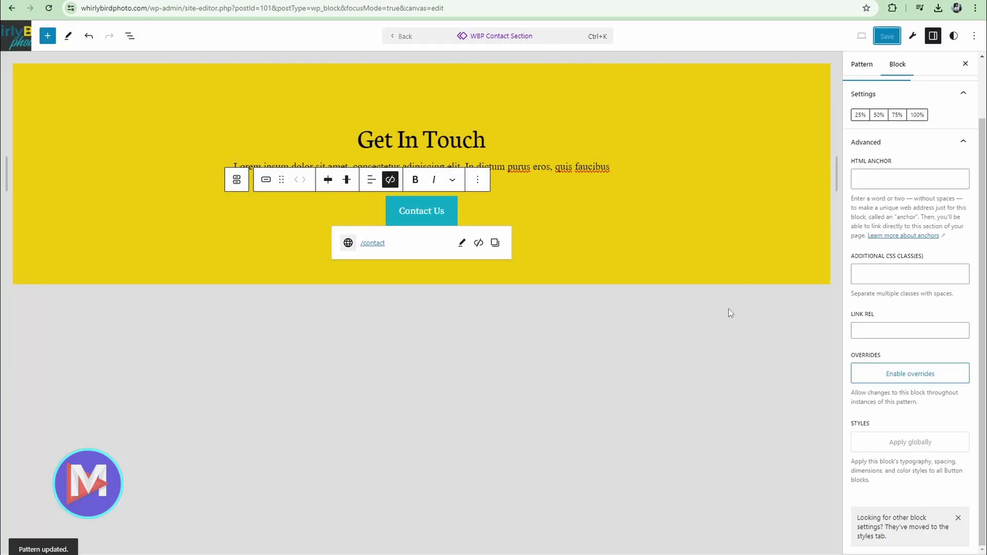
pyautogui.click(403, 36)
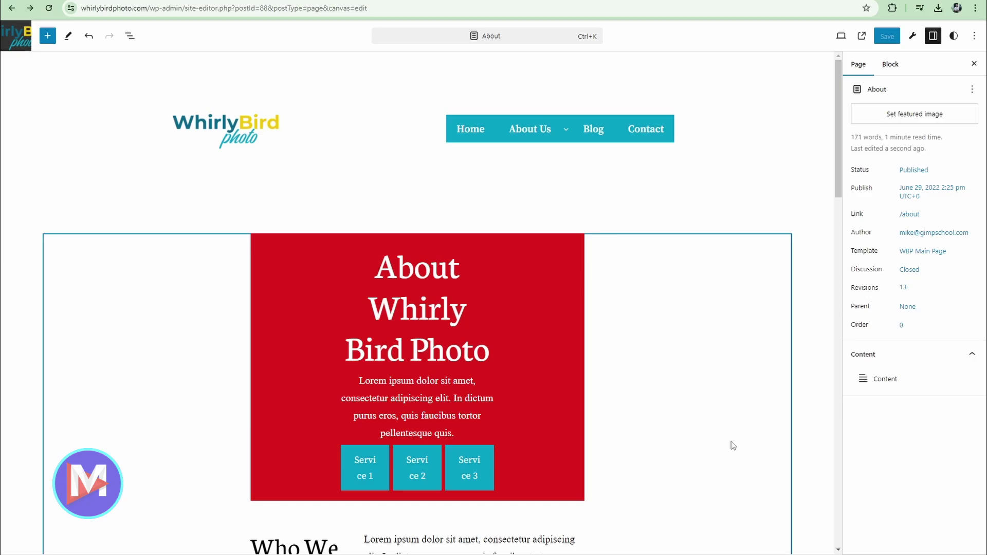
# Leave the site editor for the dashboard, open the Home page for editing from the page list, and review its Status and Discussion settings
pyautogui.click(13, 36)
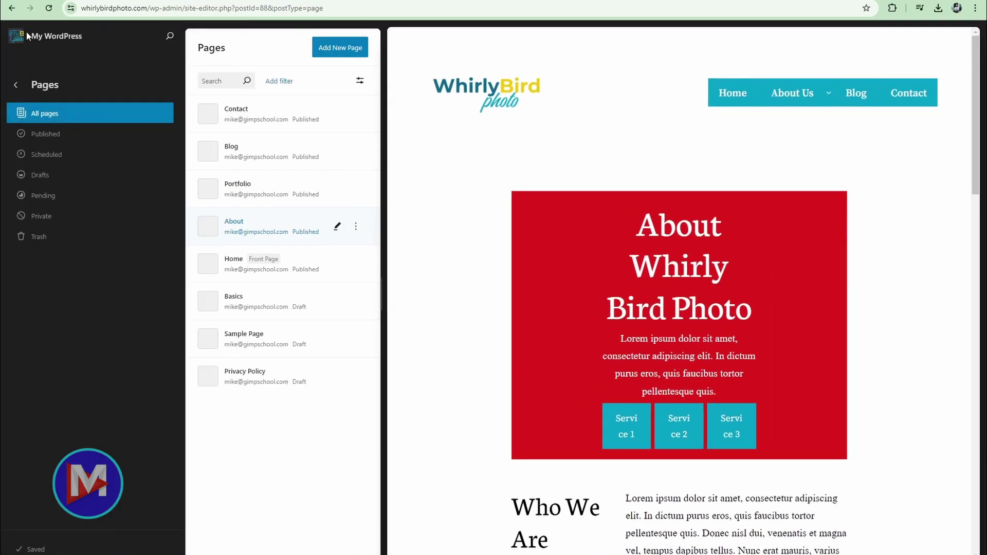
pyautogui.click(17, 38)
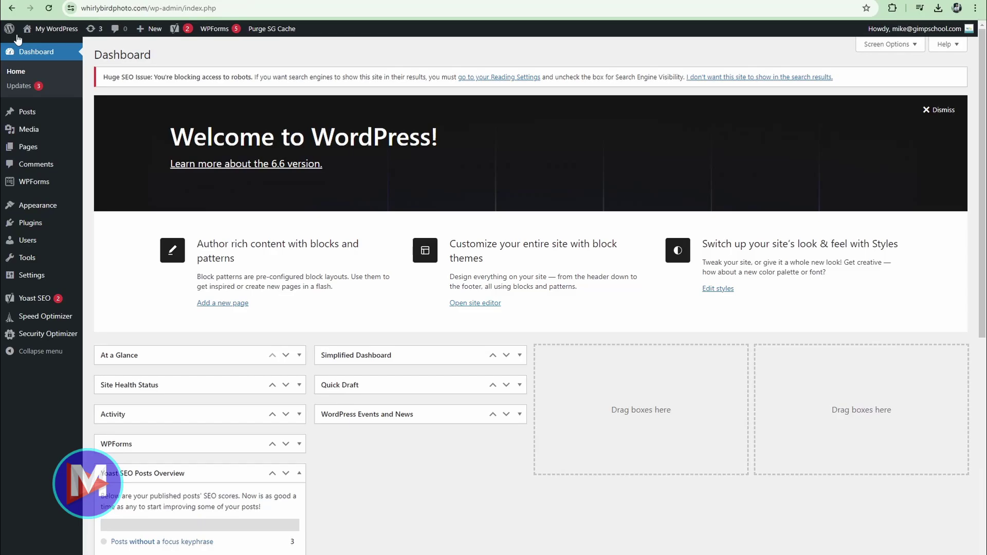
pyautogui.click(43, 149)
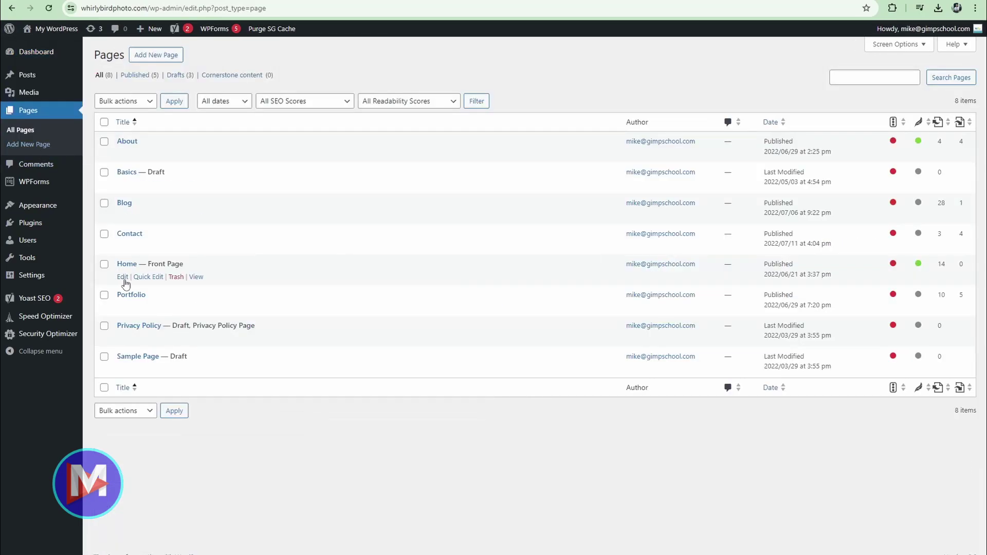
pyautogui.click(122, 277)
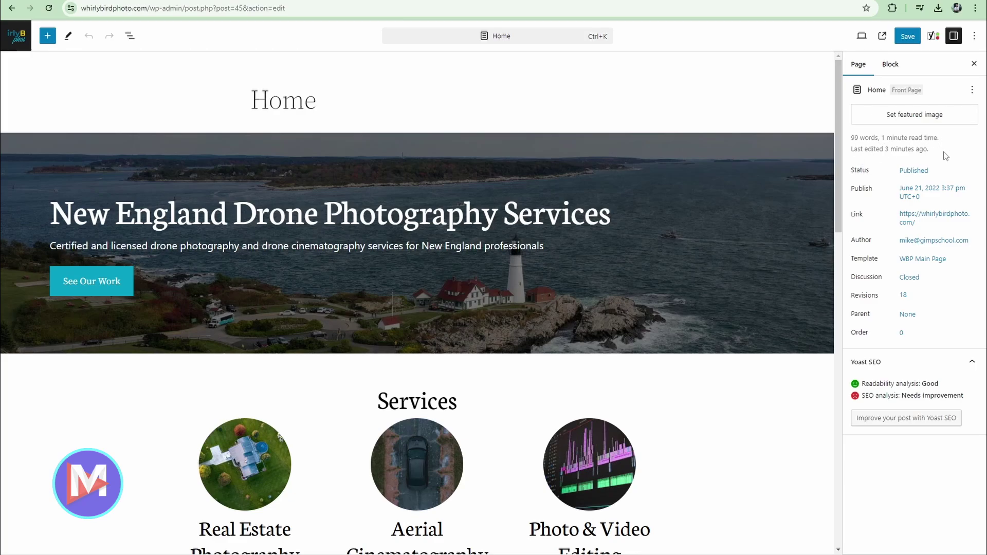
pyautogui.moveTo(853, 169); pyautogui.dragTo(869, 172)
pyautogui.moveTo(853, 277); pyautogui.dragTo(883, 279)
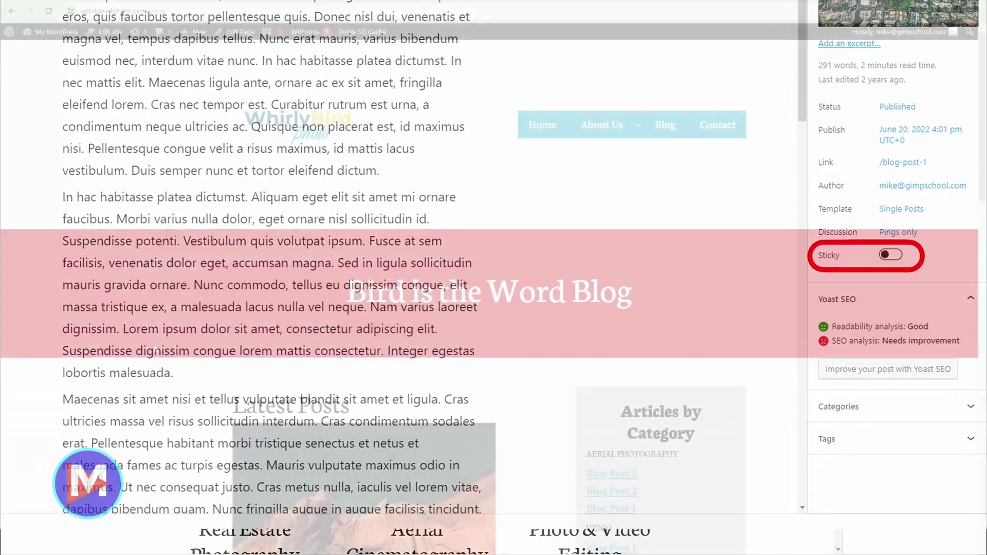
# Look through the order of the latest posts on the live Blog page
pyautogui.scroll(-5, 157, 372)
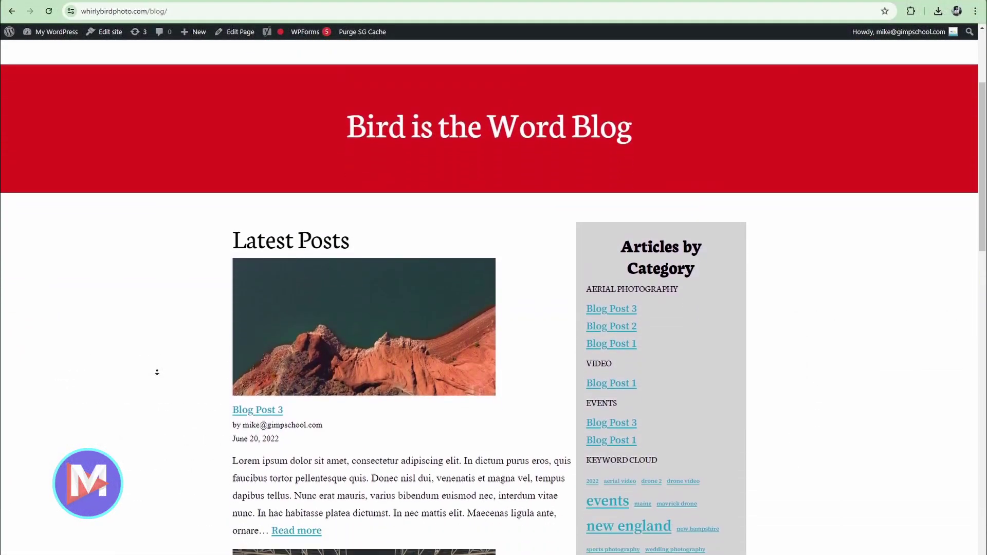
pyautogui.scroll(-5, 157, 372)
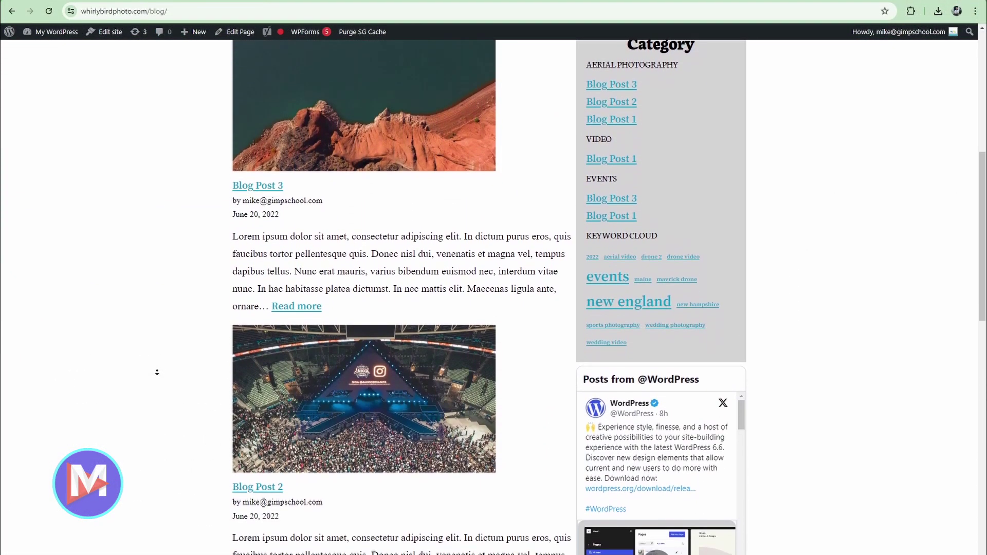
pyautogui.scroll(-5, 156, 372)
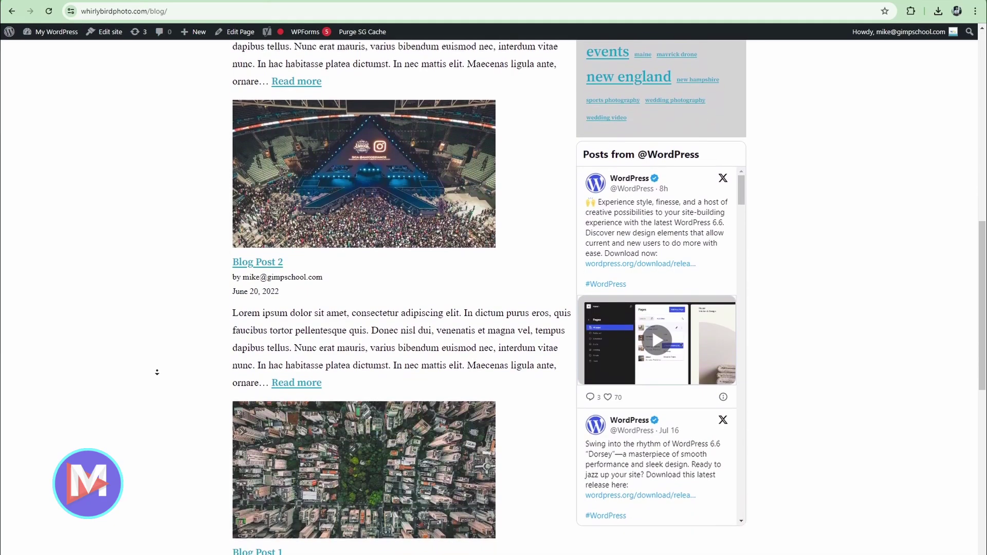
pyautogui.scroll(-4, 157, 372)
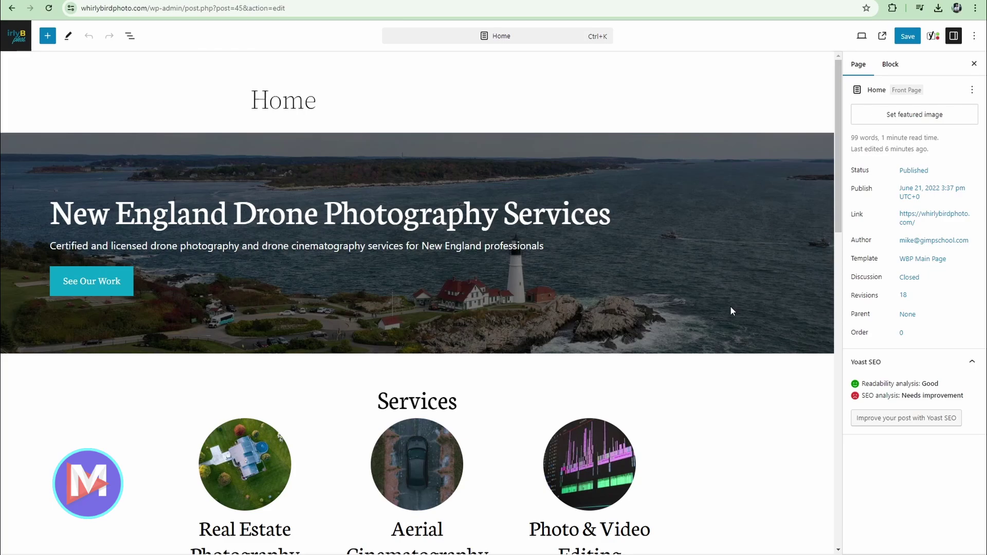
# Show the page's block structure and expand the Services group down to the contents of the first column's group
pyautogui.scroll(-5, 732, 311)
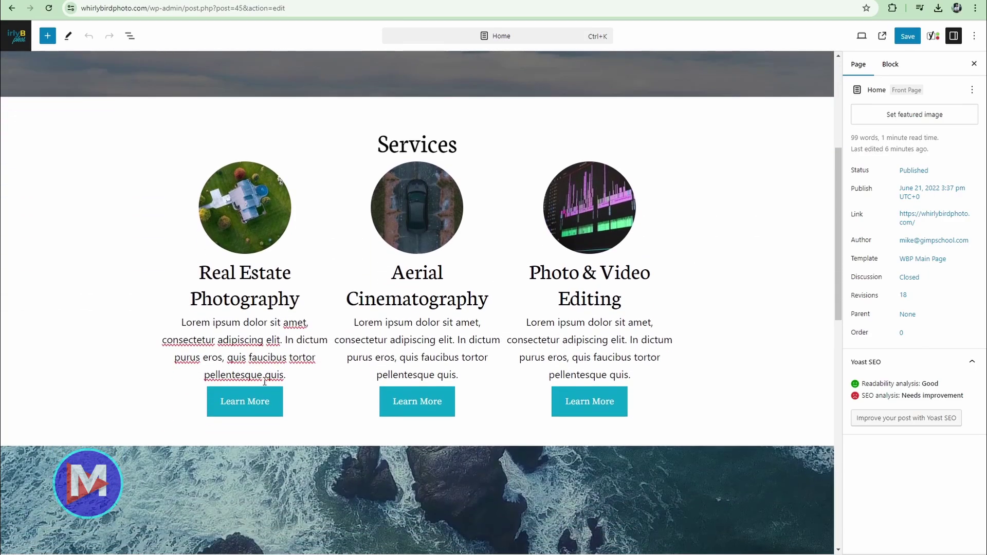
pyautogui.scroll(1, 734, 375)
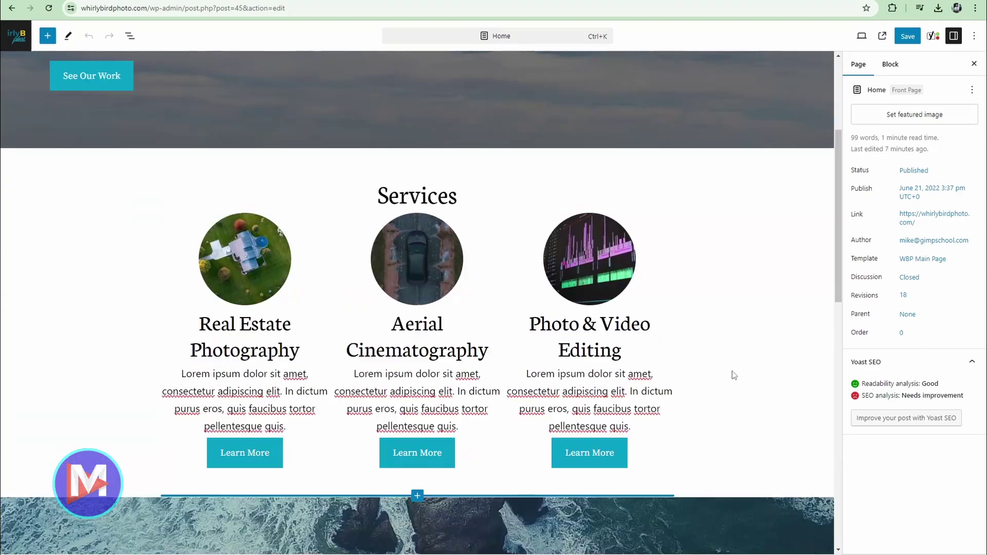
pyautogui.click(130, 35)
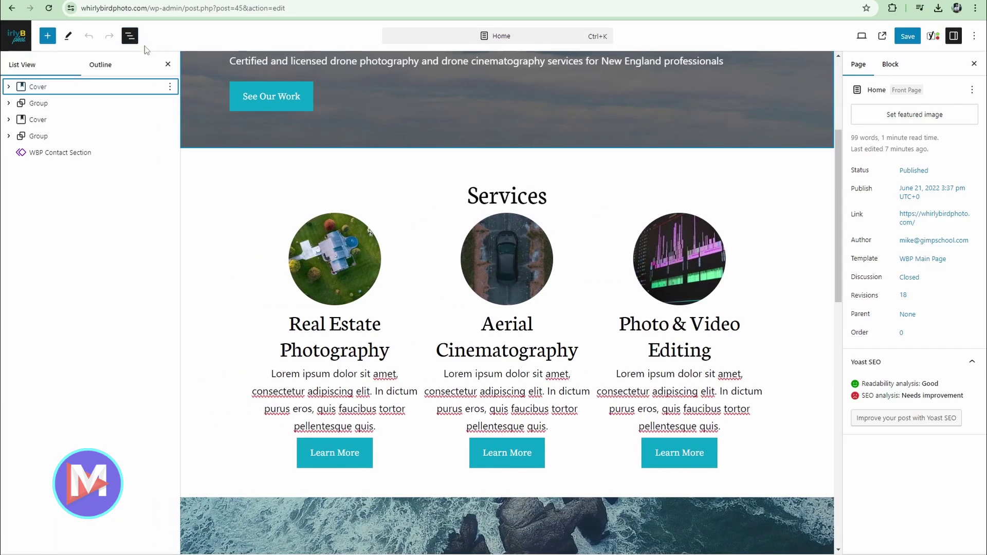
pyautogui.click(9, 104)
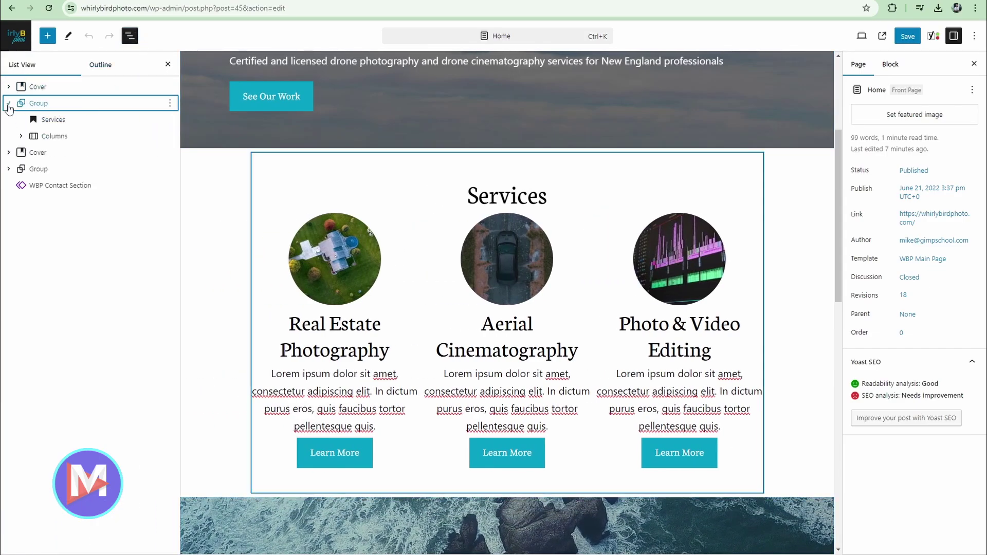
pyautogui.click(20, 135)
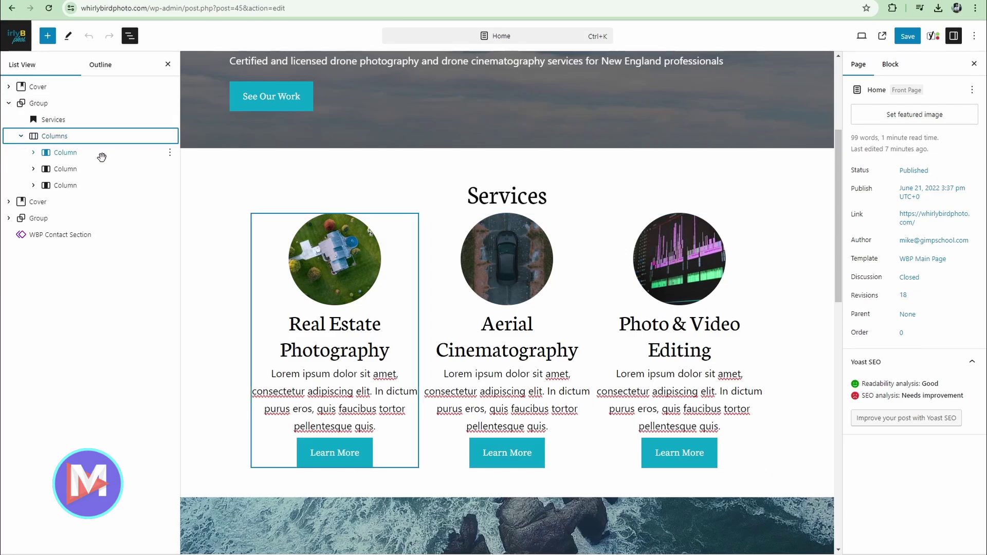
pyautogui.click(33, 152)
pyautogui.click(46, 169)
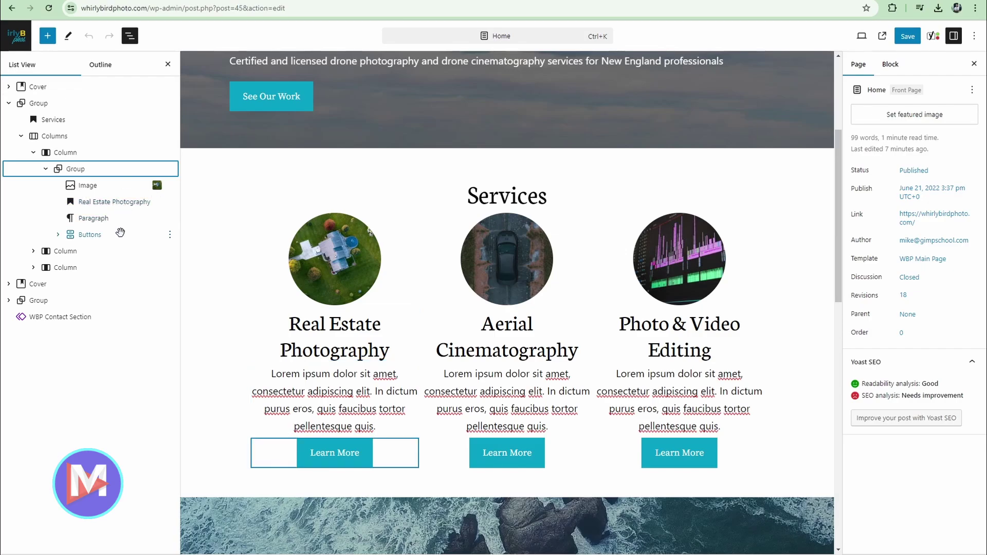
# Try grouping the Real Estate Photography heading, paragraph and buttons, undo the grouping, and close the block structure view
pyautogui.click(88, 204)
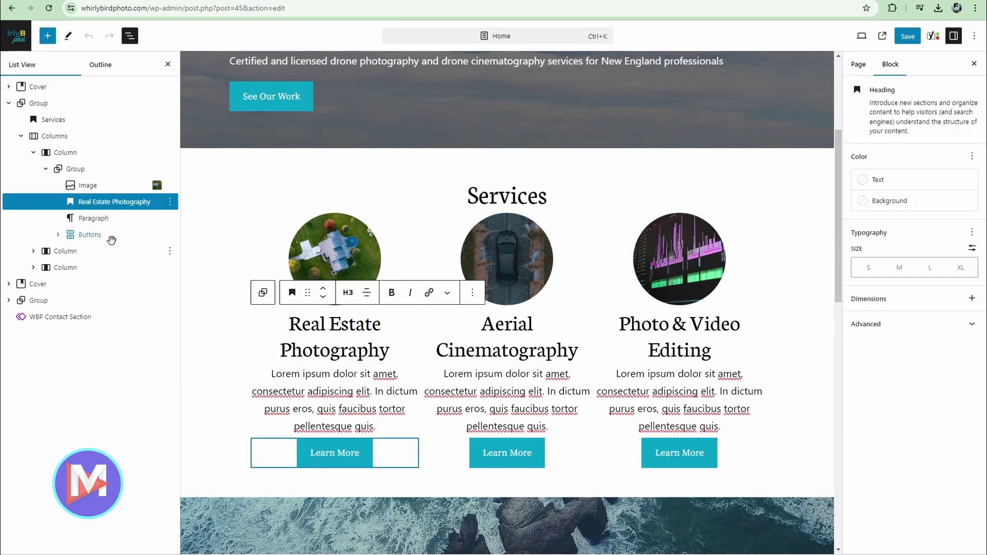
pyautogui.keyDown('shift'); pyautogui.click(93, 235); pyautogui.keyUp('shift')
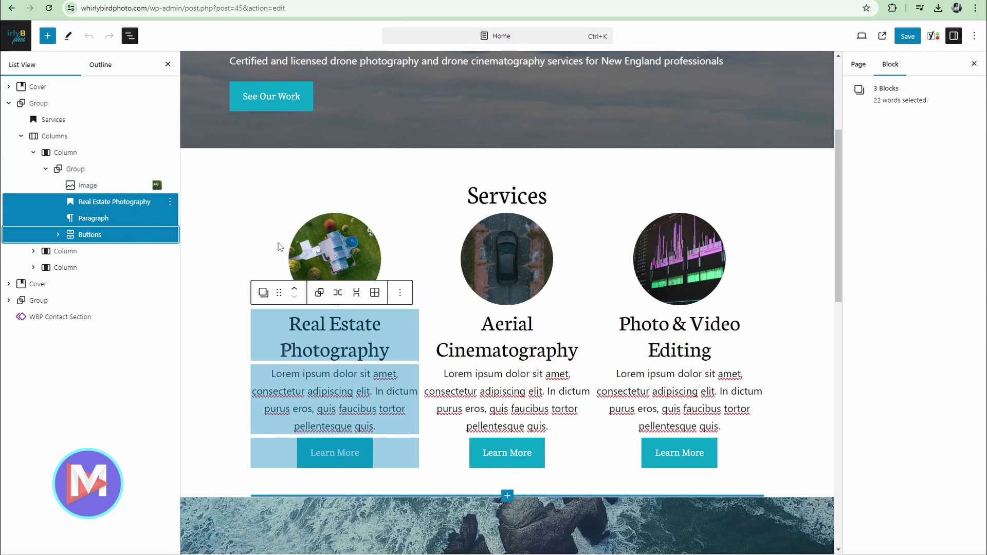
pyautogui.hotkey('ctrl', 'g')
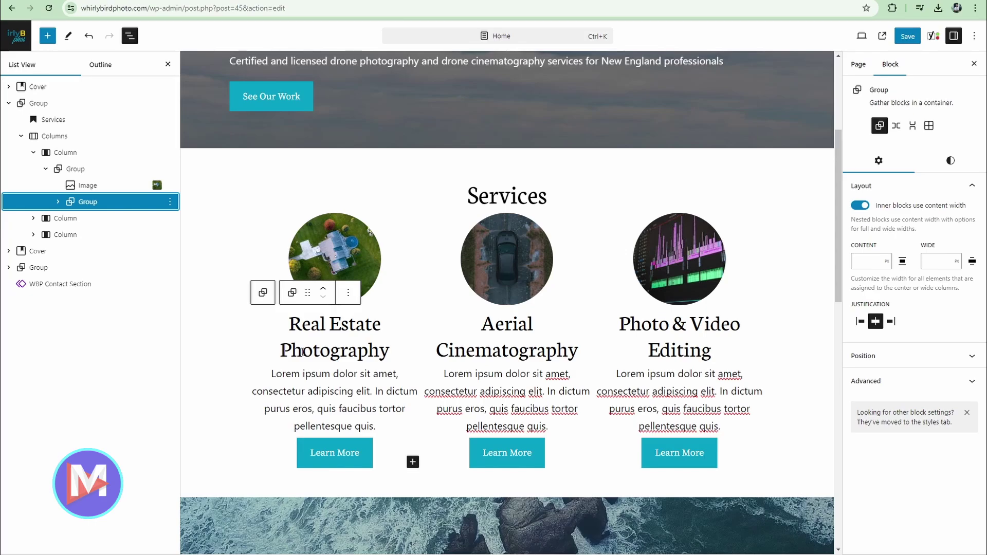
pyautogui.hotkey('ctrl', 'z')
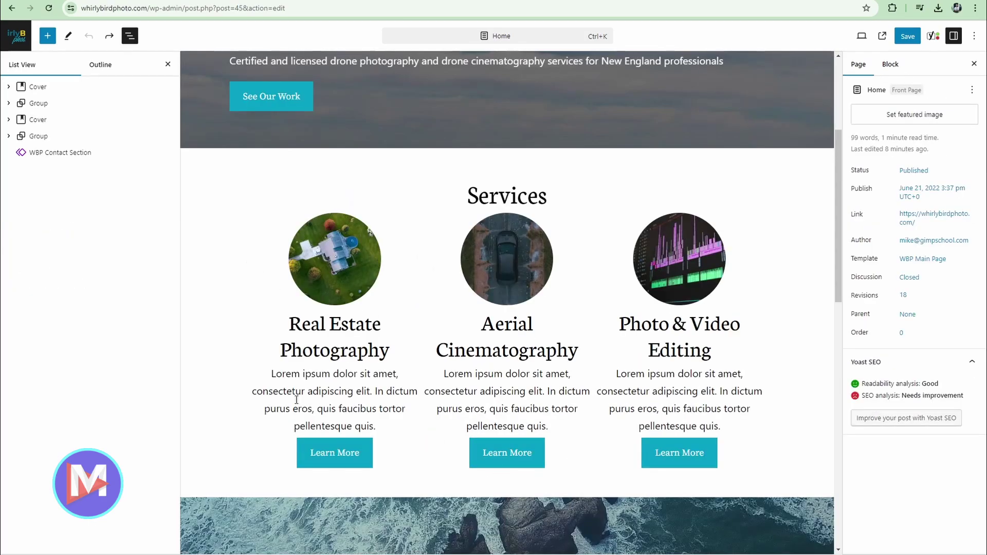
pyautogui.click(168, 65)
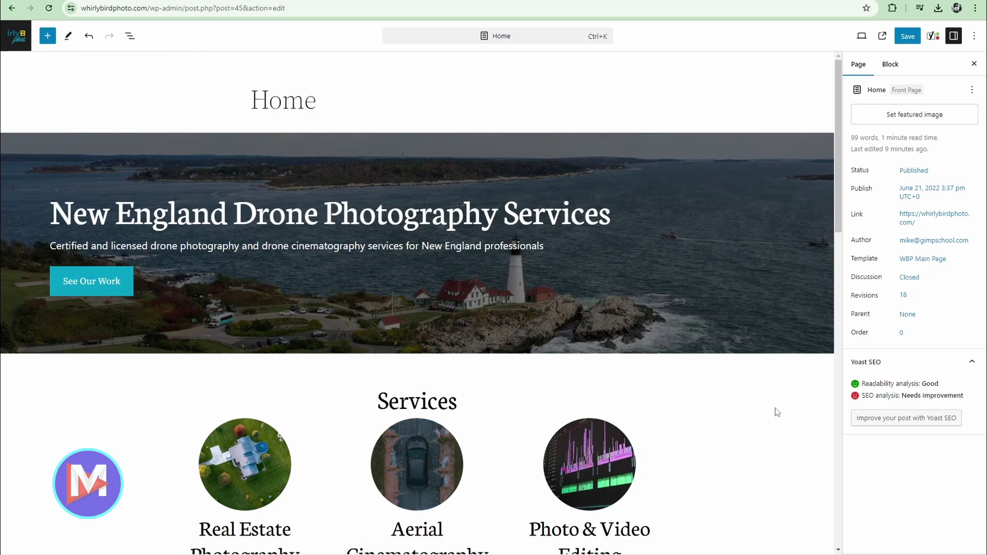
# Insert a Grid block directly after the outer group that holds the whole Services section
pyautogui.scroll(-3, 776, 413)
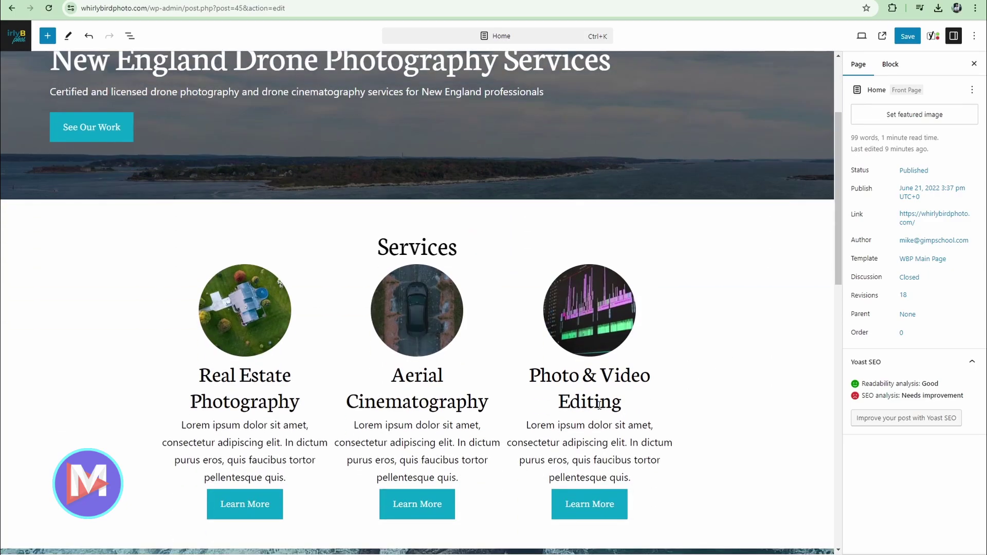
pyautogui.scroll(-1, 193, 288)
pyautogui.click(181, 237)
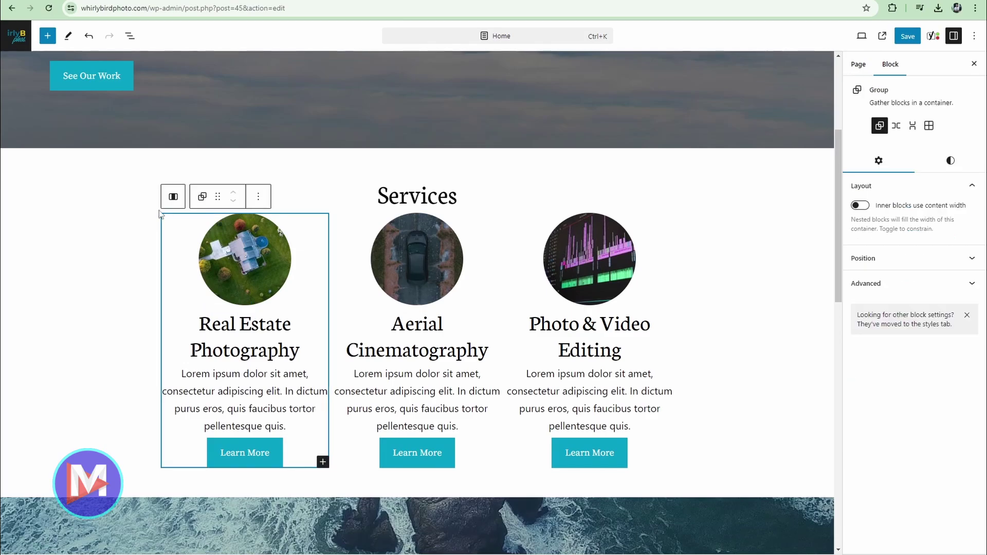
pyautogui.click(174, 198)
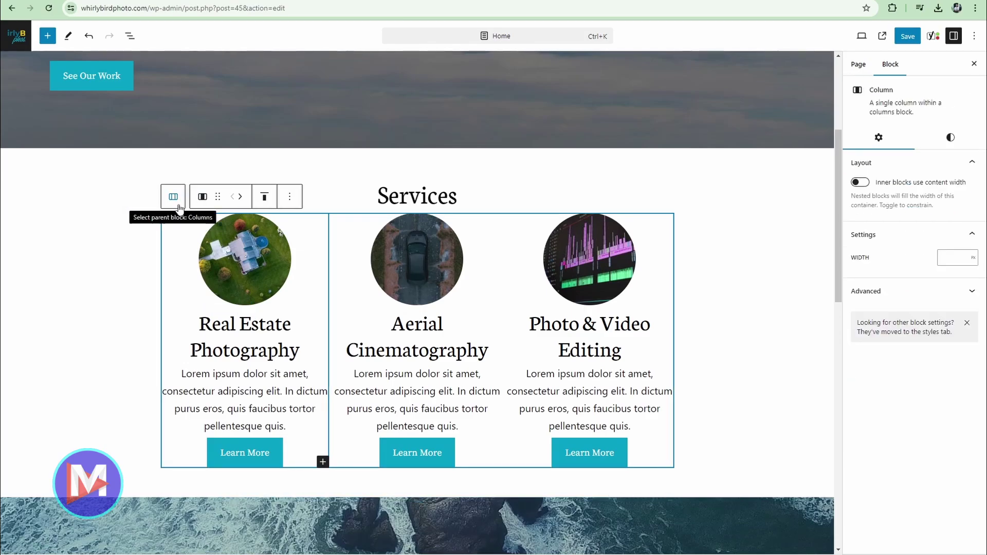
pyautogui.click(174, 198)
pyautogui.click(174, 197)
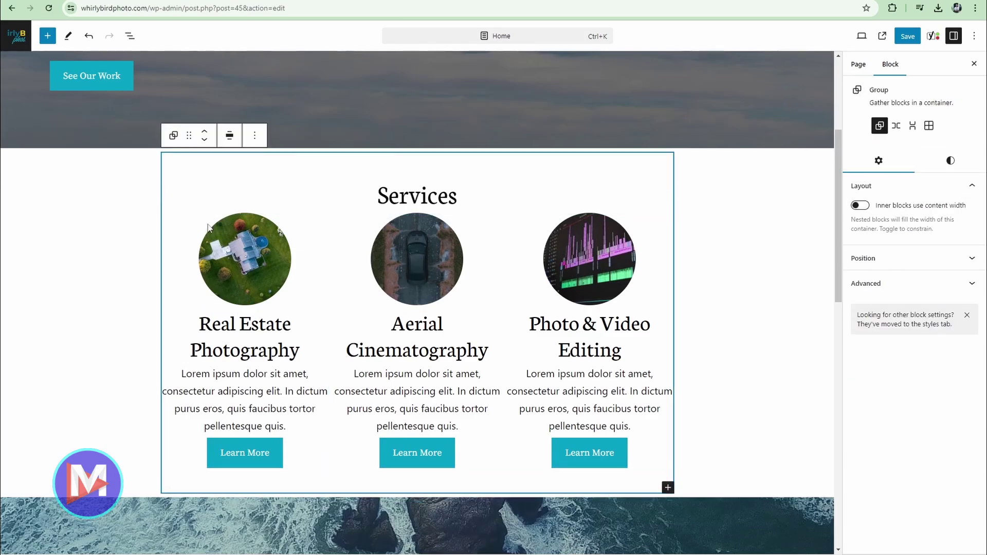
pyautogui.click(254, 135)
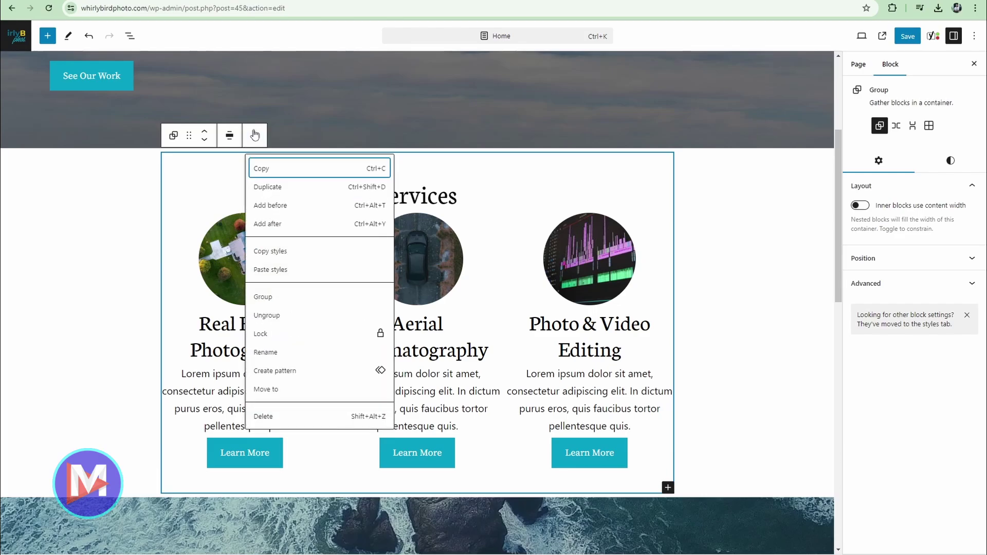
pyautogui.click(268, 225)
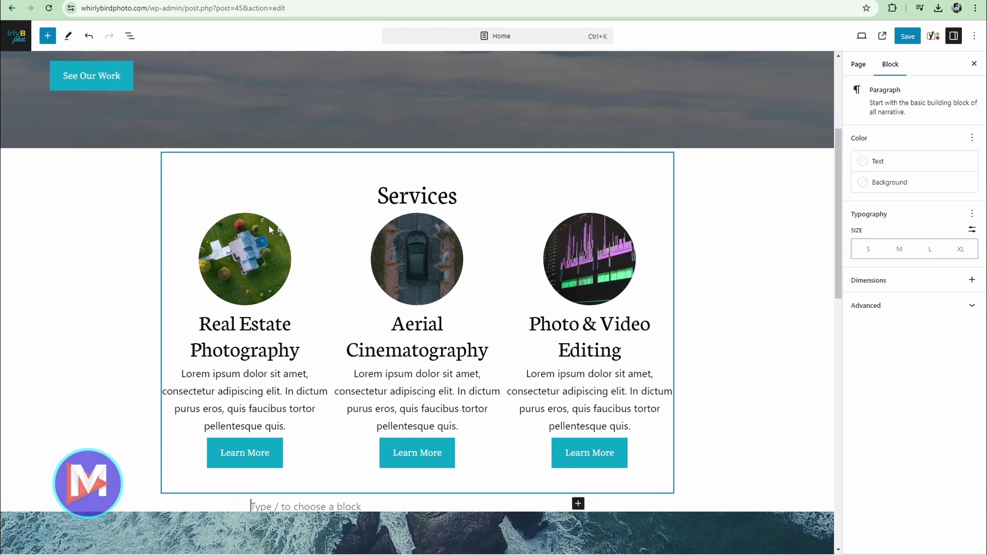
pyautogui.write('/grid')
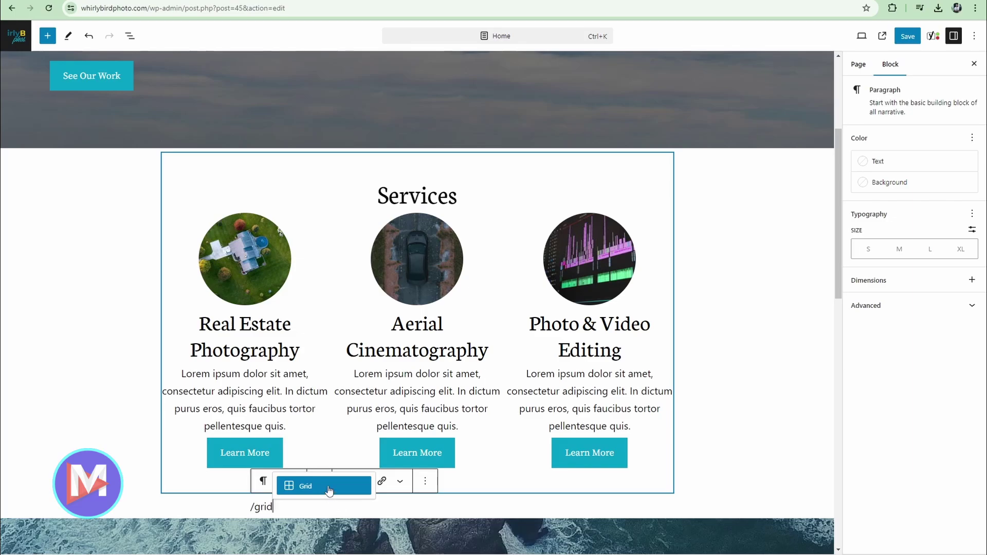
pyautogui.click(329, 488)
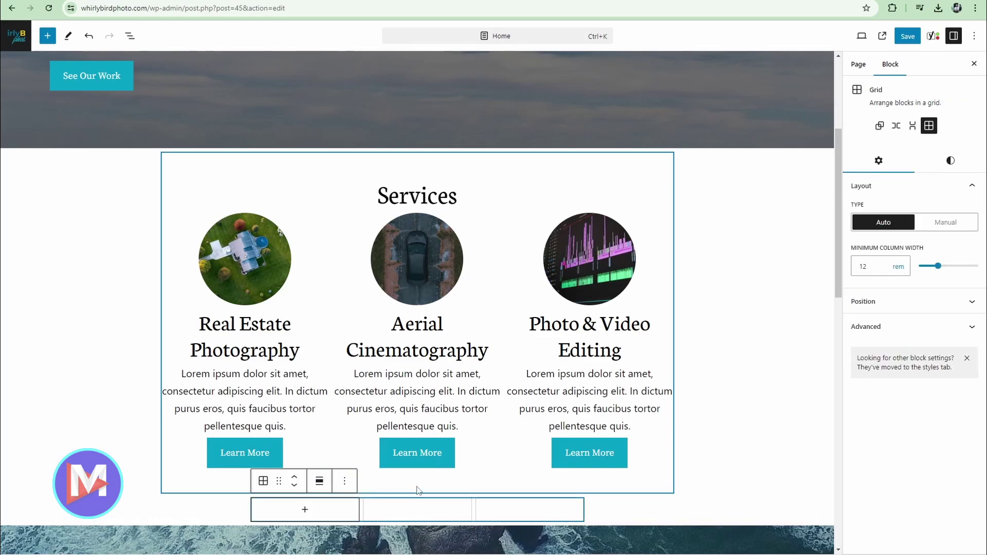
# Set the new grid's alignment to Full width
pyautogui.scroll(-1, 360, 486)
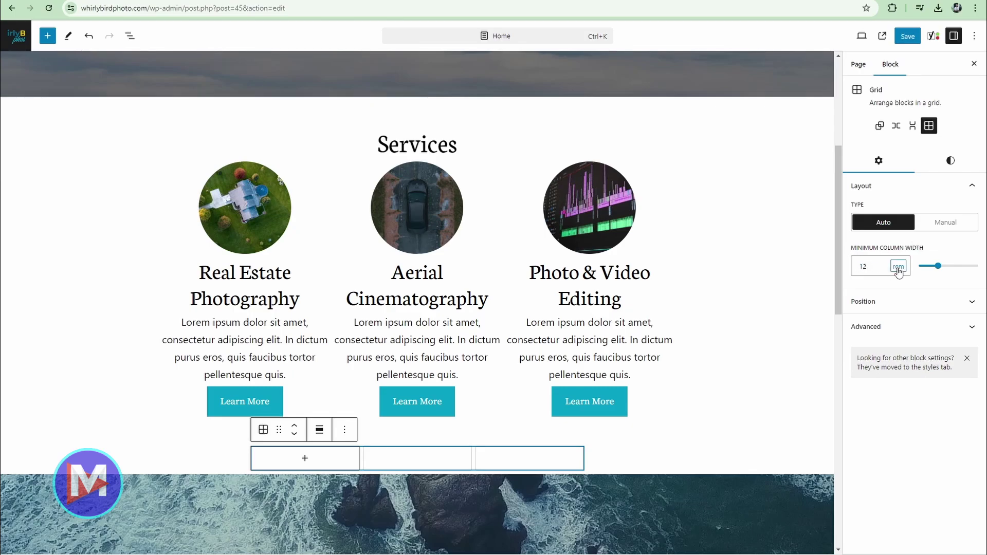
pyautogui.click(320, 435)
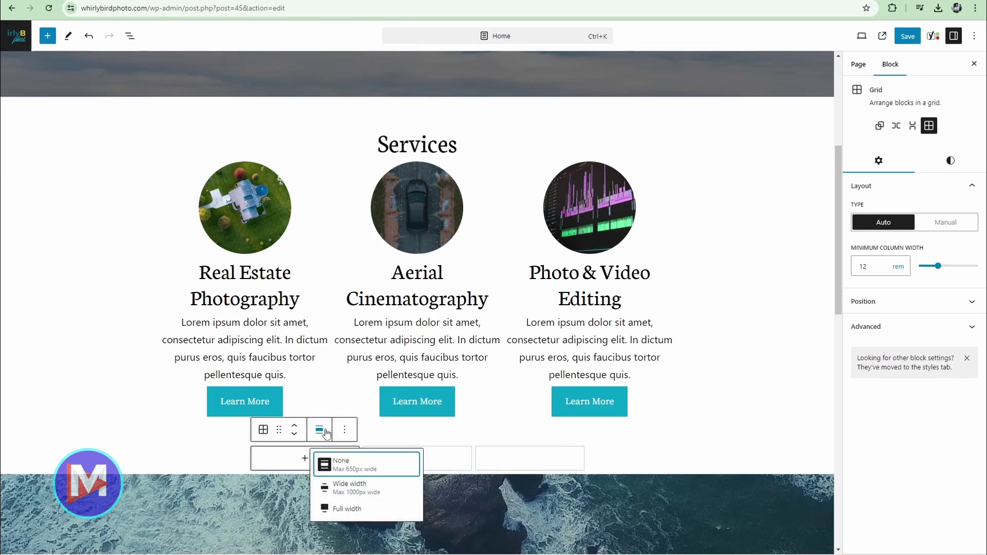
pyautogui.click(361, 509)
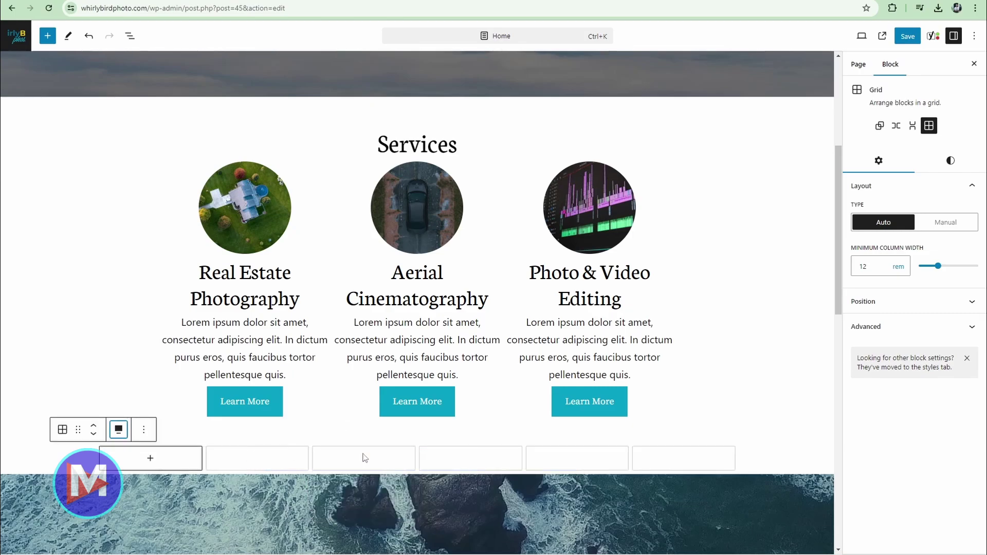
pyautogui.scroll(-1, 666, 423)
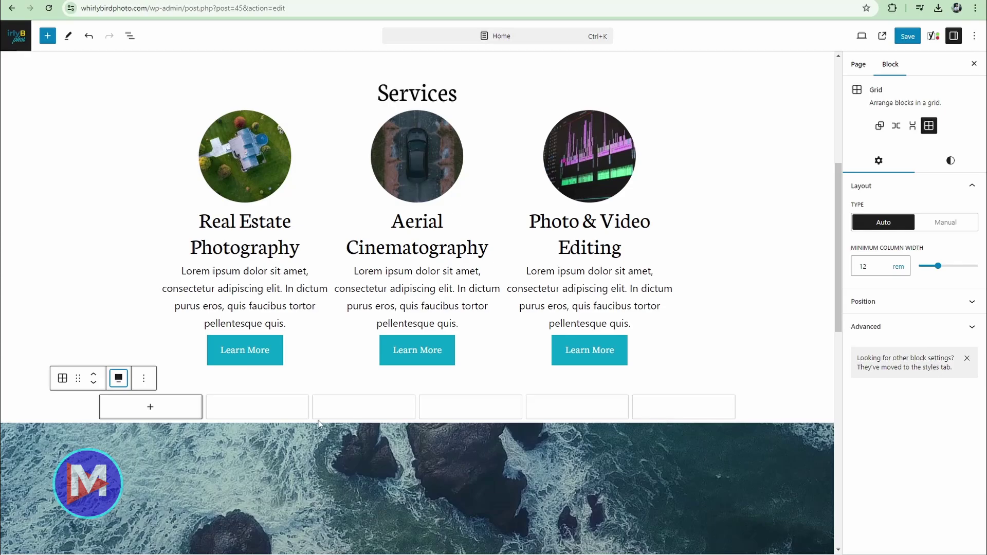
# Duplicate the Real Estate Photography group in the Services columns and move the copy into the grid's first cell
pyautogui.click(264, 136)
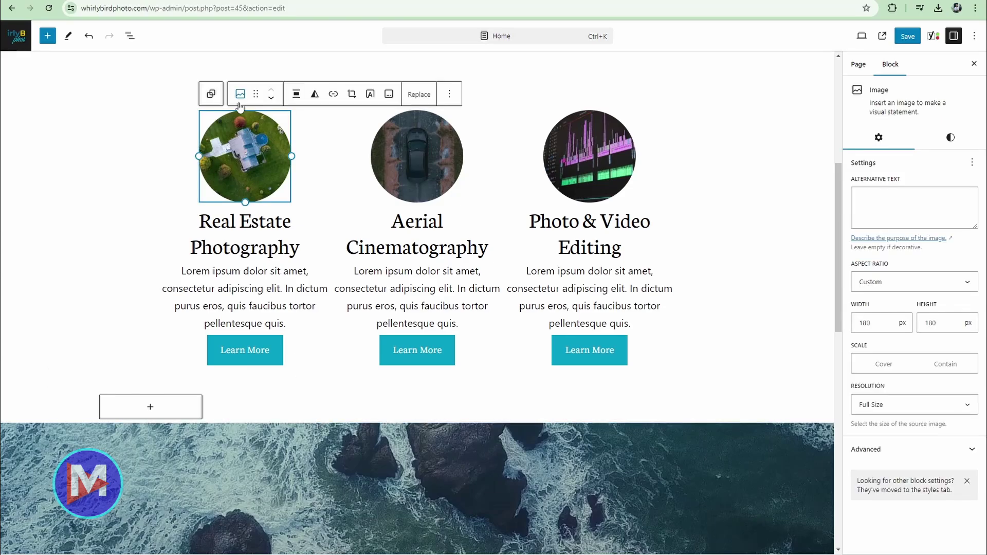
pyautogui.click(216, 95)
pyautogui.click(259, 93)
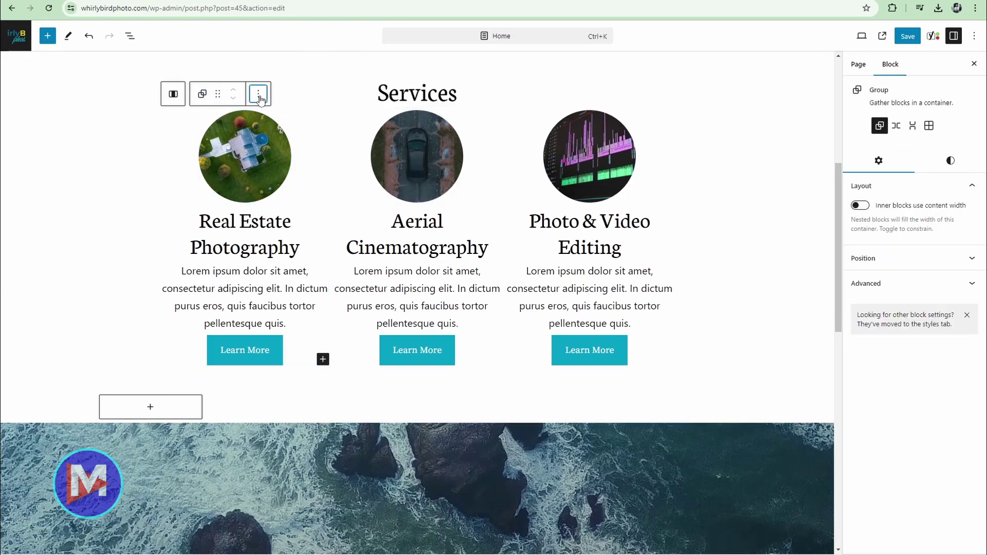
pyautogui.click(284, 146)
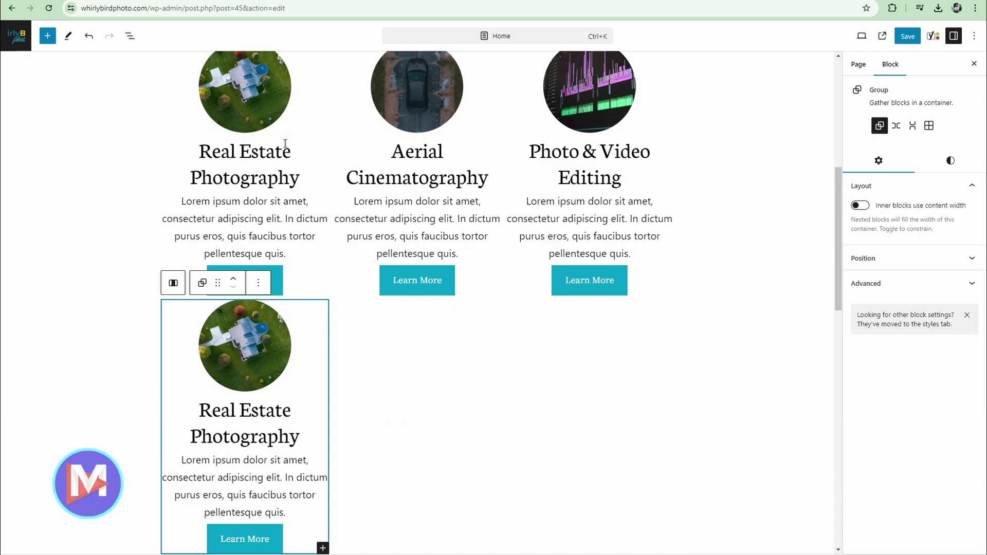
pyautogui.scroll(-4, 282, 142)
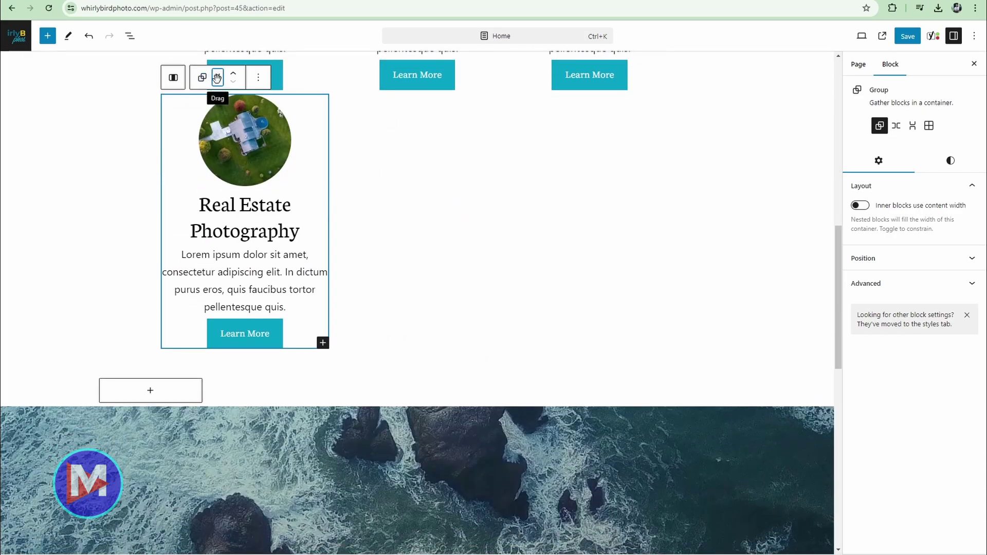
pyautogui.moveTo(216, 76); pyautogui.dragTo(157, 124)
pyautogui.scroll(2, 347, 244)
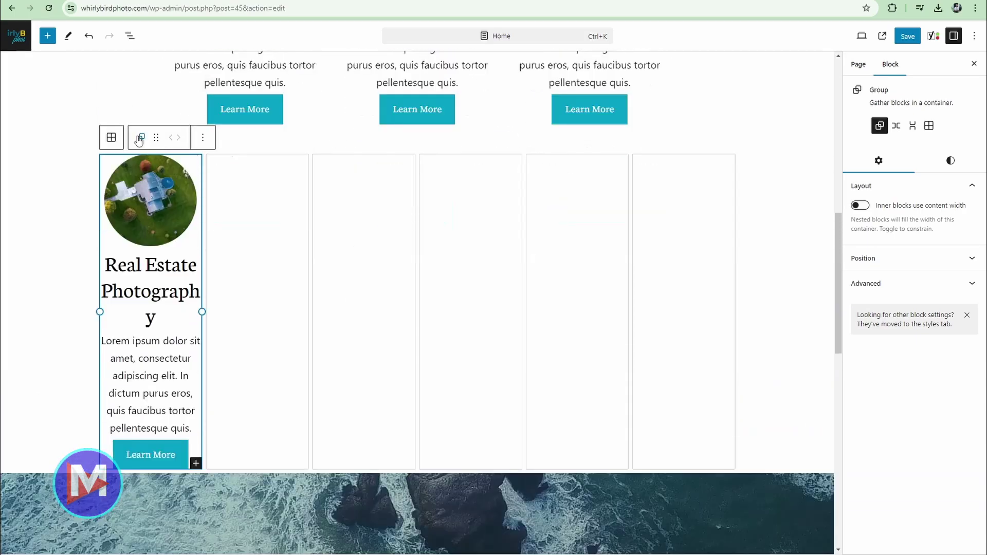
# Adjust the grid's minimum column width to 11 rem, and switch its layout type to Manual with 3 columns
pyautogui.click(109, 139)
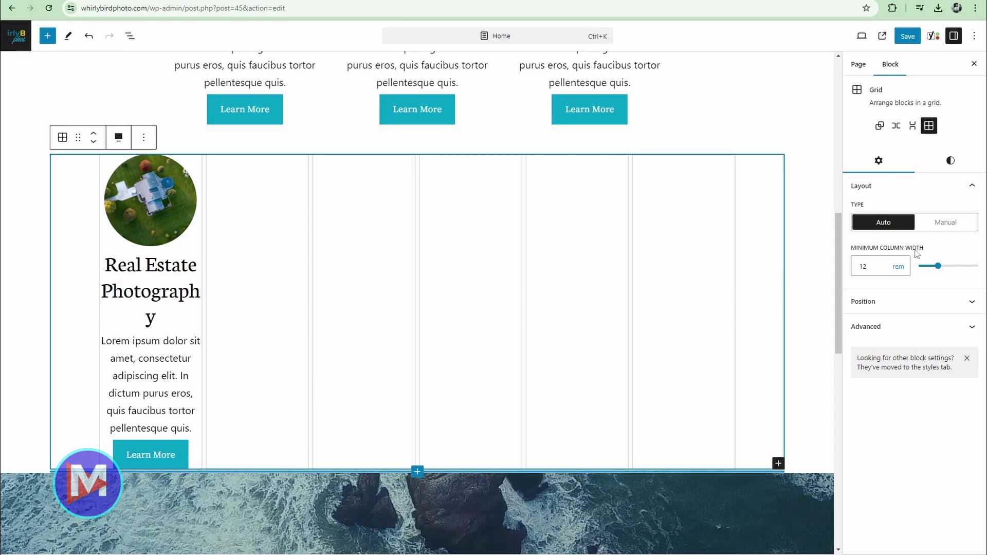
pyautogui.moveTo(937, 269)
pyautogui.mouseDown()
pyautogui.moveTo(971, 267)
pyautogui.moveTo(940, 267)
pyautogui.moveTo(929, 255)
pyautogui.moveTo(938, 255)
pyautogui.mouseUp()
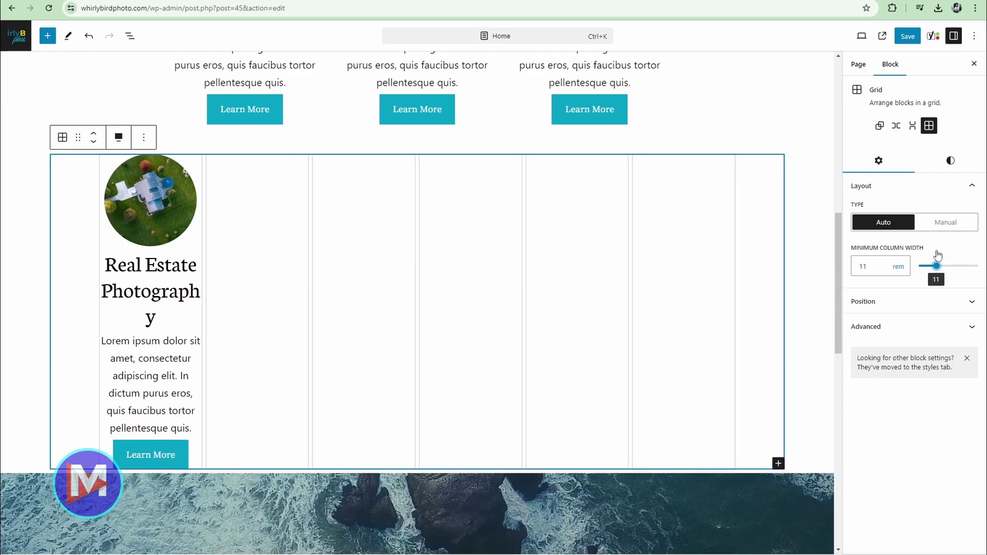
pyautogui.click(947, 226)
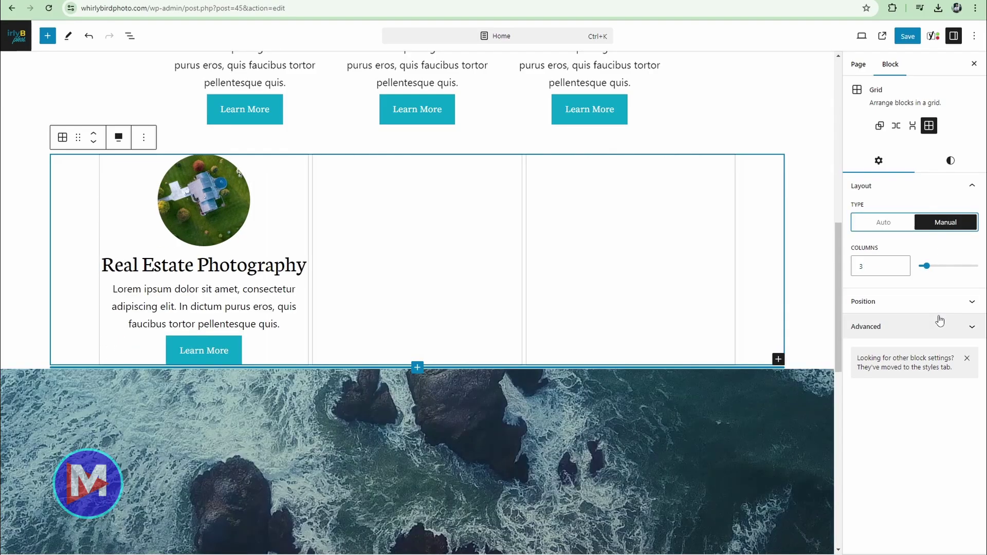
pyautogui.click(929, 268)
pyautogui.moveTo(929, 268)
pyautogui.mouseDown()
pyautogui.moveTo(960, 269)
pyautogui.moveTo(927, 268)
pyautogui.mouseUp()
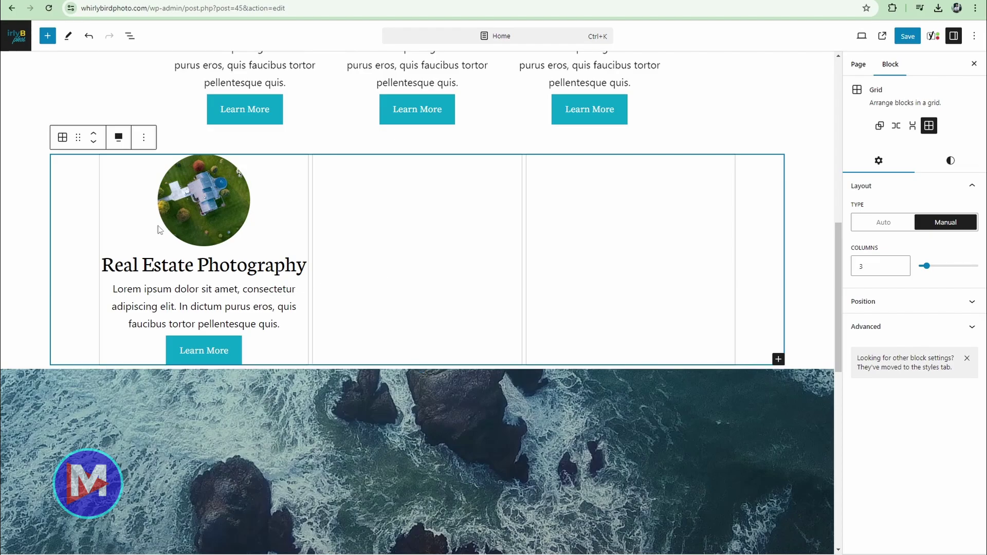
# Duplicate the Real Estate Photography group inside the grid to fill the second cell
pyautogui.click(133, 199)
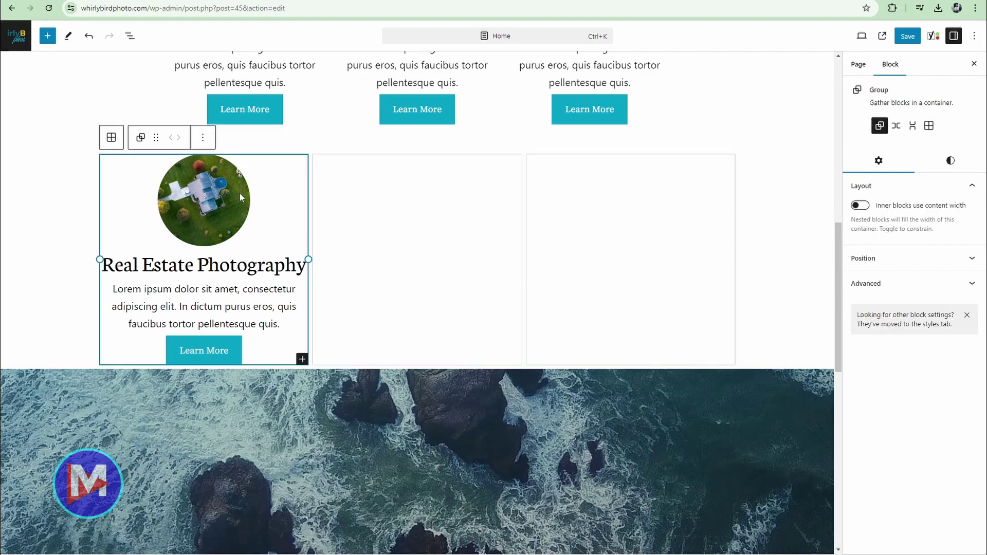
pyautogui.click(204, 138)
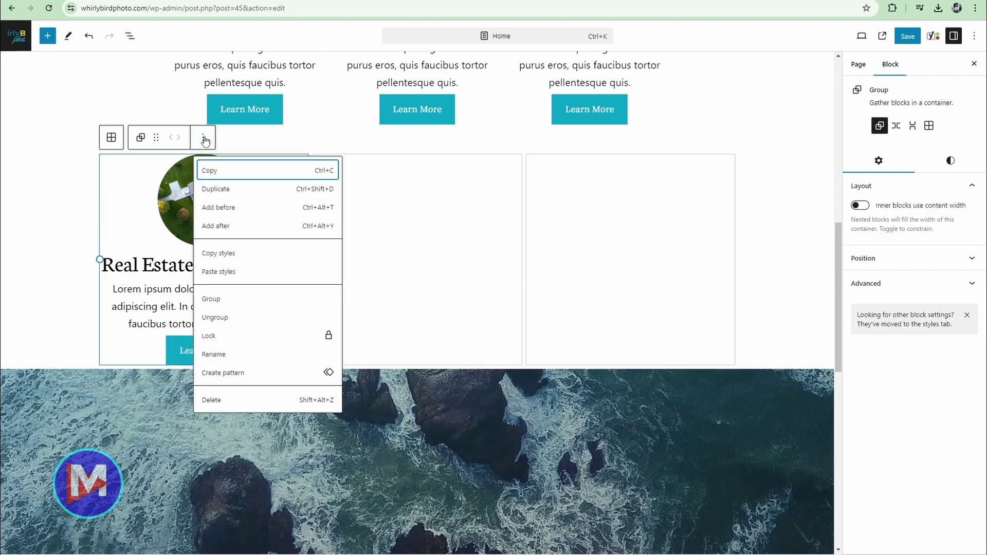
pyautogui.click(216, 190)
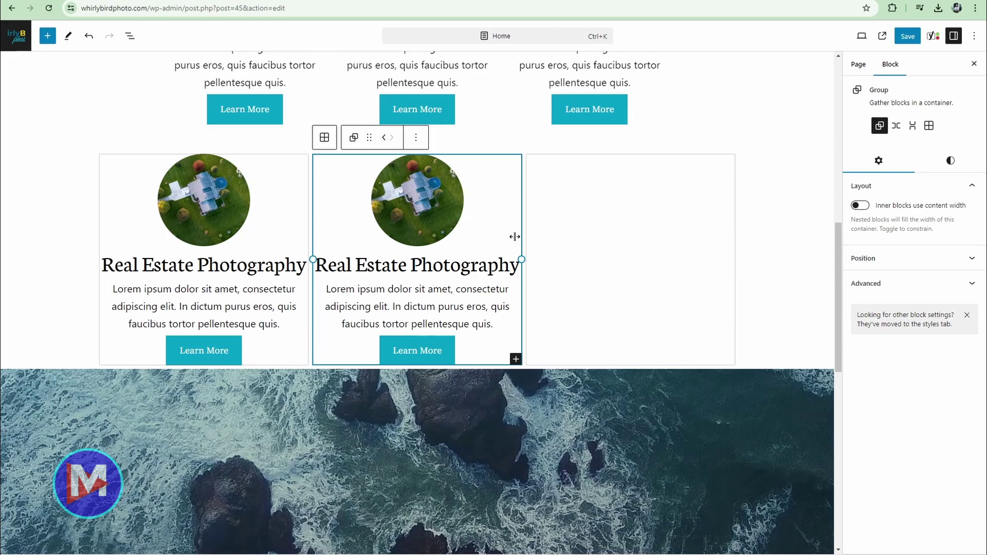
# Duplicate the Real Estate Photography group into the grid's third cell, then try 2 columns and set the grid to 4
pyautogui.click(416, 139)
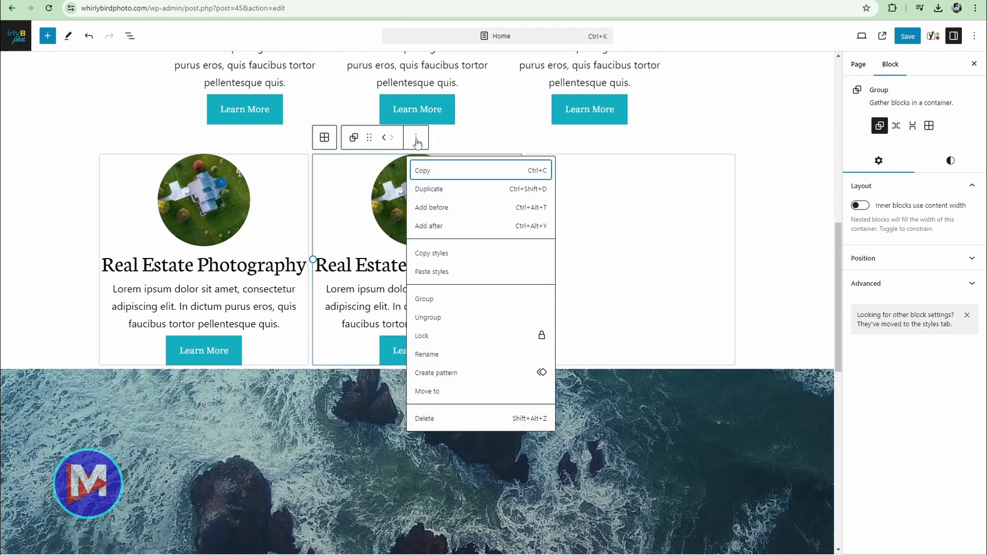
pyautogui.click(431, 189)
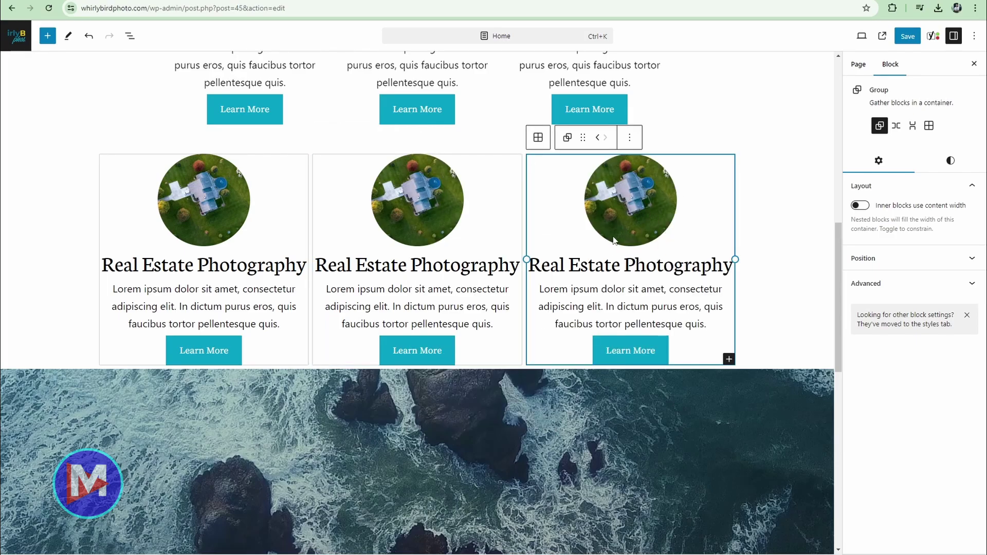
pyautogui.click(538, 137)
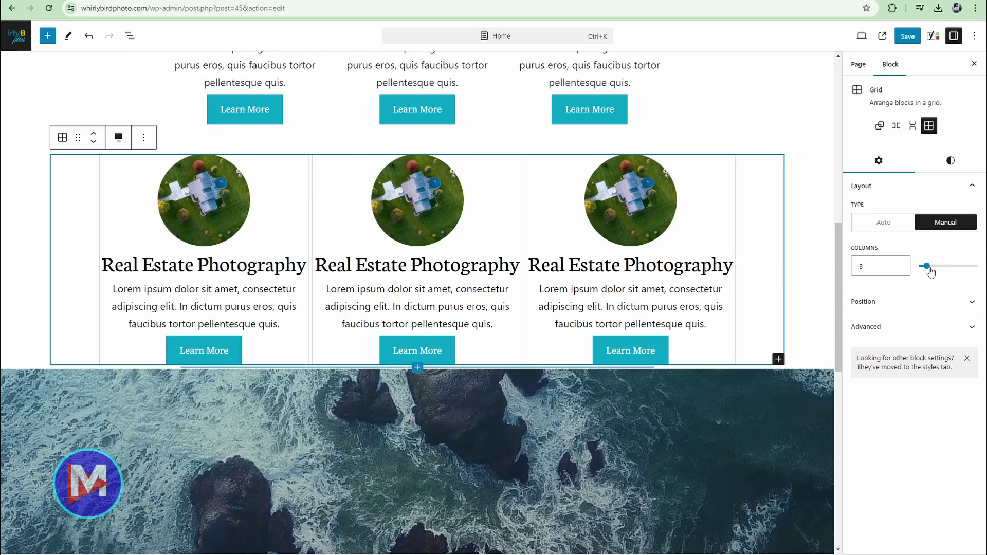
pyautogui.moveTo(930, 271); pyautogui.dragTo(924, 268)
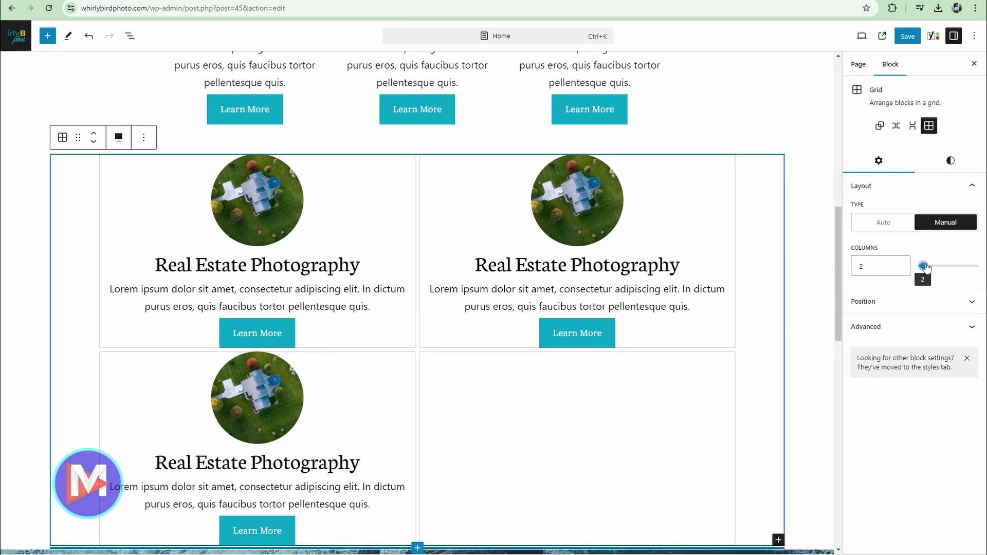
pyautogui.moveTo(925, 267); pyautogui.dragTo(931, 270)
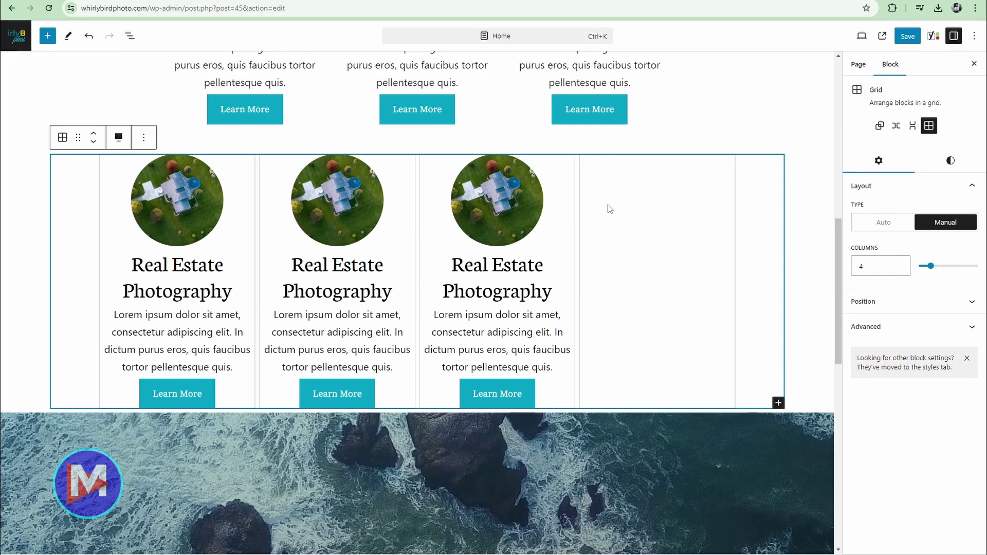
# Widen the first Real Estate Photography group in the grid so it spans three columns
pyautogui.click(238, 182)
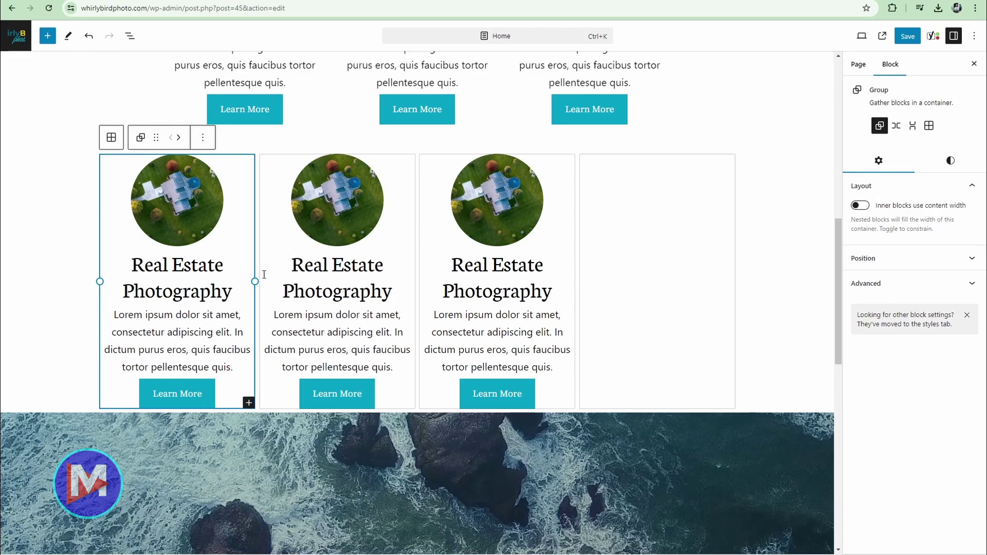
pyautogui.moveTo(255, 281); pyautogui.dragTo(577, 255)
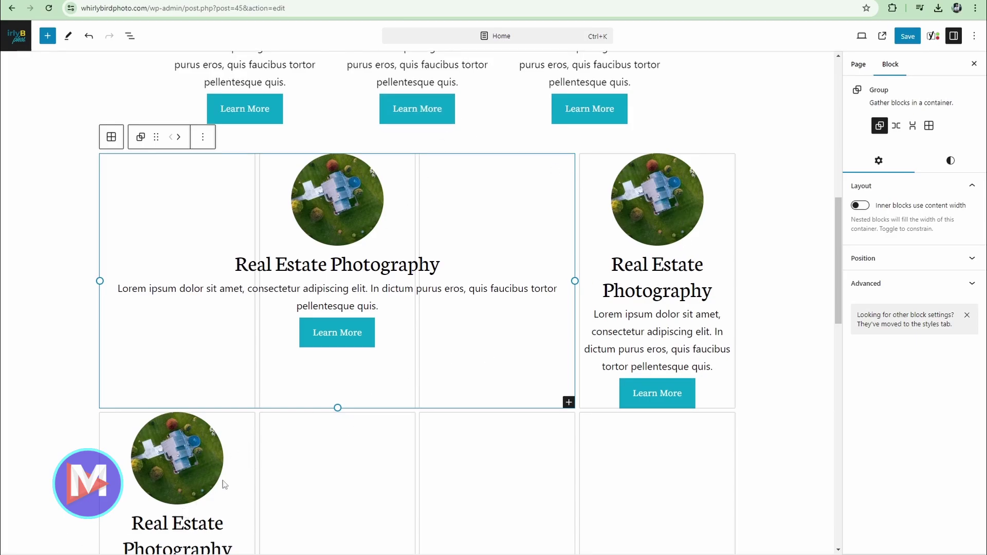
pyautogui.scroll(-3, 184, 514)
pyautogui.scroll(2, 667, 213)
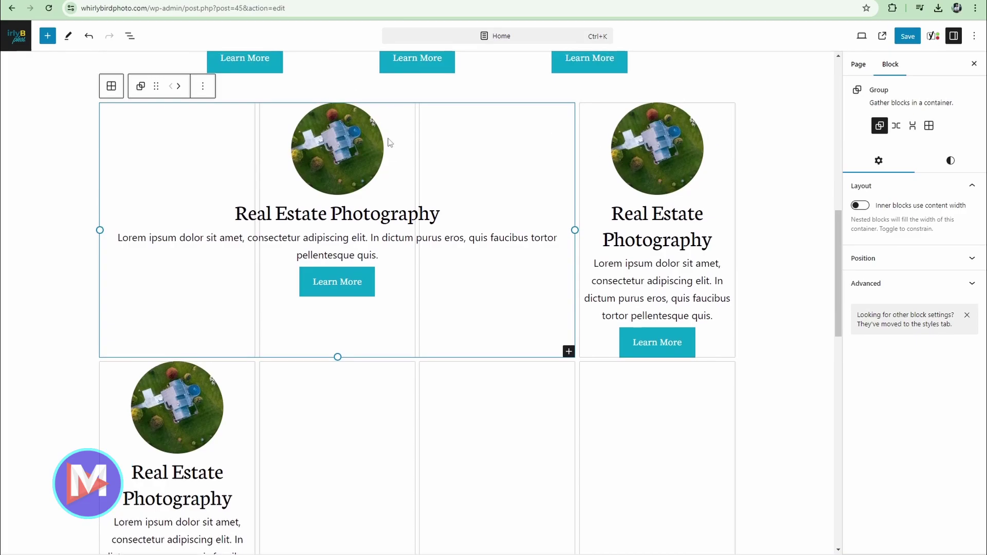
# Widen the Real Estate Photography group in the grid's second row to span two columns, and check the layout unselected
pyautogui.click(681, 164)
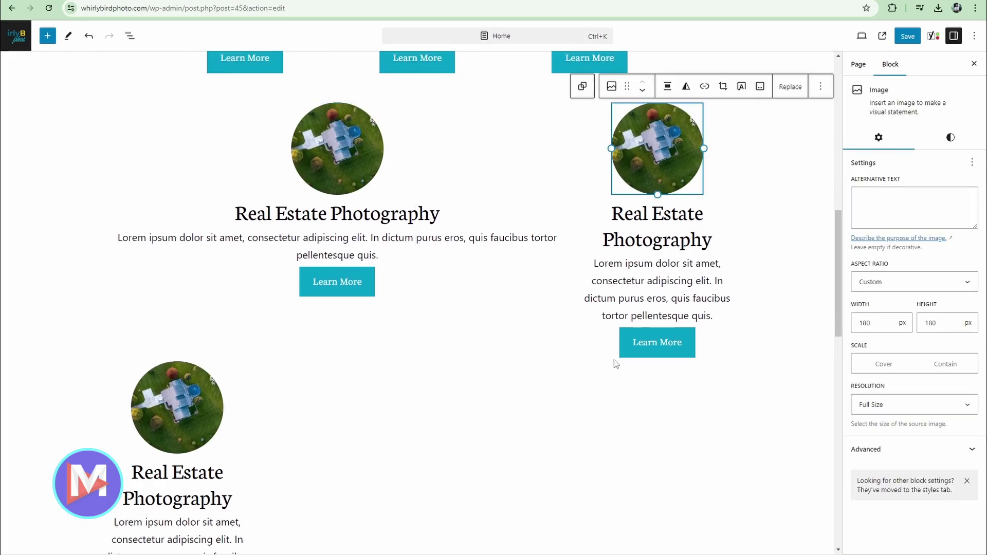
pyautogui.click(262, 392)
pyautogui.scroll(-1, 604, 254)
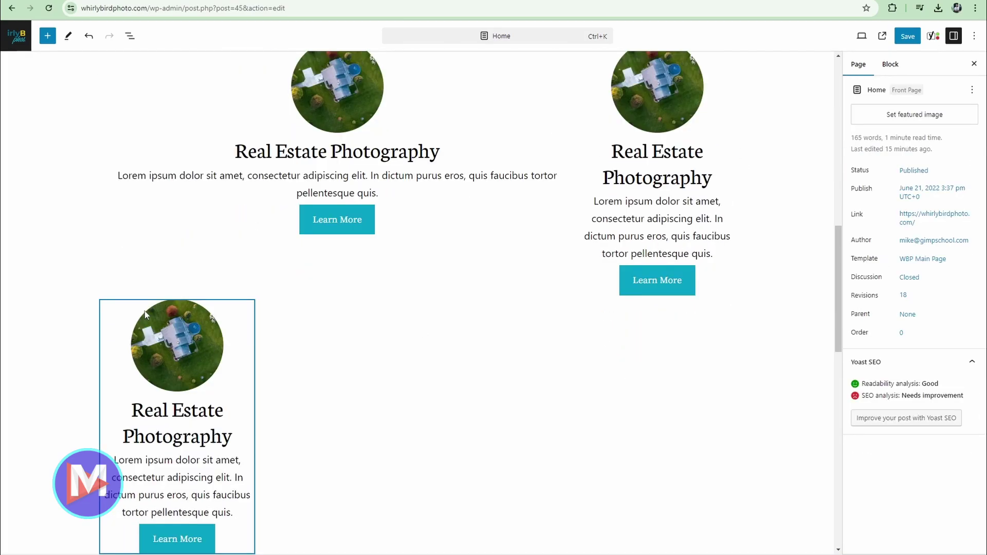
pyautogui.click(131, 308)
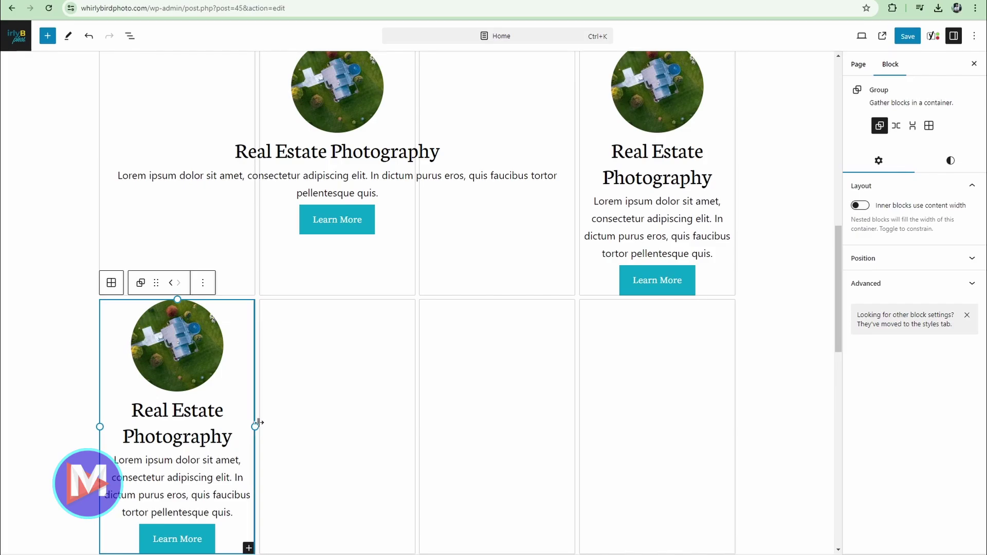
pyautogui.moveTo(254, 426); pyautogui.dragTo(420, 401)
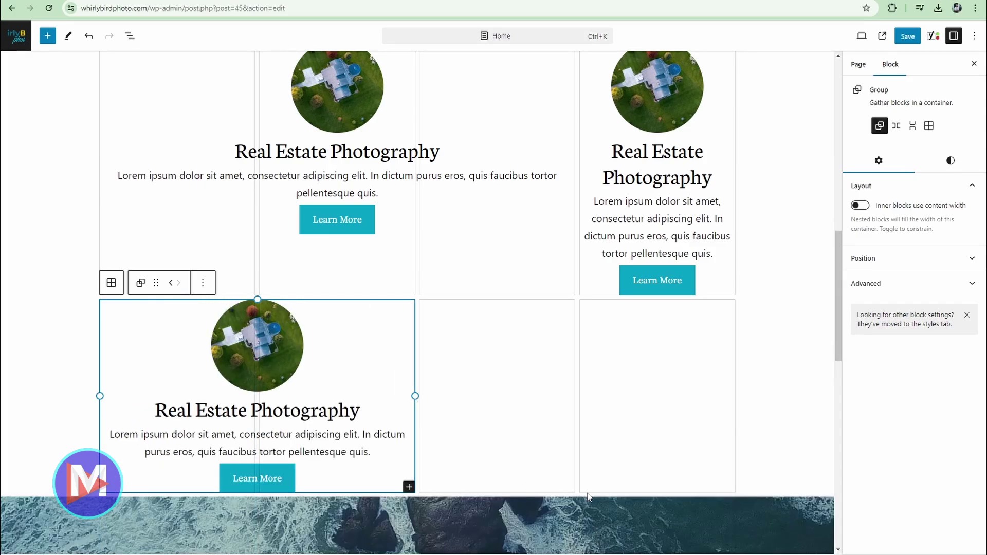
pyautogui.click(814, 248)
pyautogui.scroll(-2, 814, 248)
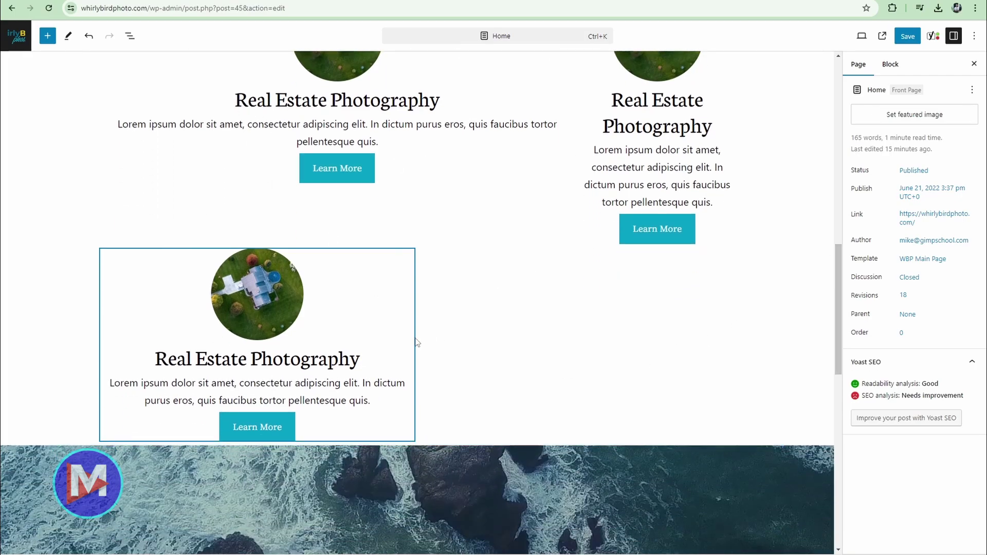
pyautogui.scroll(2, 308, 369)
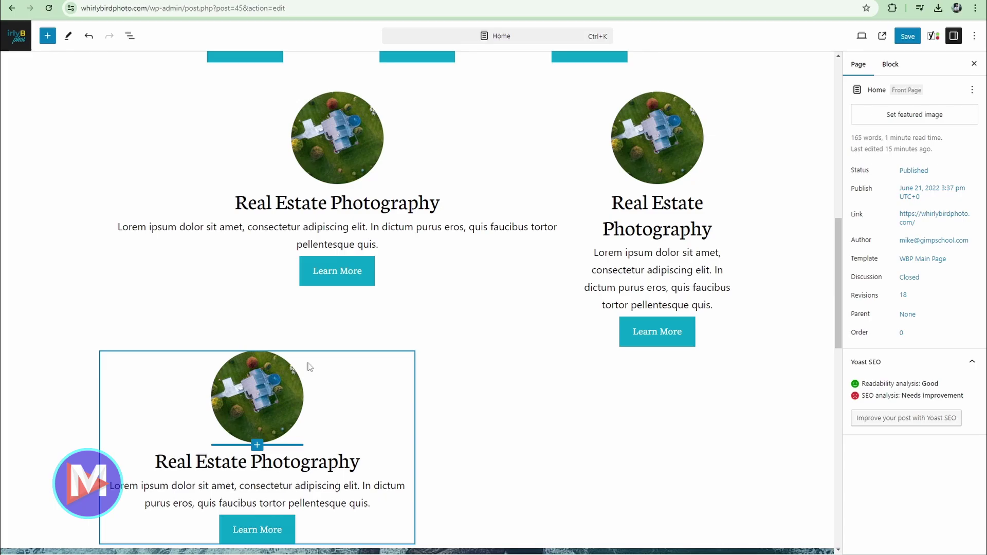
# Delete the entire Grid block below the Services columns
pyautogui.click(187, 140)
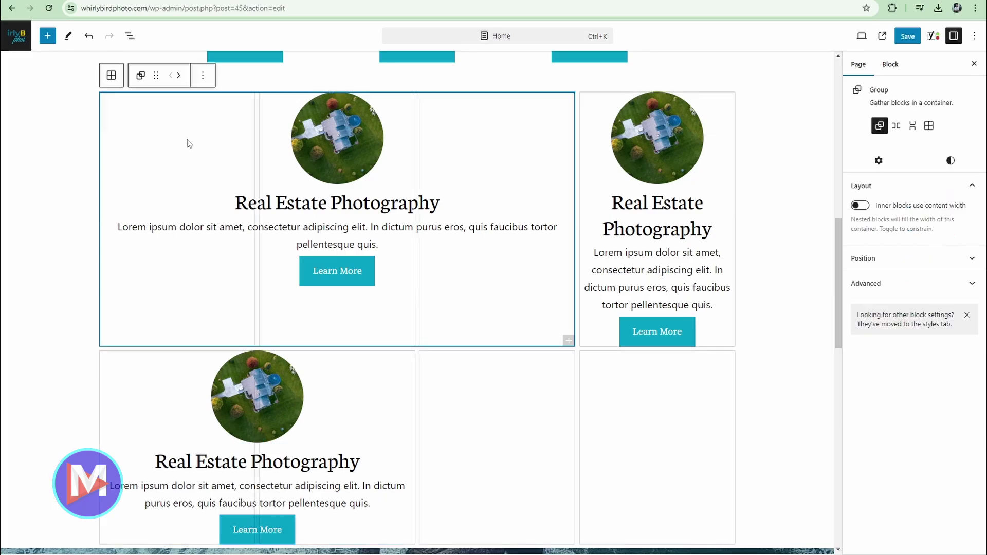
pyautogui.click(112, 77)
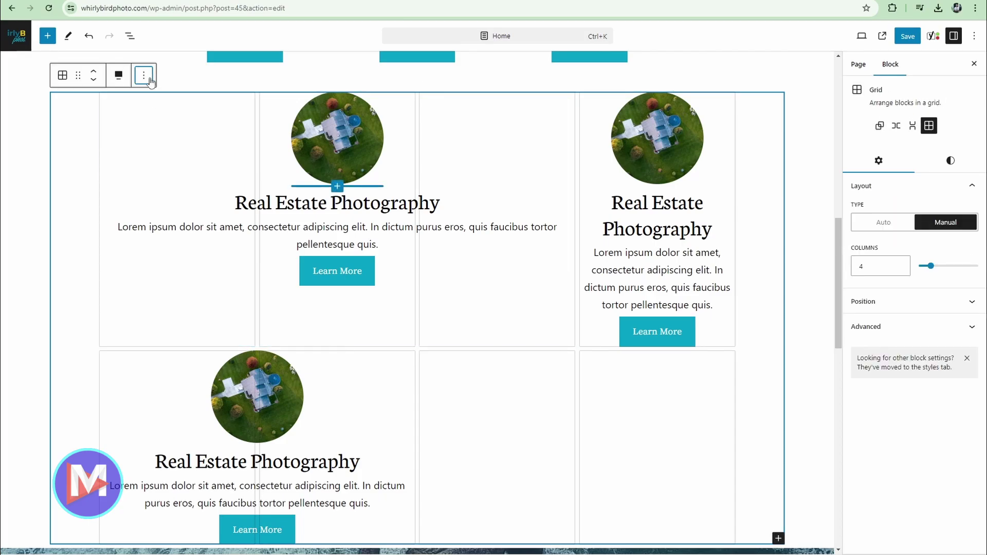
pyautogui.click(144, 76)
pyautogui.click(189, 355)
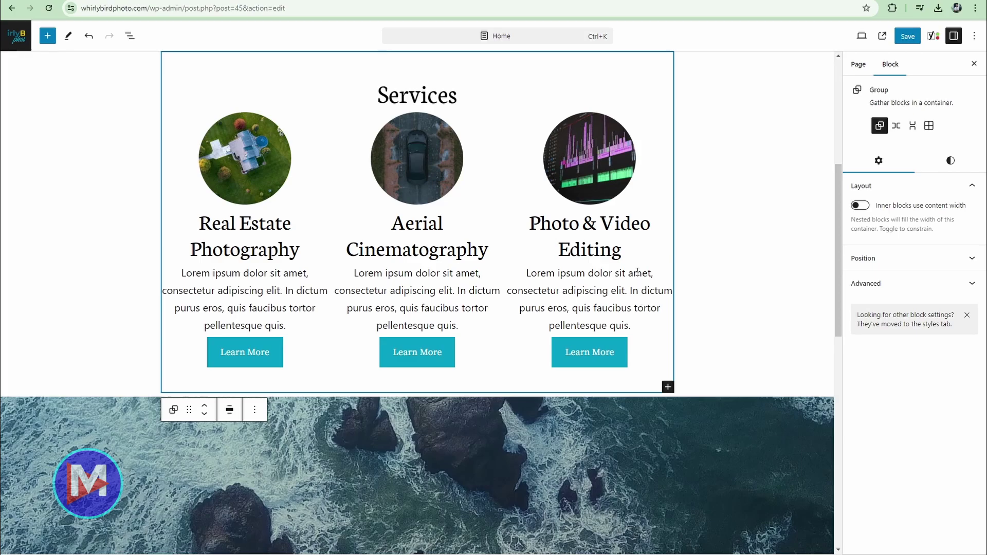
# Examine the advanced settings and style options of the image above the Real Estate Photography heading in Services
pyautogui.click(247, 168)
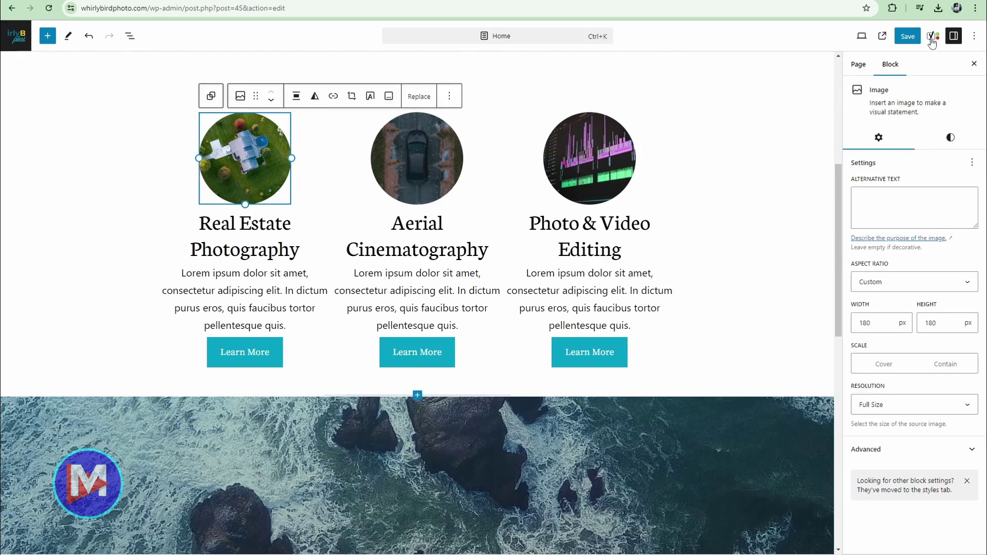
pyautogui.click(932, 455)
pyautogui.scroll(-4, 934, 456)
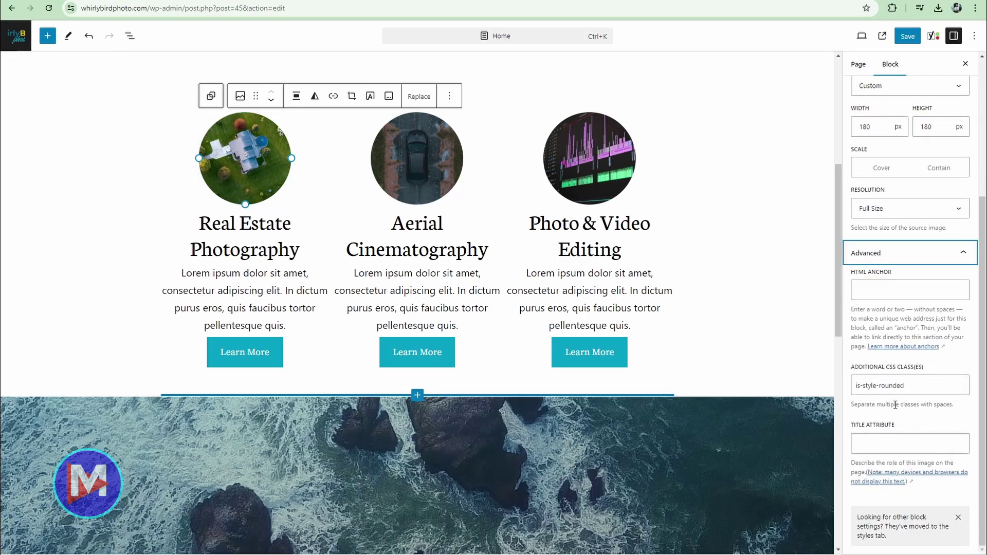
pyautogui.scroll(3, 928, 418)
pyautogui.scroll(1, 936, 360)
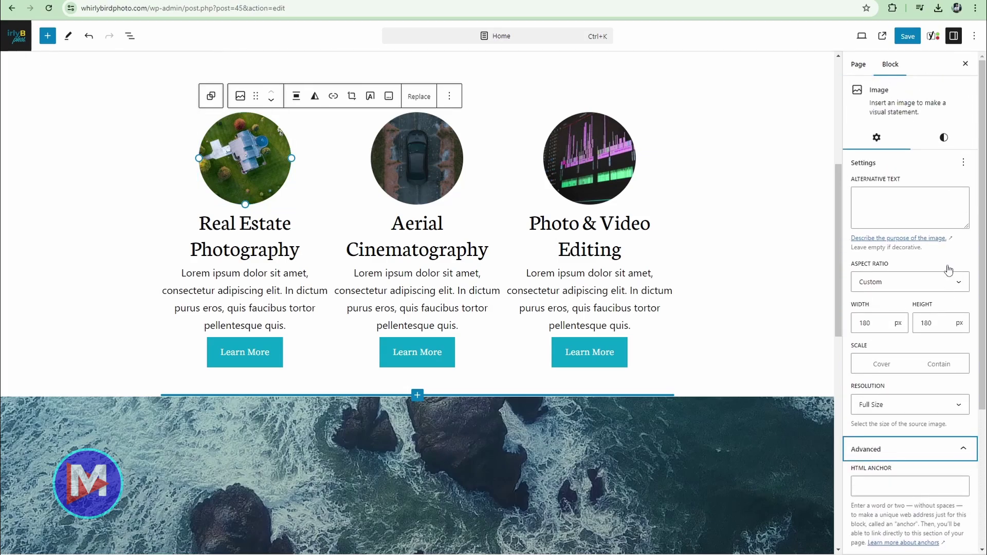
pyautogui.click(944, 137)
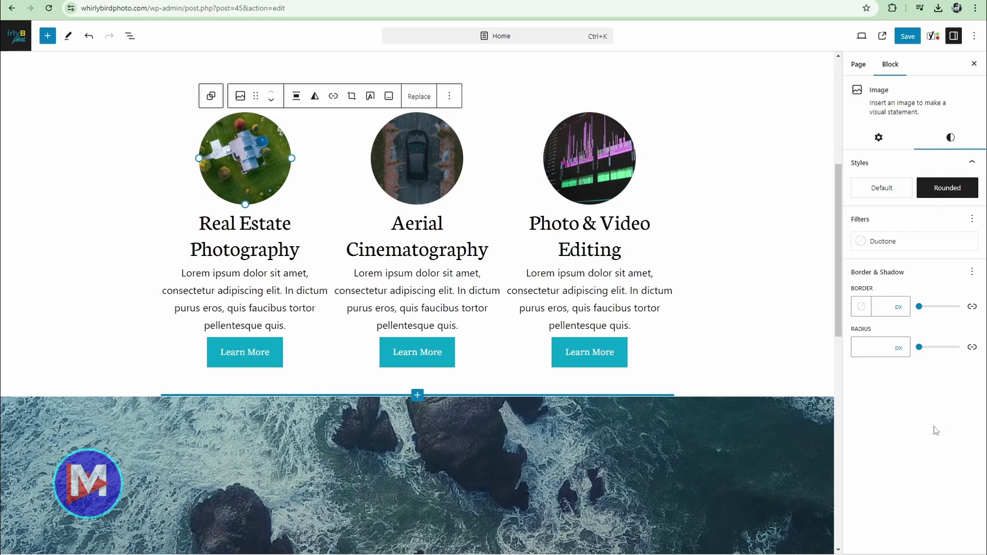
# Enable the margin control for the Real Estate Photography heading and set its vertical margin to -50 px
pyautogui.click(268, 248)
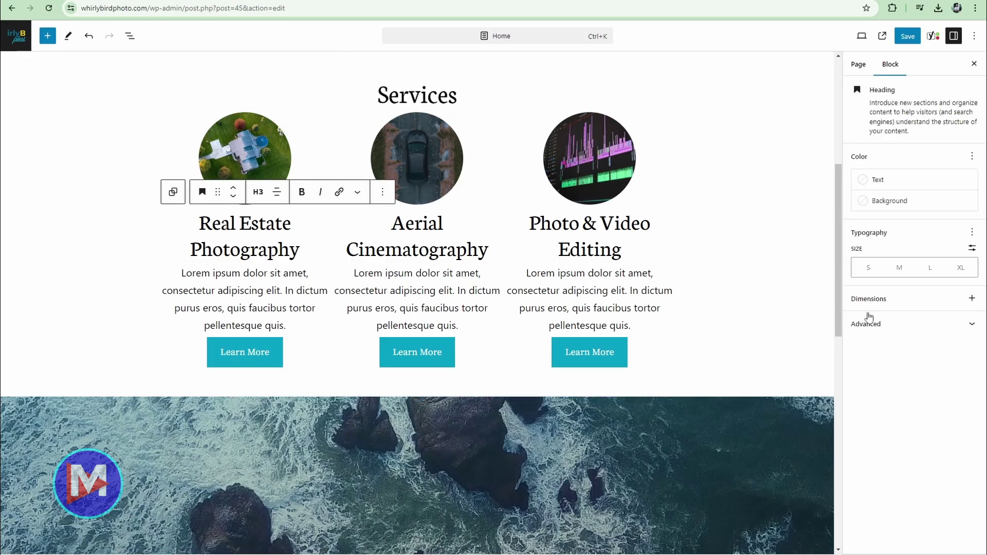
pyautogui.click(972, 308)
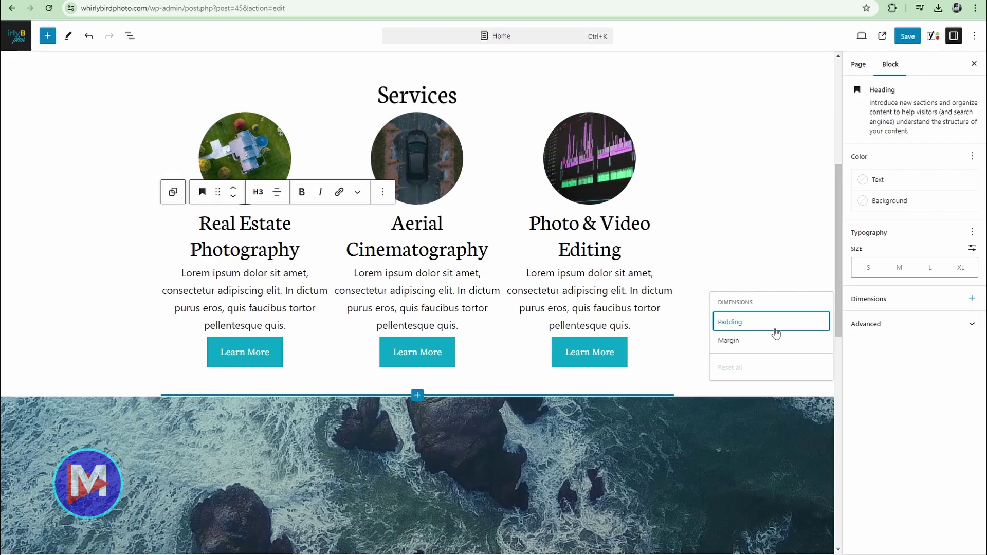
pyautogui.click(747, 348)
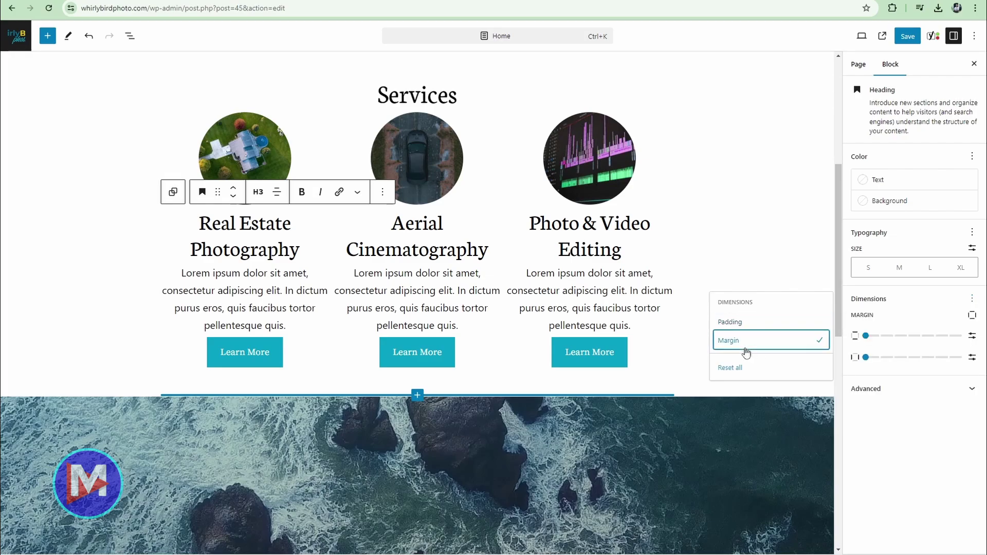
pyautogui.click(973, 336)
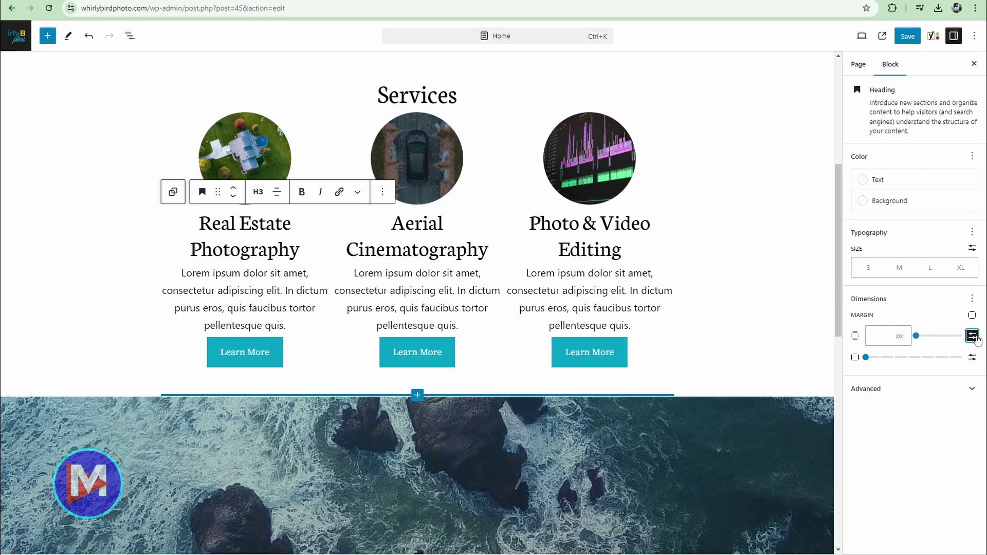
pyautogui.click(886, 335)
pyautogui.write('-50')
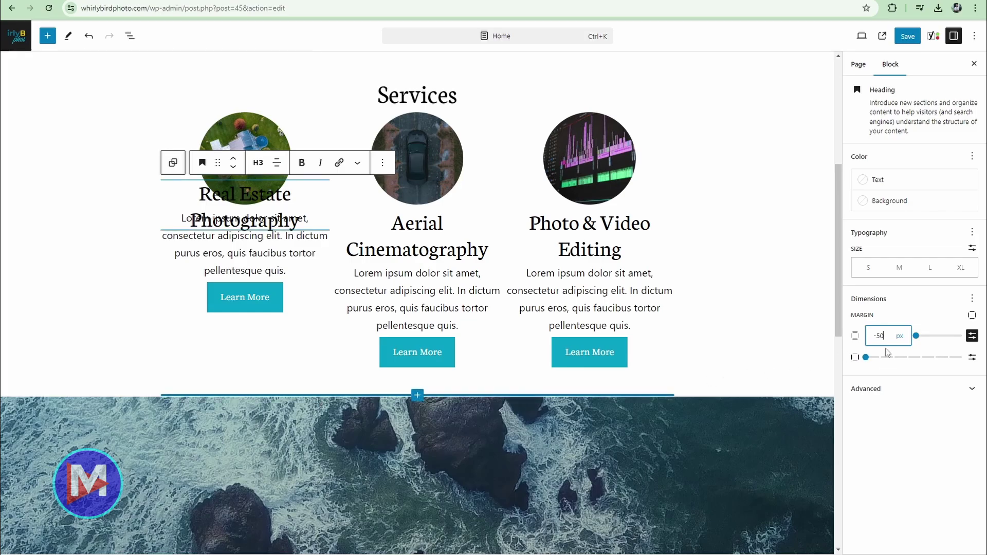
# Clear the Real Estate Photography heading's vertical margin value and display the choices for which margin sides to edit
pyautogui.press('BackSpace')
pyautogui.press('BackSpace')
pyautogui.press('BackSpace')
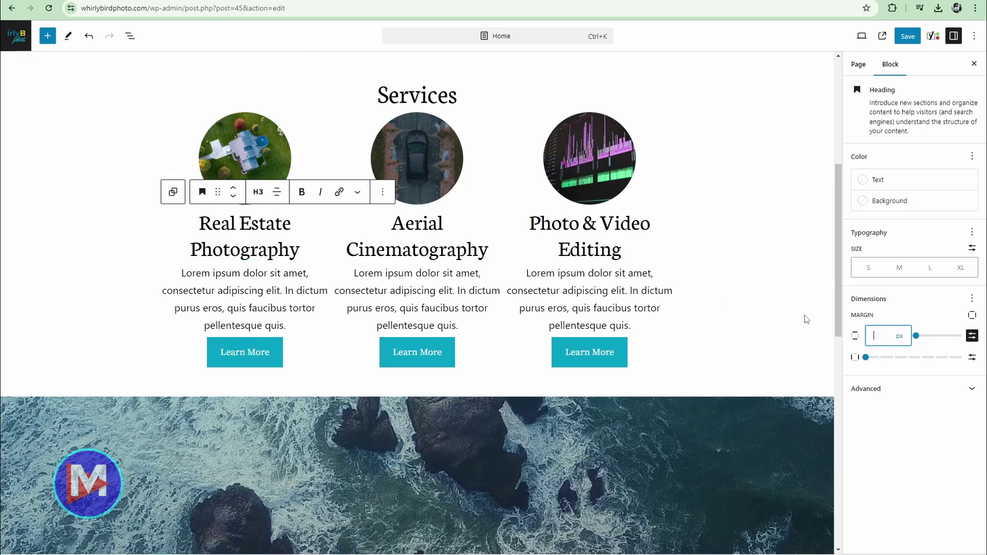
pyautogui.click(973, 315)
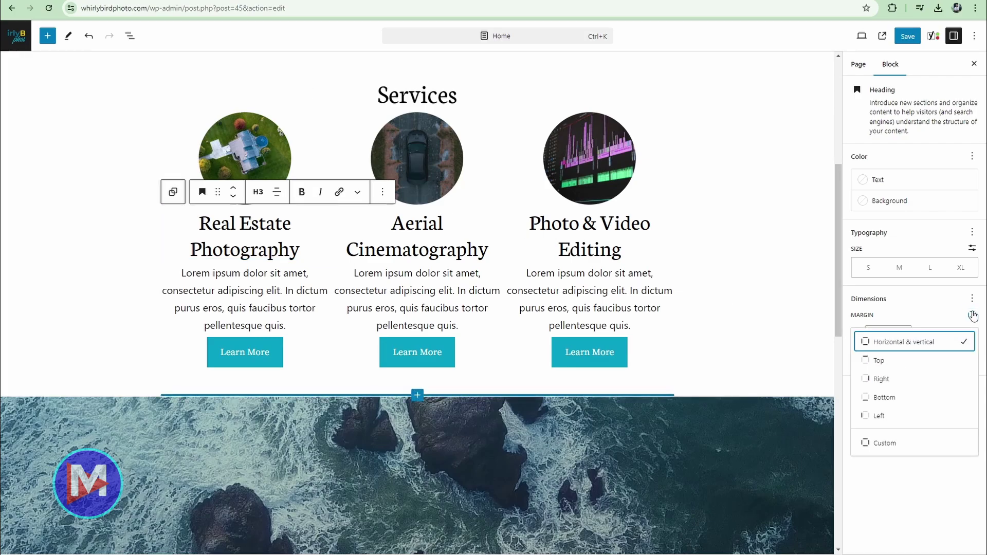
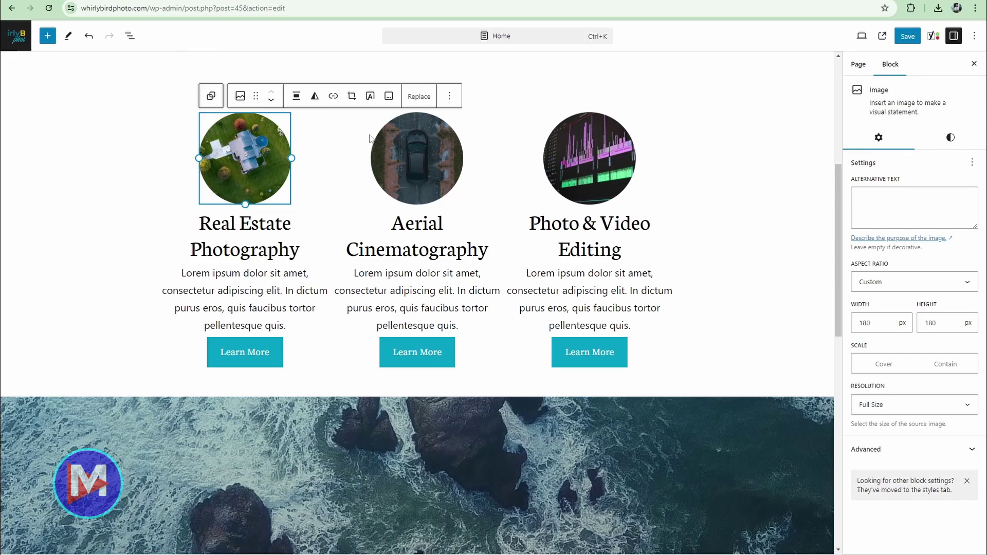
# Duplicate the image above the Real Estate Photography heading and group the two images together
pyautogui.click(450, 97)
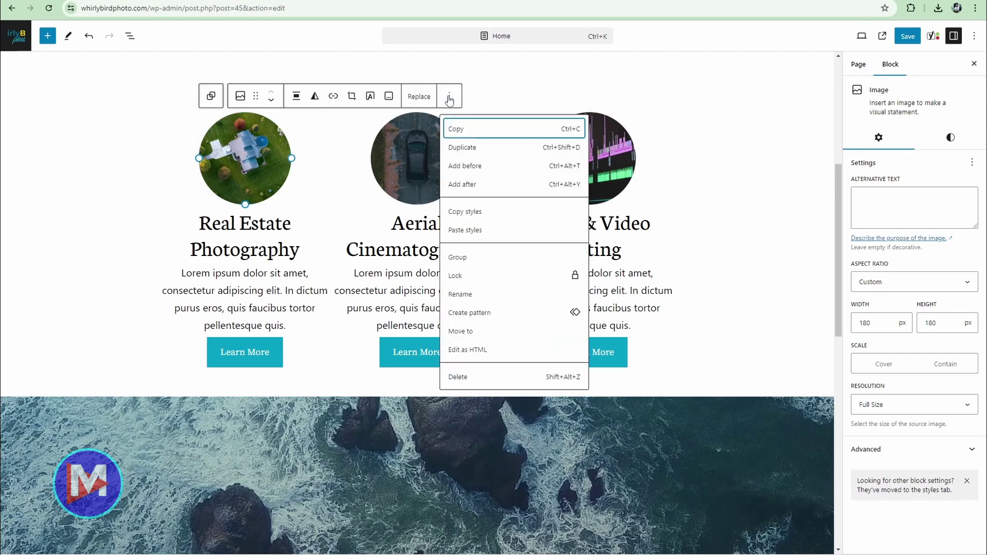
pyautogui.click(463, 148)
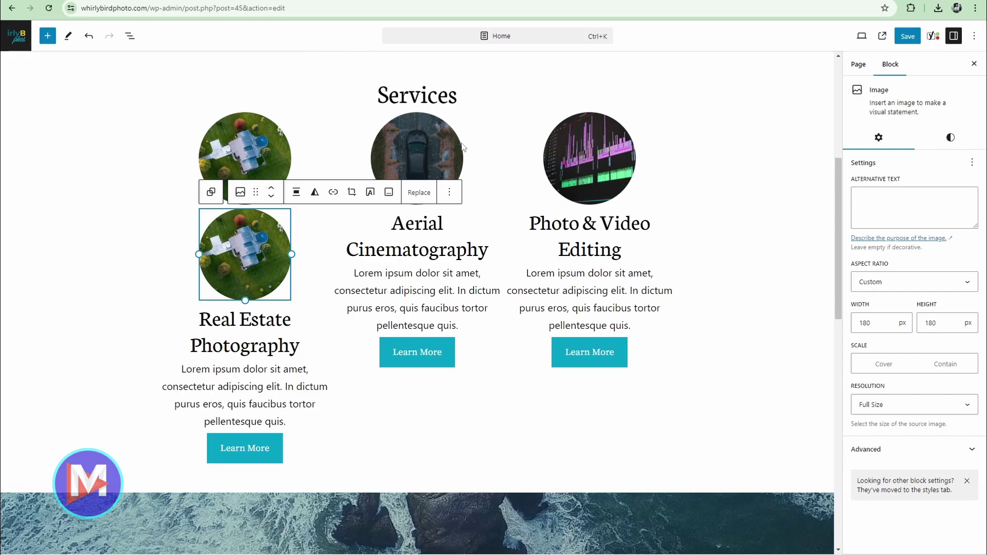
pyautogui.keyDown('shift'); pyautogui.click(244, 144); pyautogui.keyUp('shift')
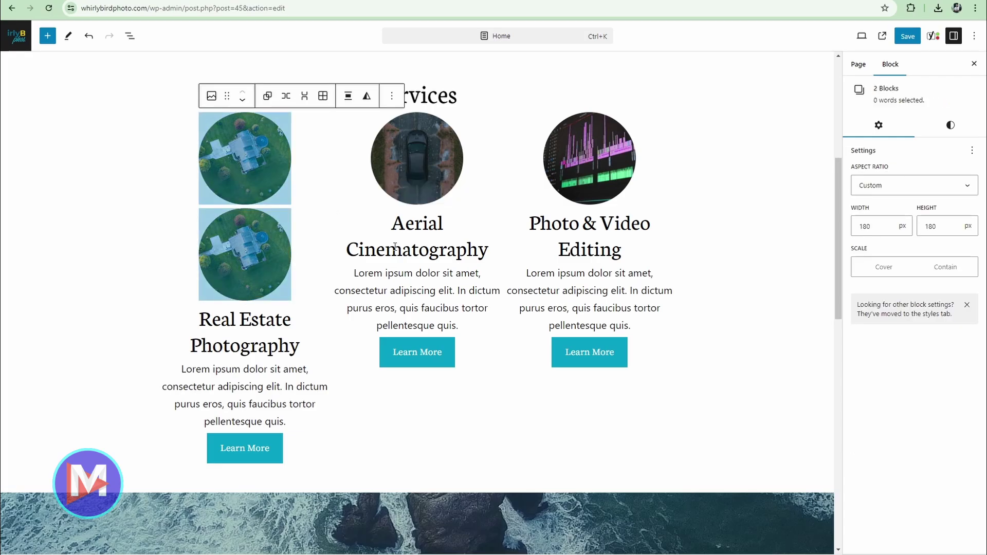
pyautogui.hotkey('ctrl', 'g')
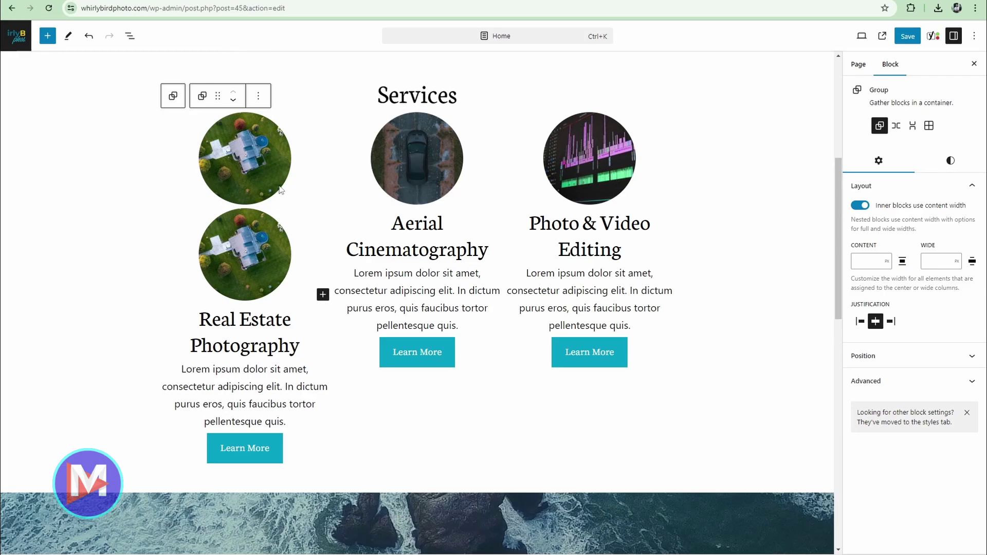
# Set the new image group's vertical margin to -50 px
pyautogui.click(951, 161)
pyautogui.scroll(-2, 923, 401)
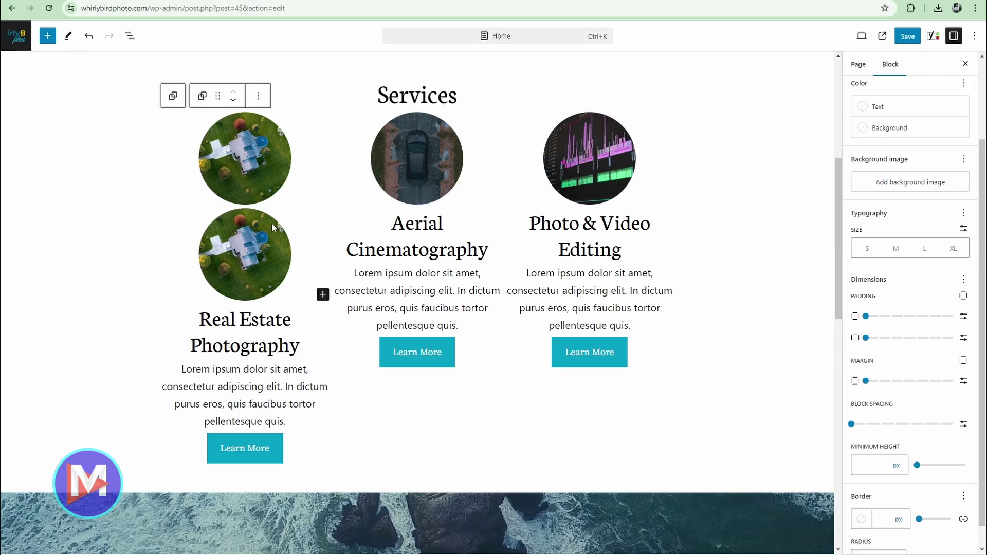
pyautogui.click(964, 381)
pyautogui.click(887, 381)
pyautogui.write('-50')
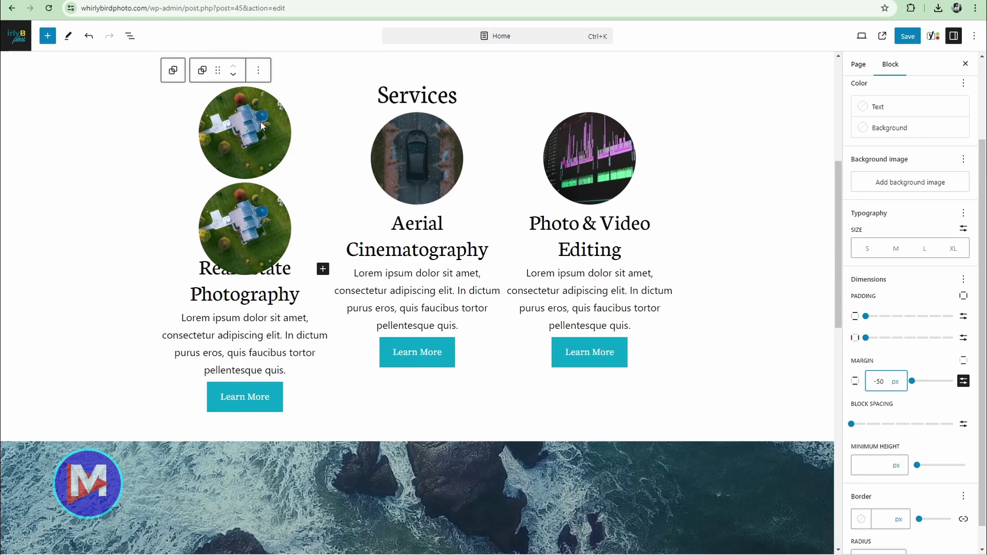
# Undo the image group's last margin change and delete the lower of its two images
pyautogui.moveTo(885, 382); pyautogui.dragTo(852, 384)
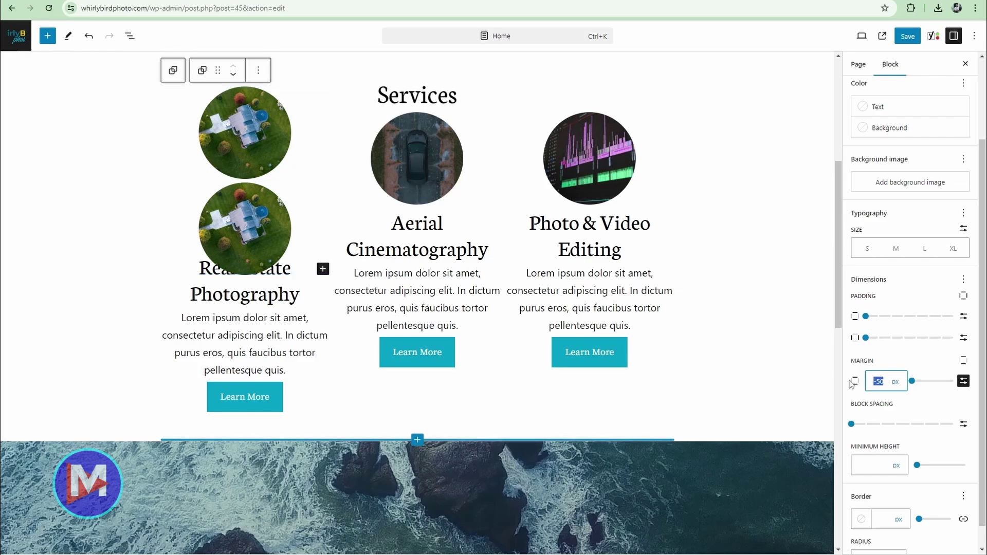
pyautogui.hotkey('ctrl', 'z')
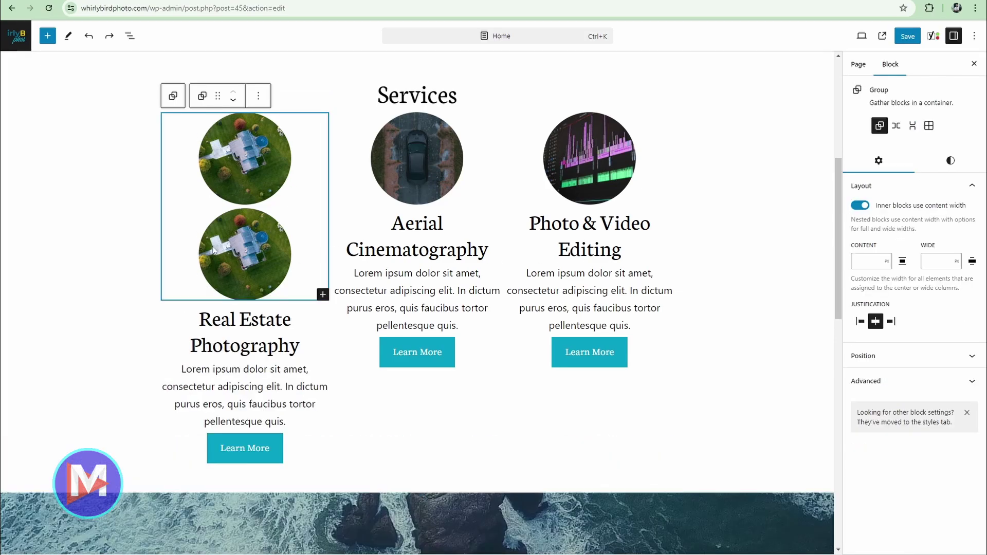
pyautogui.click(240, 249)
pyautogui.press('Delete')
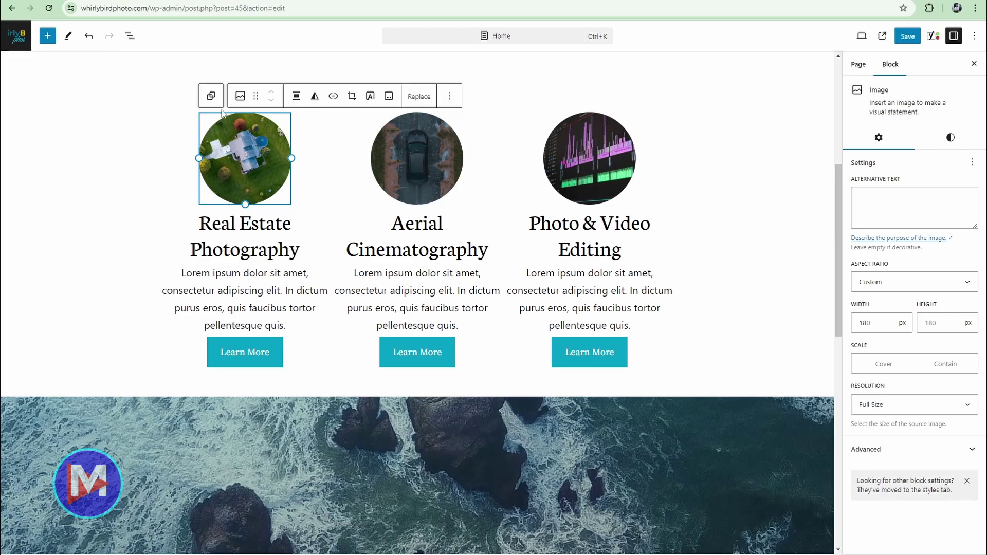
# Select the group around the remaining Real Estate Photography image and duplicate it
pyautogui.click(212, 96)
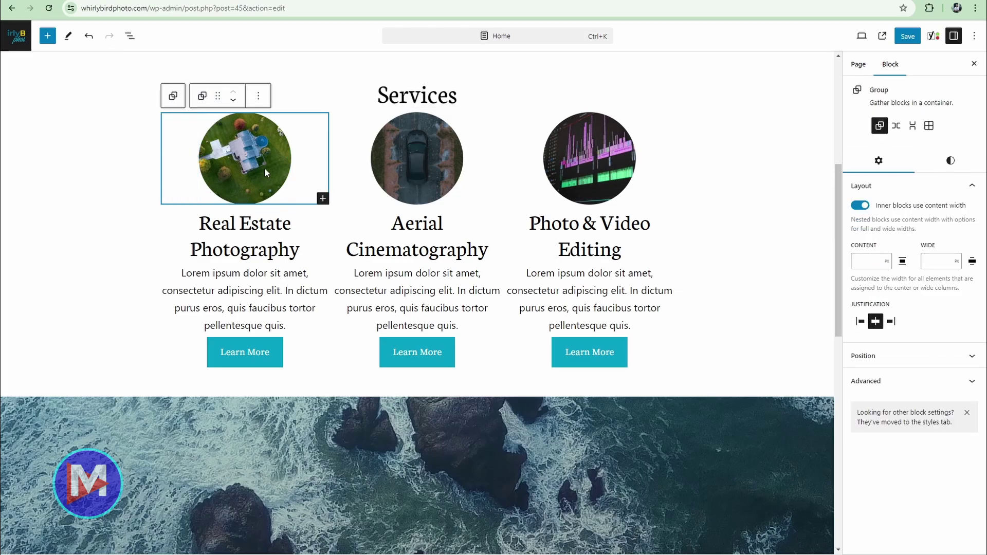
pyautogui.click(949, 160)
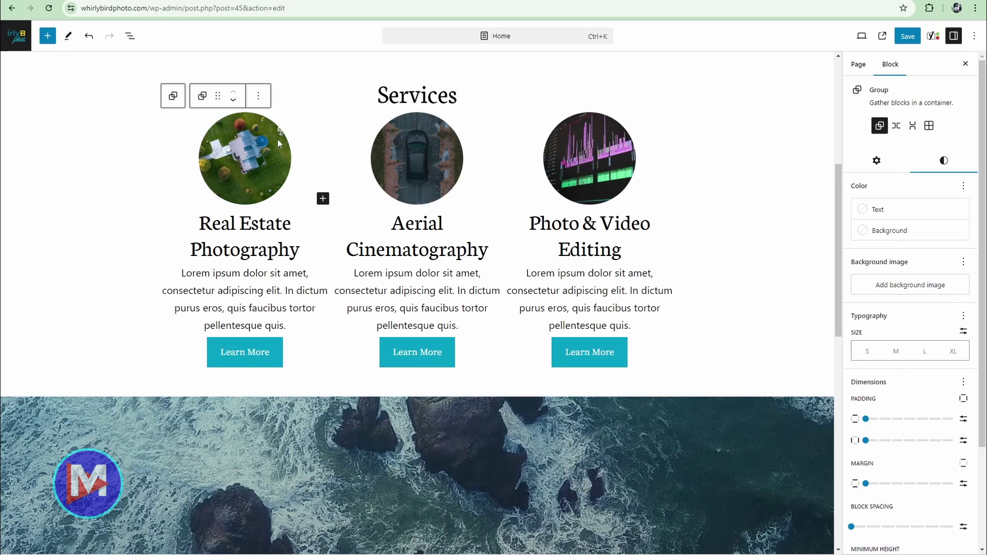
pyautogui.click(258, 96)
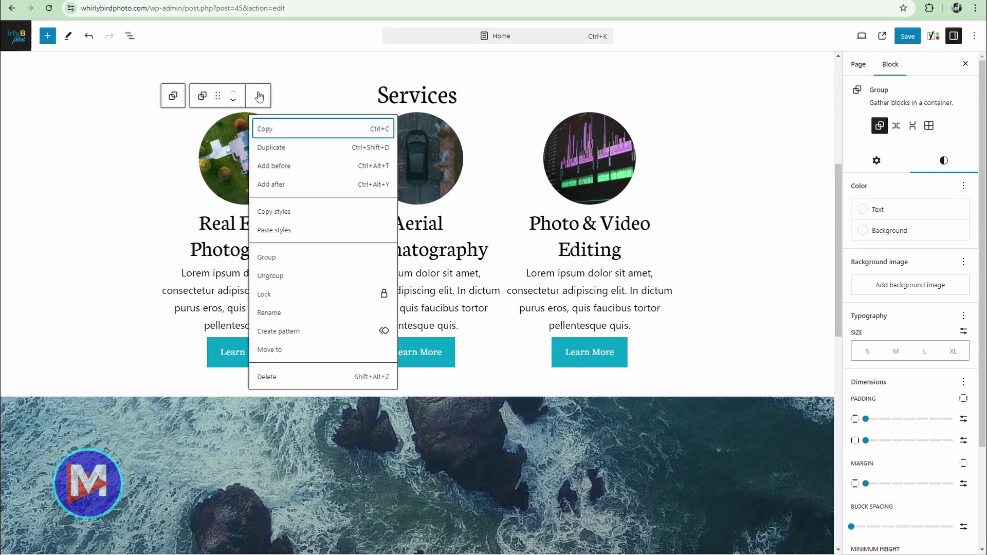
pyautogui.click(283, 148)
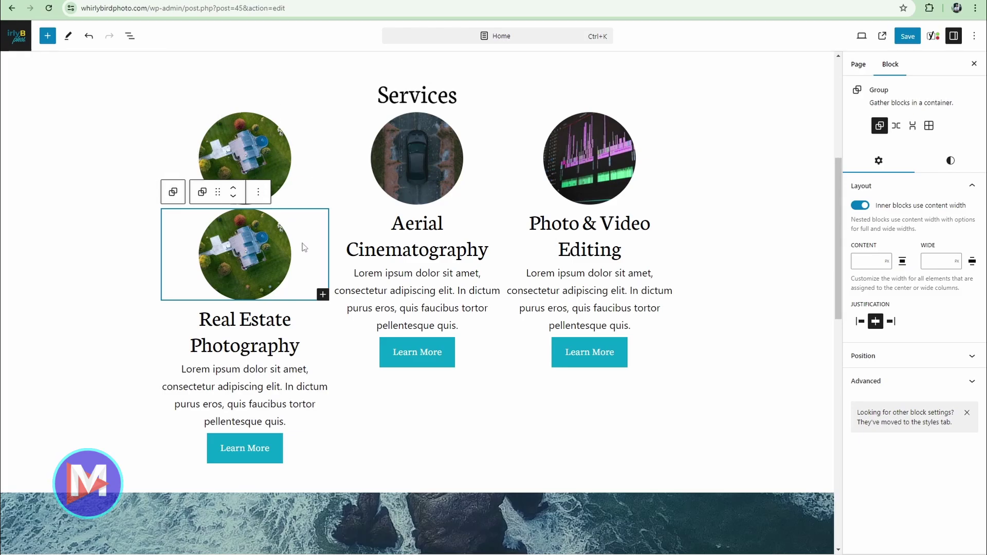
# Limit the duplicated image group's margin to the top side and set it to -50 px
pyautogui.click(950, 157)
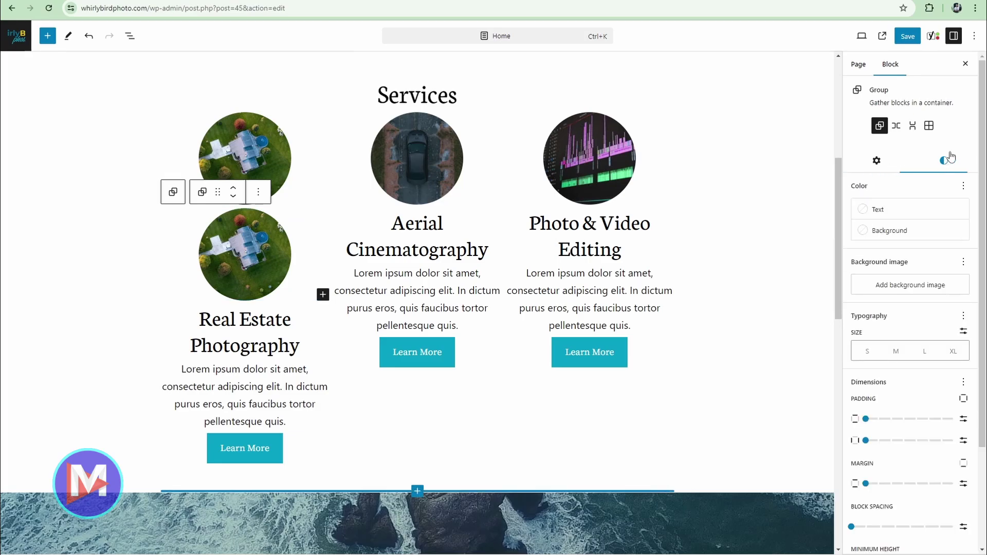
pyautogui.scroll(-3, 985, 275)
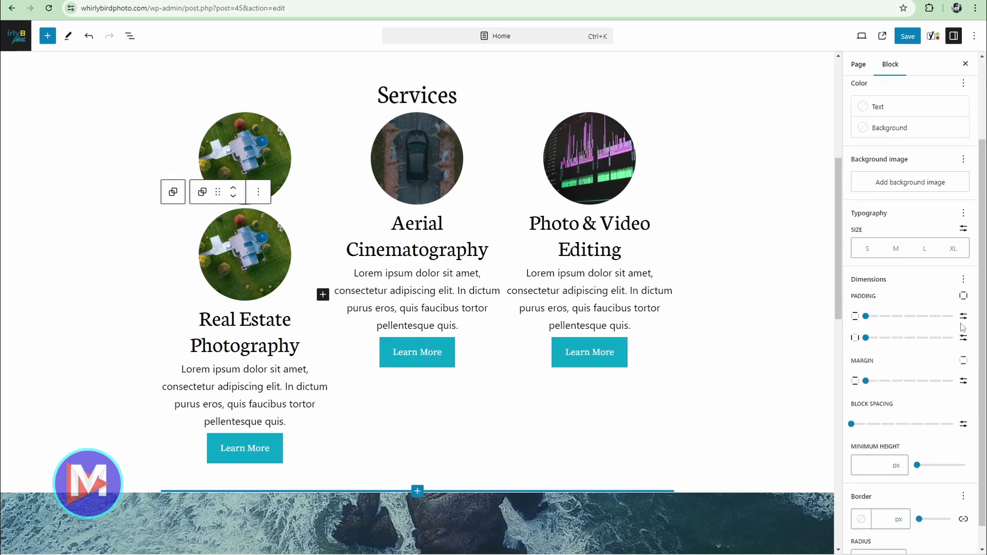
pyautogui.click(962, 363)
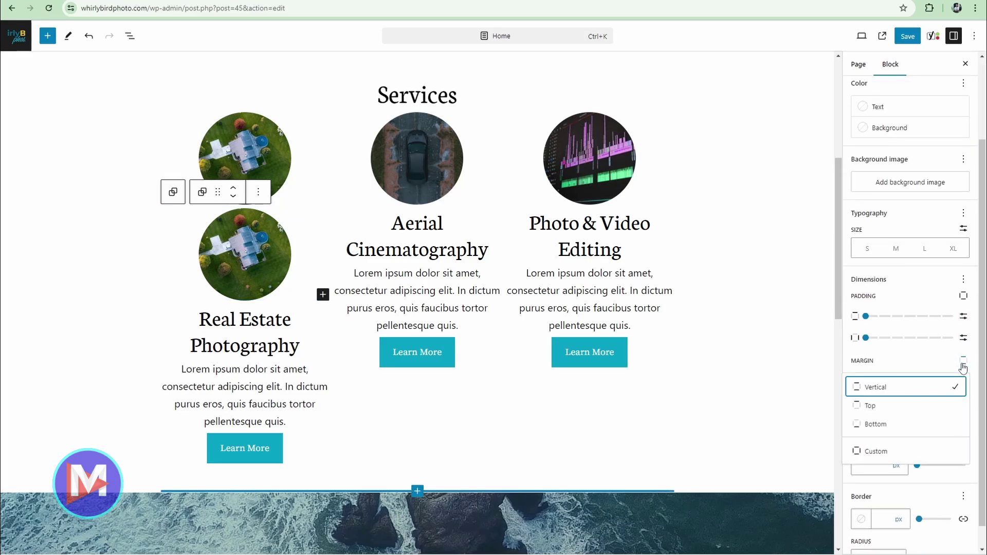
pyautogui.click(923, 406)
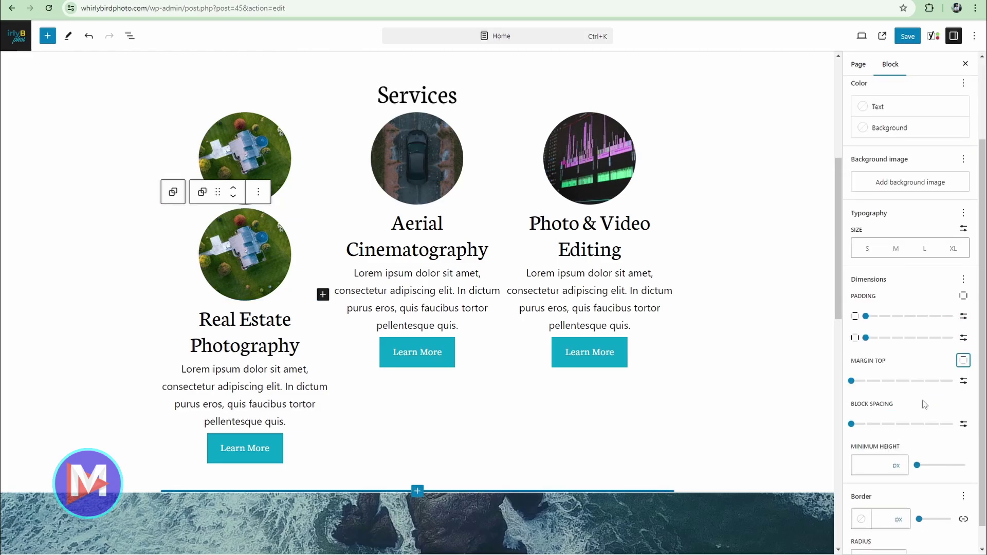
pyautogui.click(962, 383)
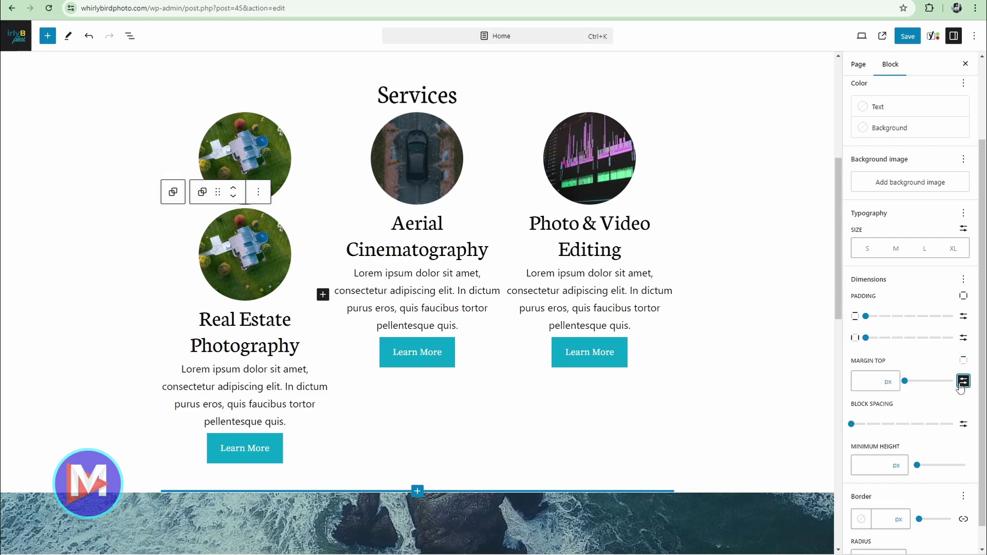
pyautogui.click(877, 382)
pyautogui.write('-50')
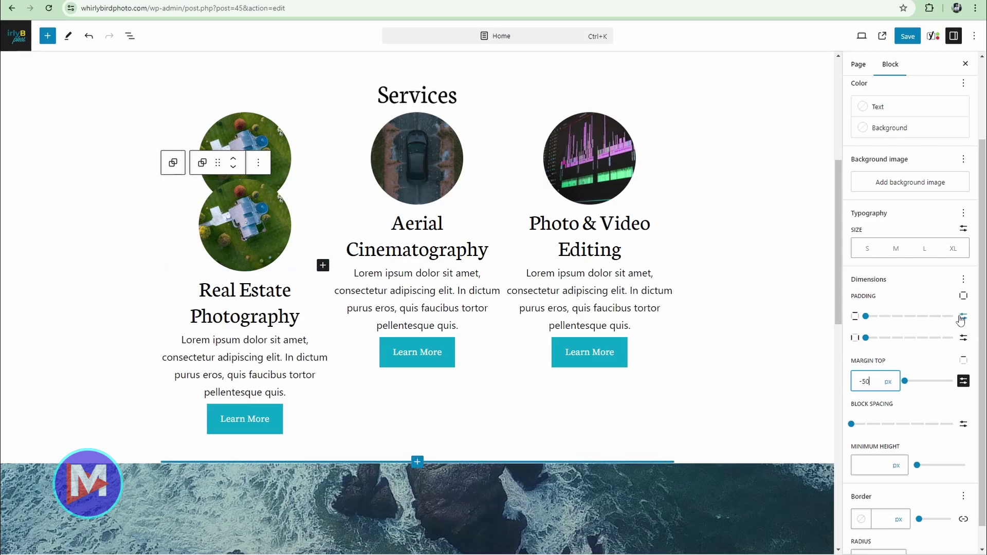
# Restrict the duplicated image group's padding to the left side, set it to 2X-Large, and deselect the group
pyautogui.click(965, 297)
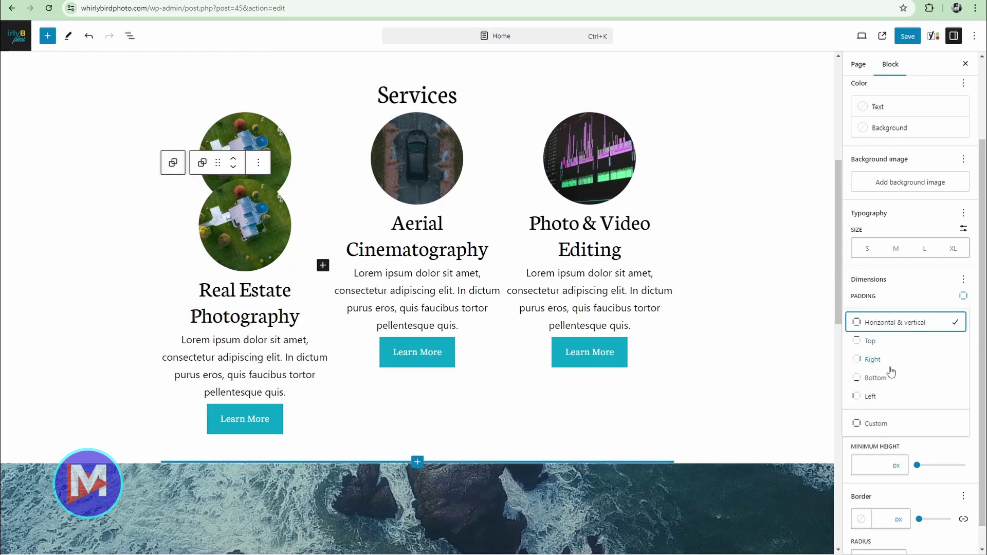
pyautogui.click(881, 396)
pyautogui.moveTo(852, 316); pyautogui.dragTo(954, 315)
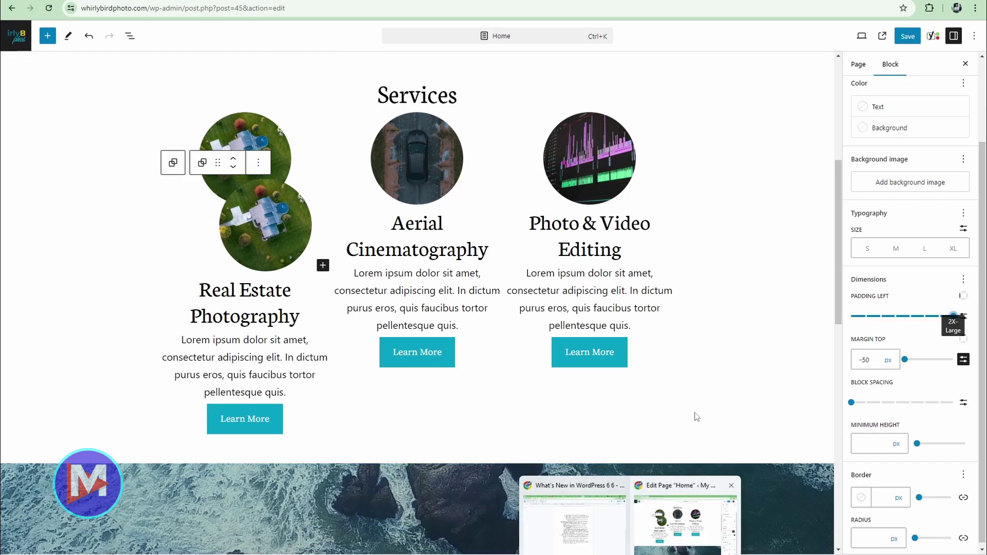
pyautogui.click(782, 309)
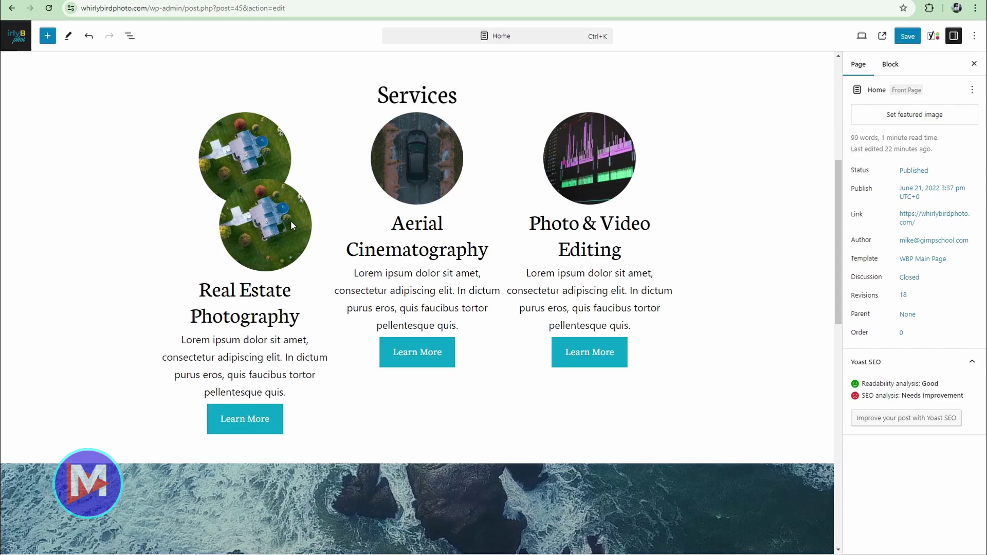
# Delete the overlapping duplicate image above the Real Estate Photography heading
pyautogui.click(291, 221)
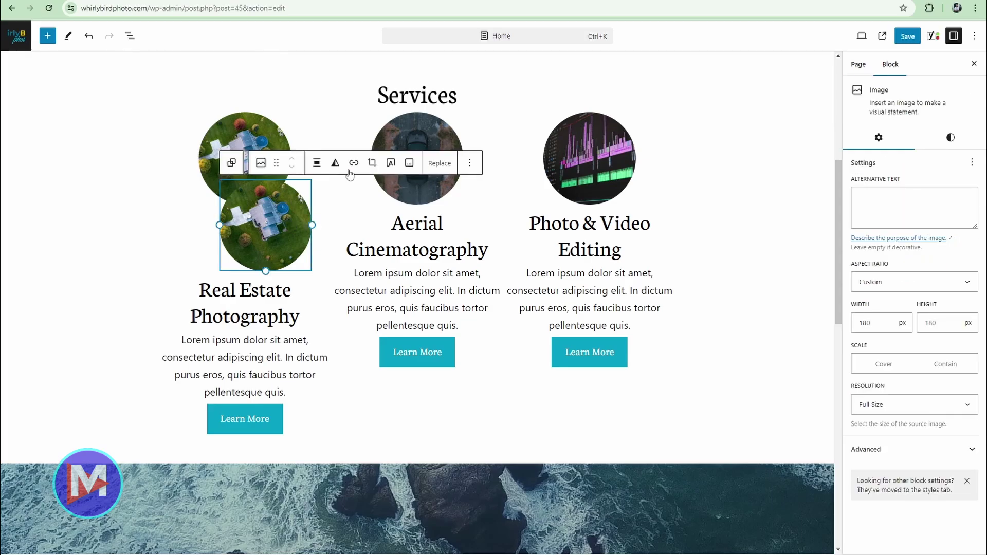
pyautogui.click(469, 164)
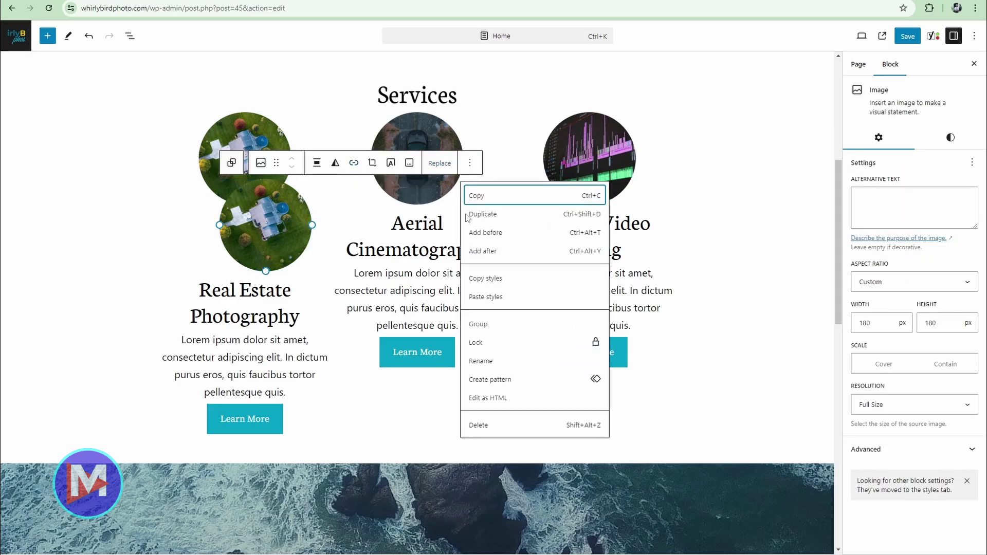
pyautogui.click(506, 426)
pyautogui.click(753, 233)
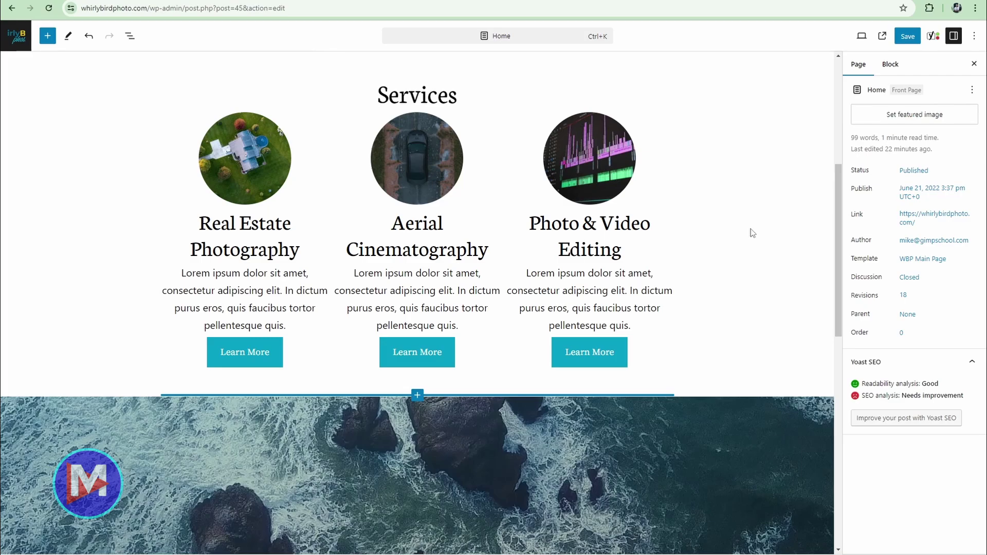
# Leave the Home page editor without saving and enable auto-updates for Create Block Theme in the installed plugins list
pyautogui.click(15, 36)
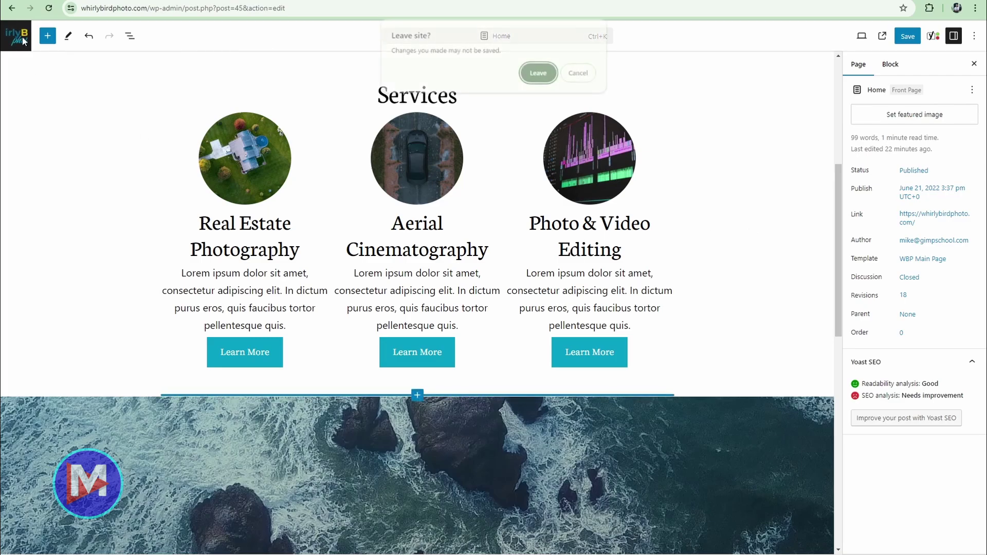
pyautogui.click(538, 73)
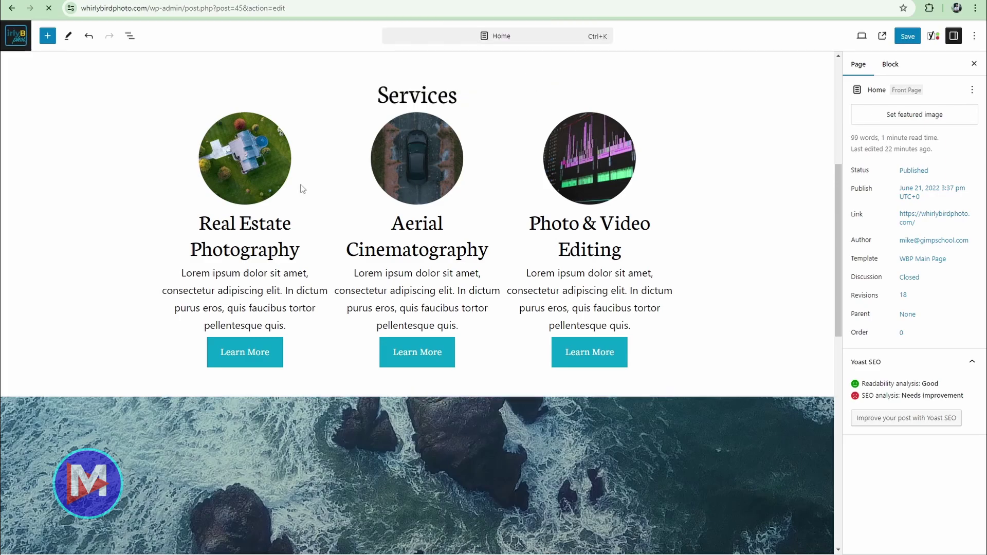
pyautogui.moveTo(43, 225)
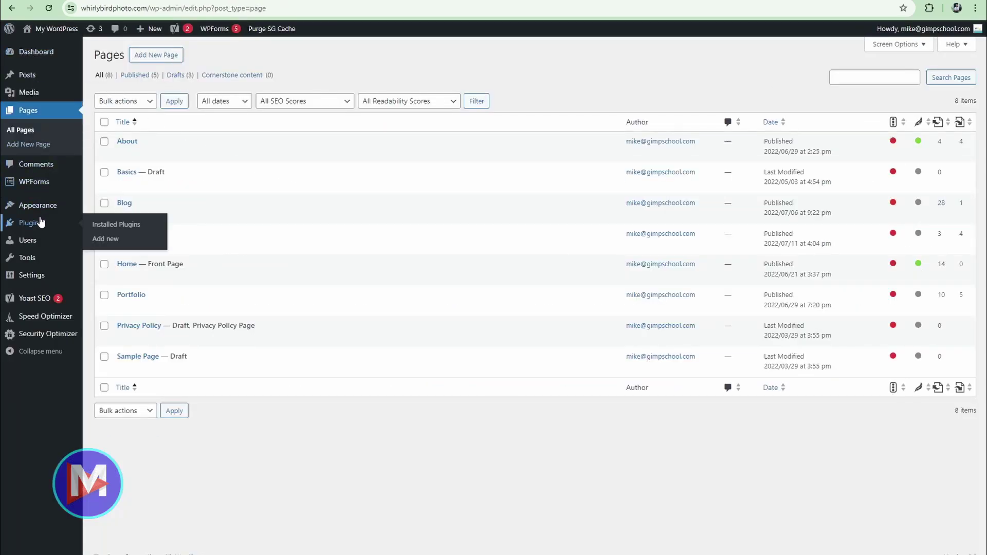
pyautogui.click(43, 227)
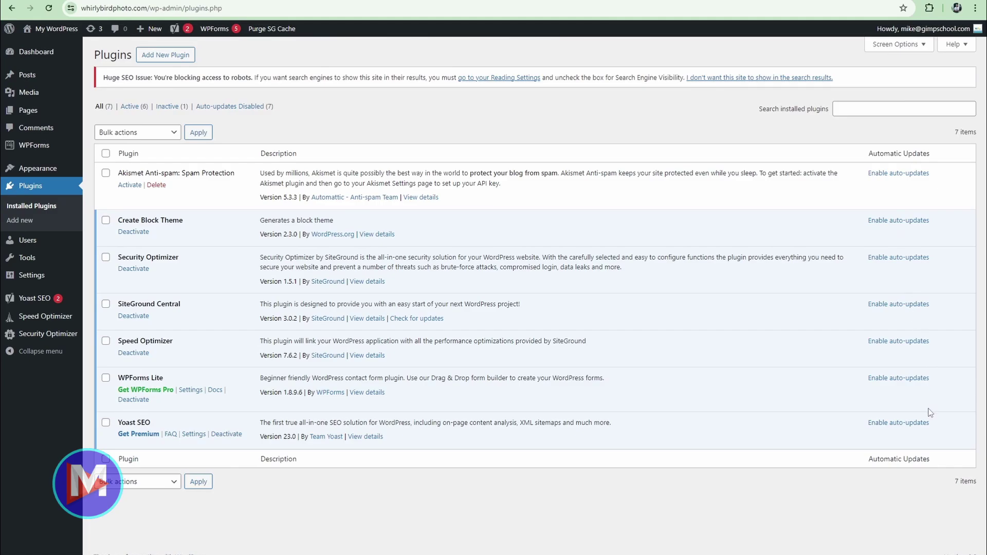
pyautogui.click(913, 222)
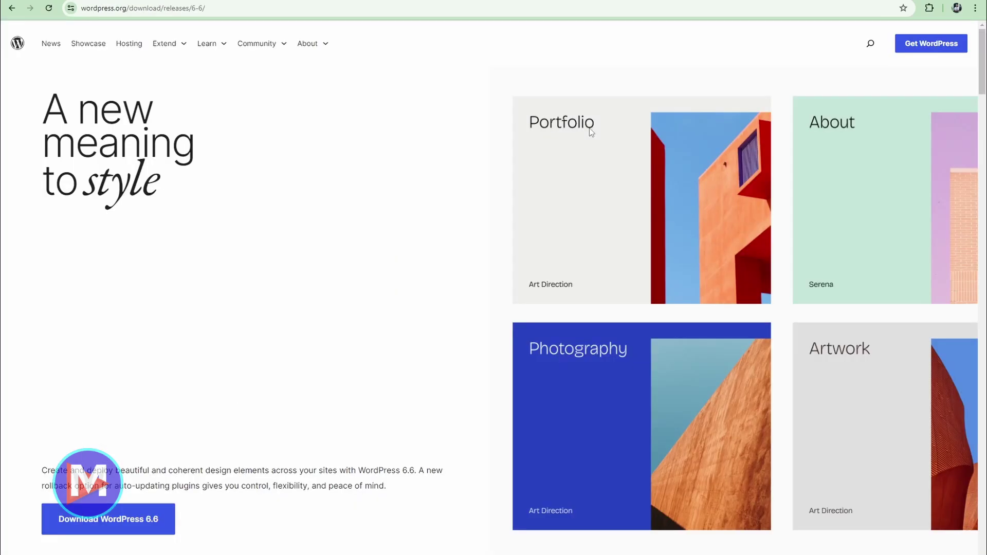
# Examine the Color palettes & font sets section of the WordPress 6.6 release page
pyautogui.scroll(-8, 564, 202)
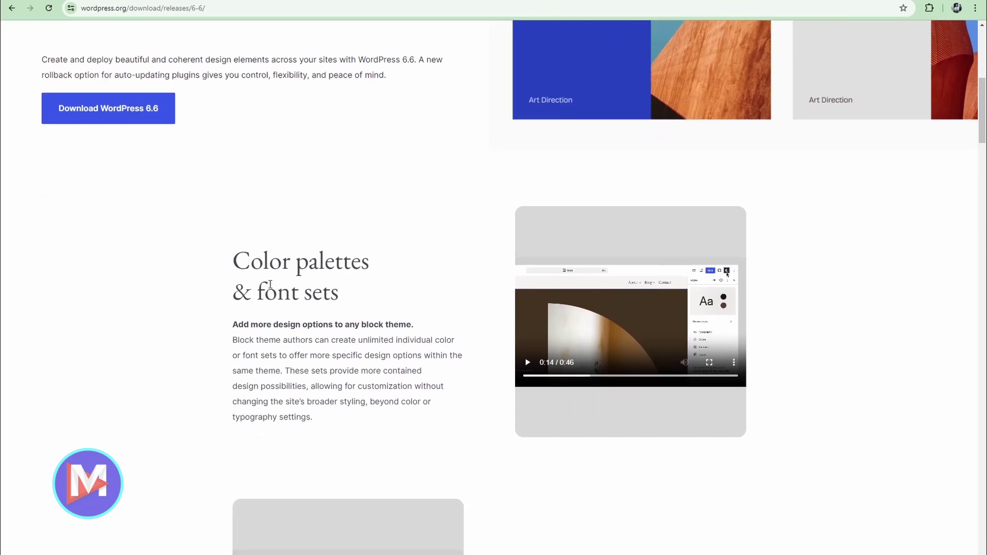
pyautogui.moveTo(233, 249); pyautogui.dragTo(382, 256)
pyautogui.moveTo(254, 296); pyautogui.dragTo(346, 303)
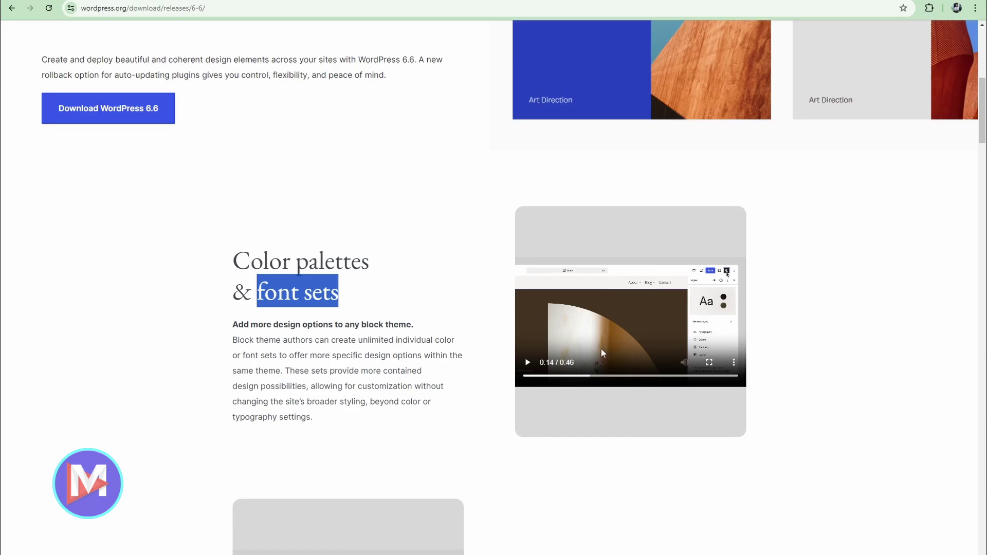
pyautogui.click(404, 369)
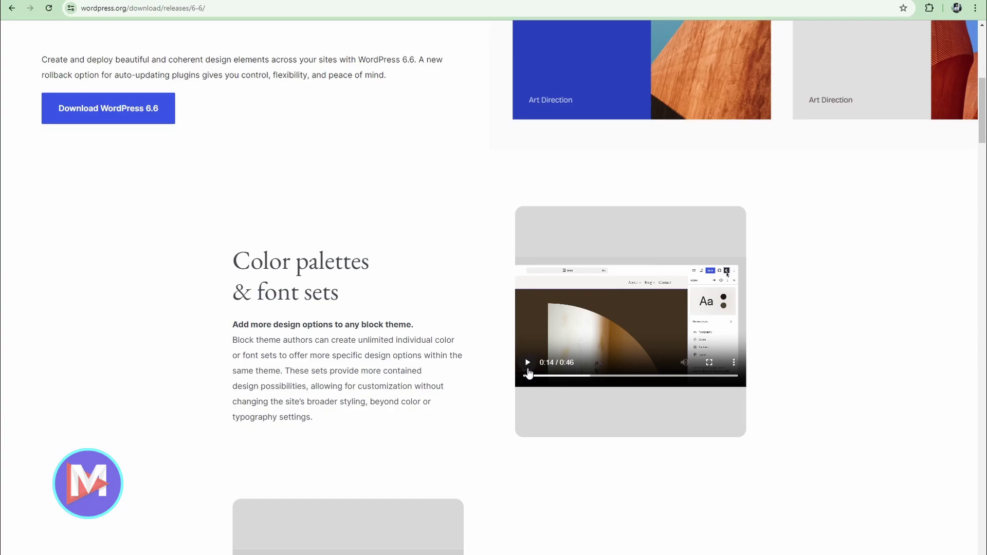
# Rewind the Color palettes & font sets demo video to about 0:08 and play it in full screen
pyautogui.moveTo(549, 376); pyautogui.dragTo(565, 376)
pyautogui.click(529, 364)
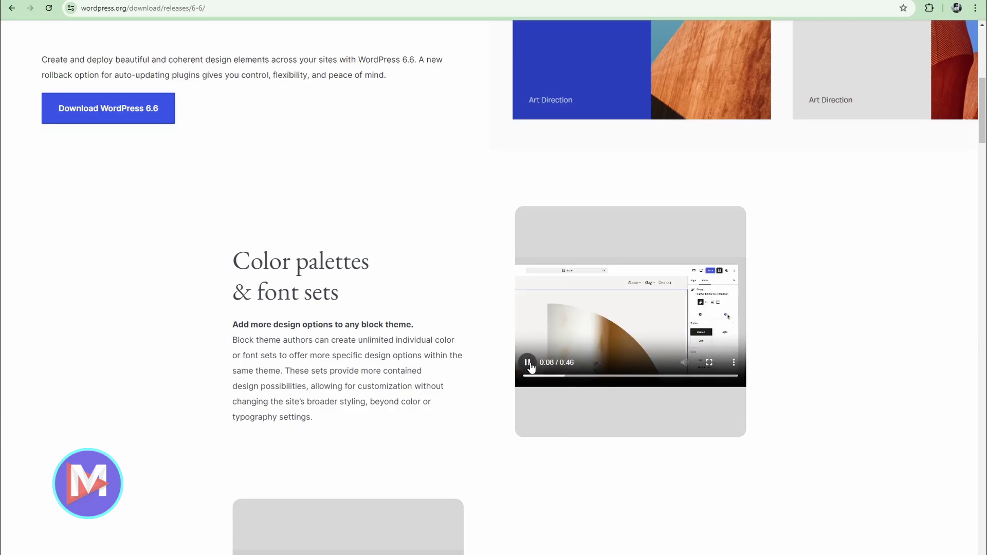
pyautogui.click(710, 362)
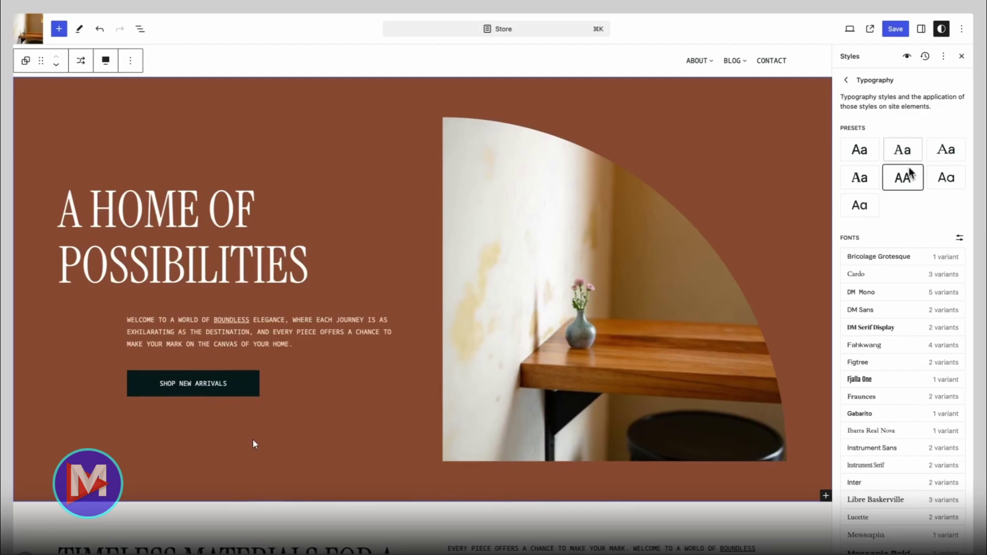
pyautogui.click(909, 156)
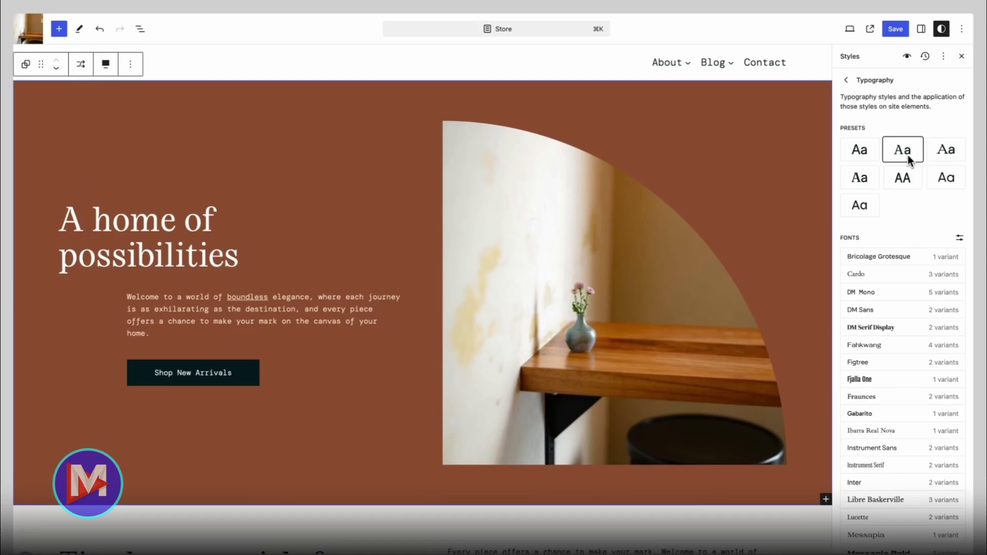